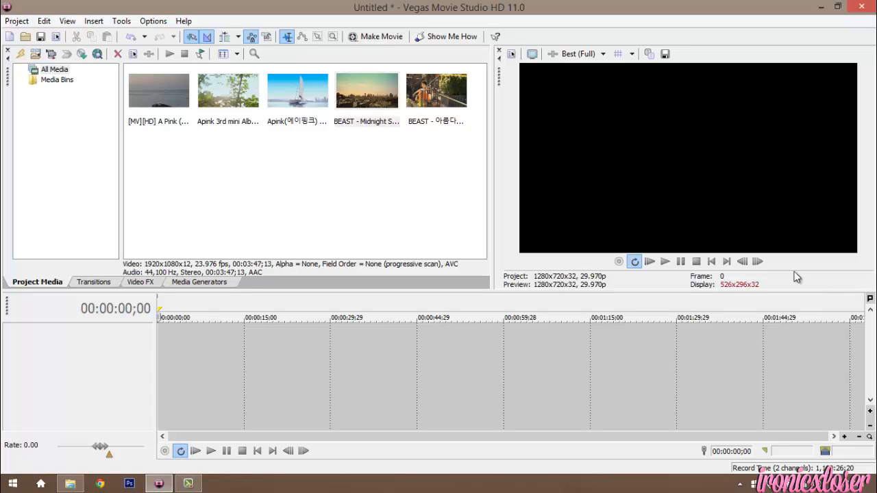
# Step: Place the BEAST (BEAUTIFUL NIGHT) YOON DU JUN ver.mp4 clip at the start of the empty timeline and return the playhead to the beginning
pyautogui.click(232, 108)
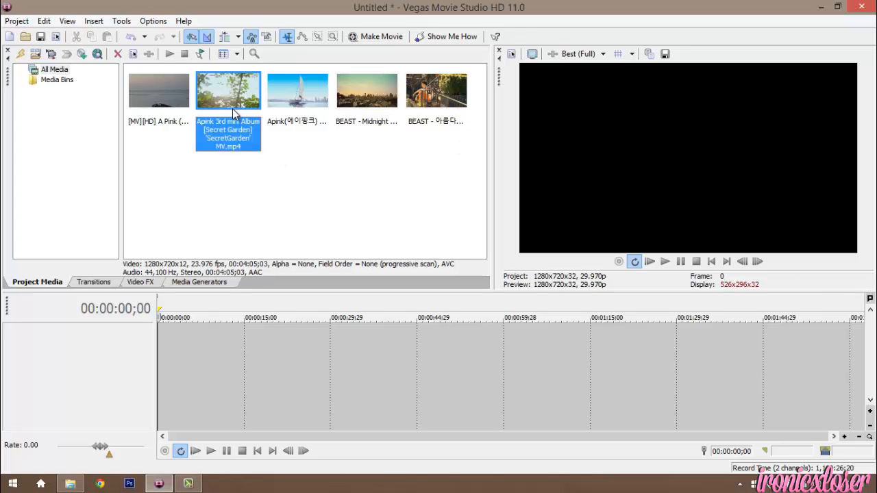
pyautogui.click(327, 87)
pyautogui.click(372, 87)
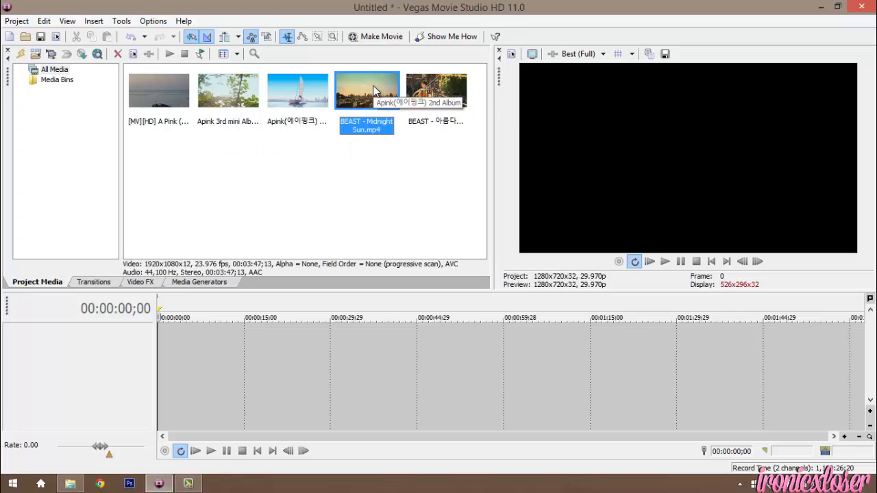
pyautogui.click(437, 100)
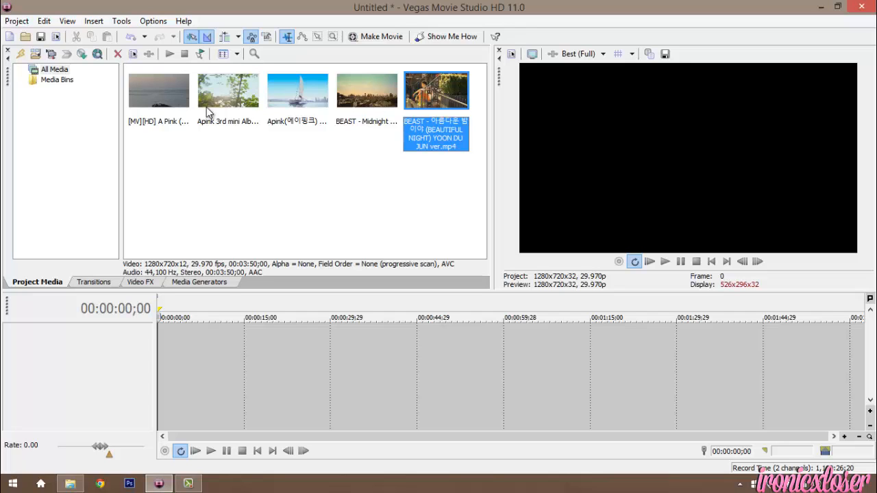
pyautogui.moveTo(437, 91); pyautogui.dragTo(193, 352)
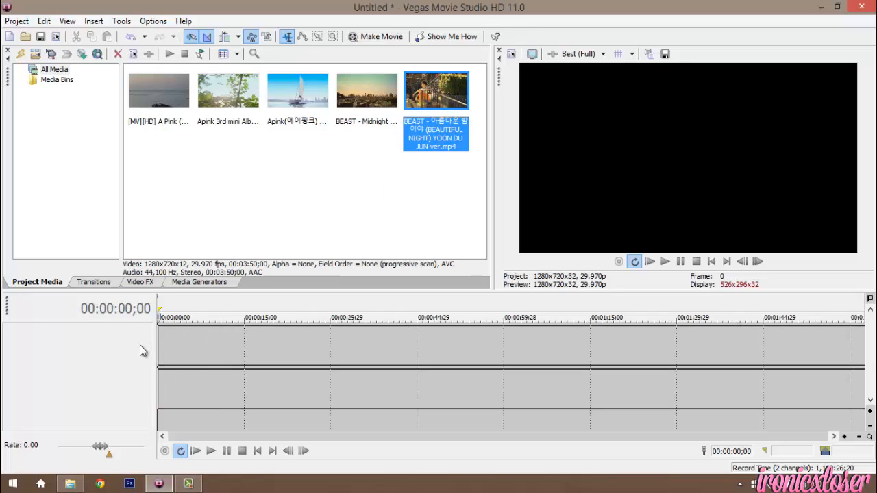
pyautogui.moveTo(140, 345); pyautogui.dragTo(245, 352)
pyautogui.click(392, 344)
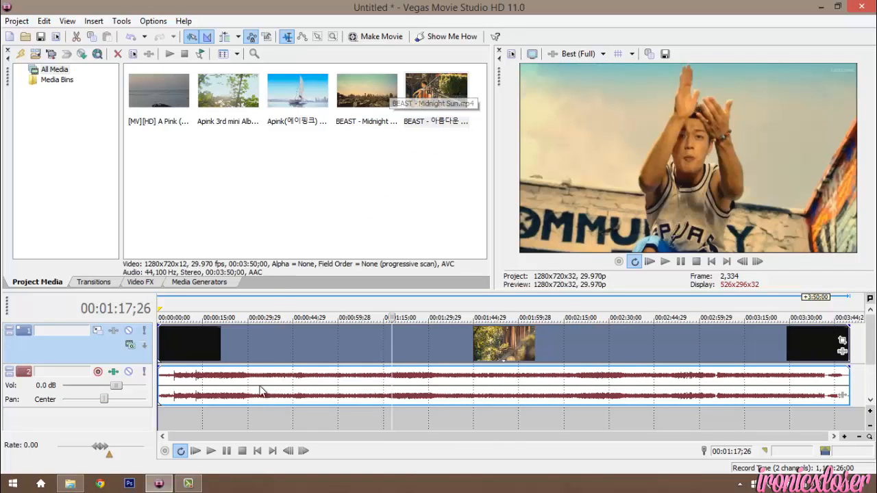
pyautogui.click(257, 450)
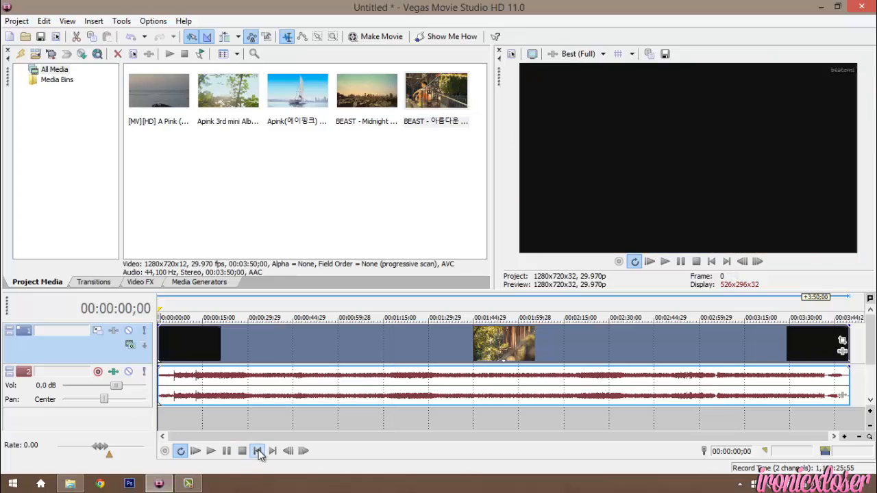
# Step: Check the video in full-screen preview and review the project's video properties without changing them
pyautogui.click(533, 55)
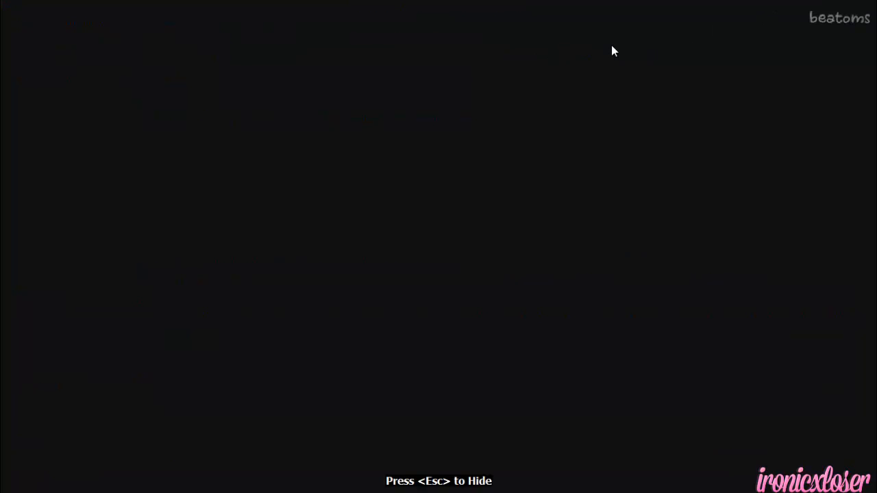
pyautogui.press('Escape')
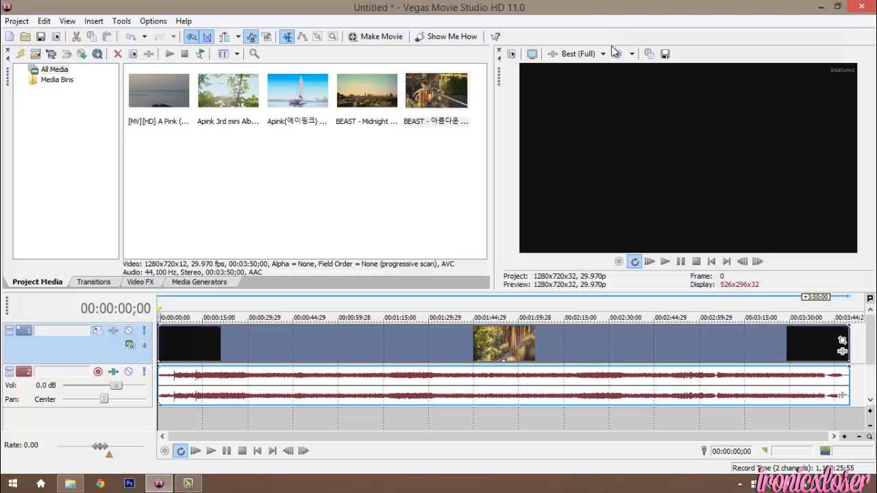
pyautogui.click(531, 55)
pyautogui.press('Escape')
pyautogui.click(522, 55)
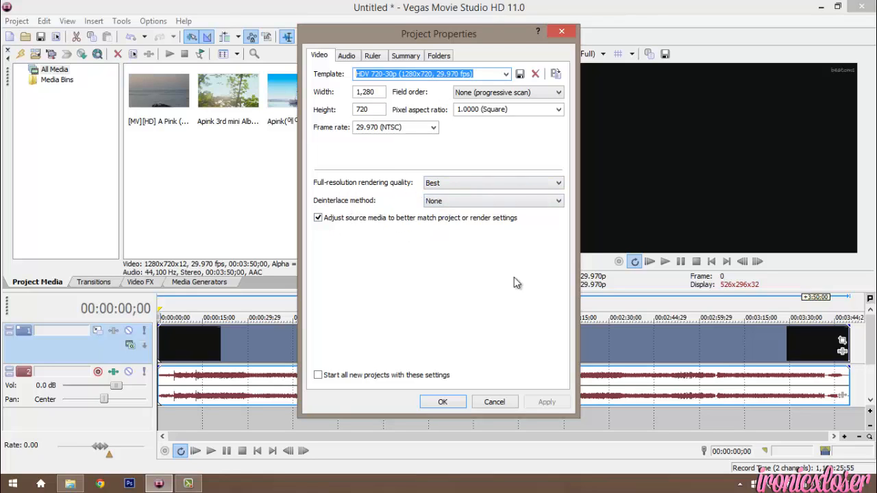
pyautogui.click(493, 403)
# Step: Set the video event's resampling switch to Disable resample
pyautogui.rightClick(310, 333)
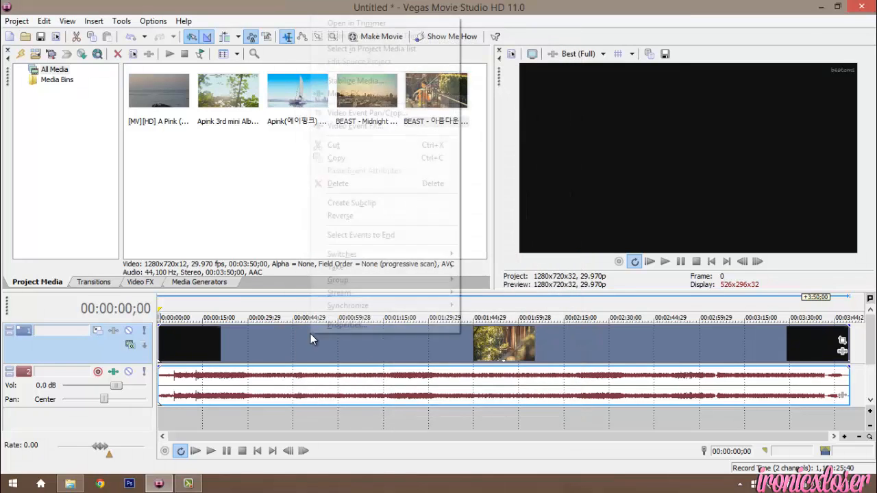
pyautogui.click(322, 325)
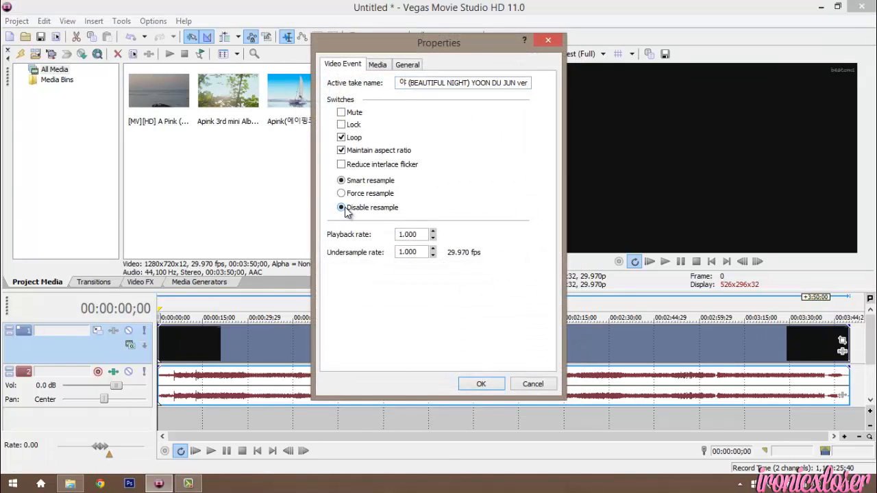
pyautogui.click(481, 385)
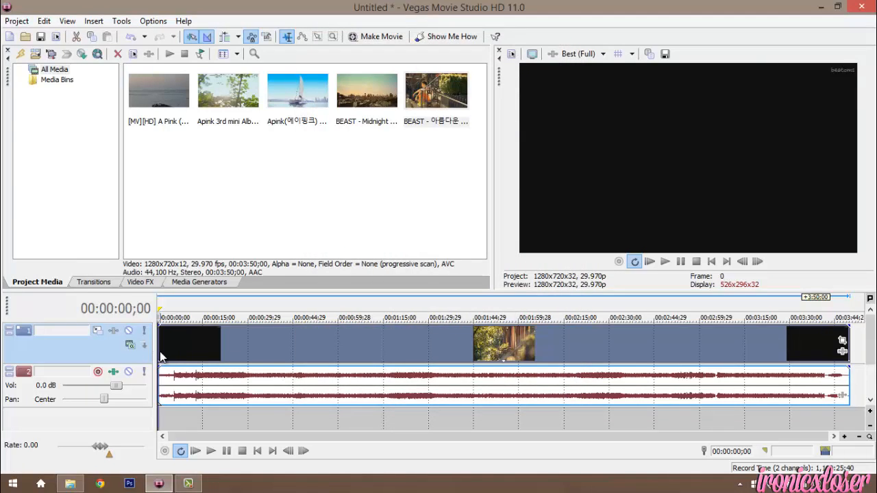
# Step: Inspect the clip's opening frames, moving back from 00:00:01;28 to the start of the timeline
pyautogui.click(163, 349)
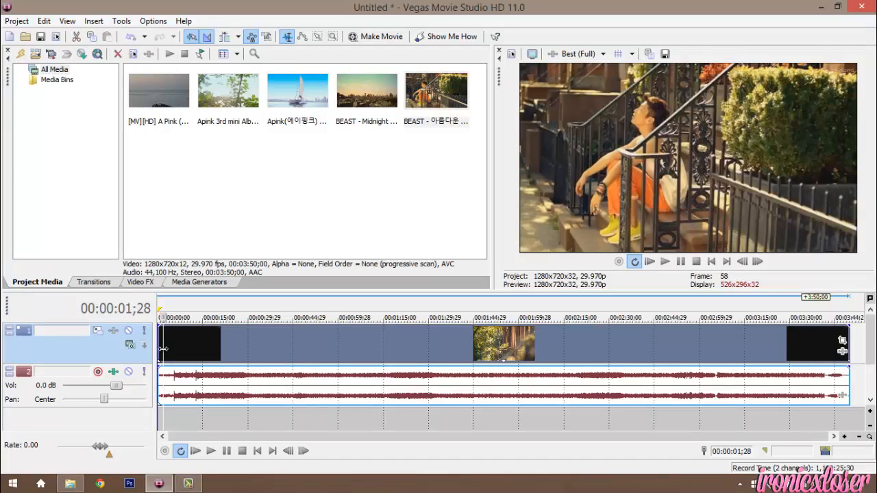
pyautogui.press('Left')
pyautogui.press('Left')
pyautogui.press('Left')
pyautogui.press('Left')
pyautogui.press('Left')
pyautogui.press('Left')
pyautogui.press('Left')
pyautogui.press('Left')
pyautogui.press('Left')
pyautogui.press('Left')
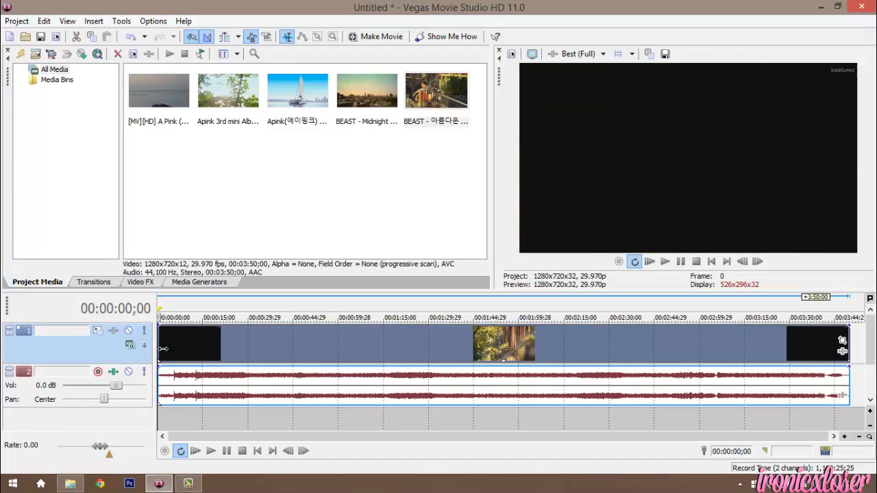
# Step: Match the video event's crop to the output aspect and tighten it to about 1,149.9 by 646.8 to exclude the corner watermark
pyautogui.click(745, 351)
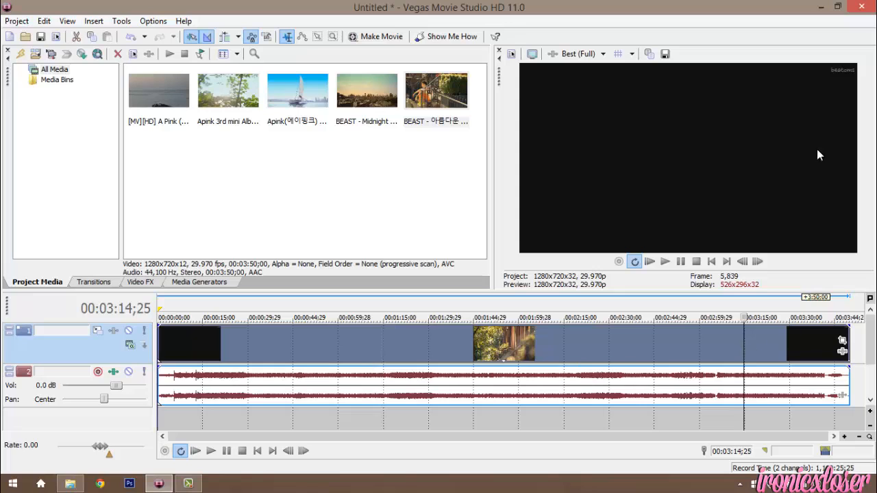
pyautogui.click(842, 340)
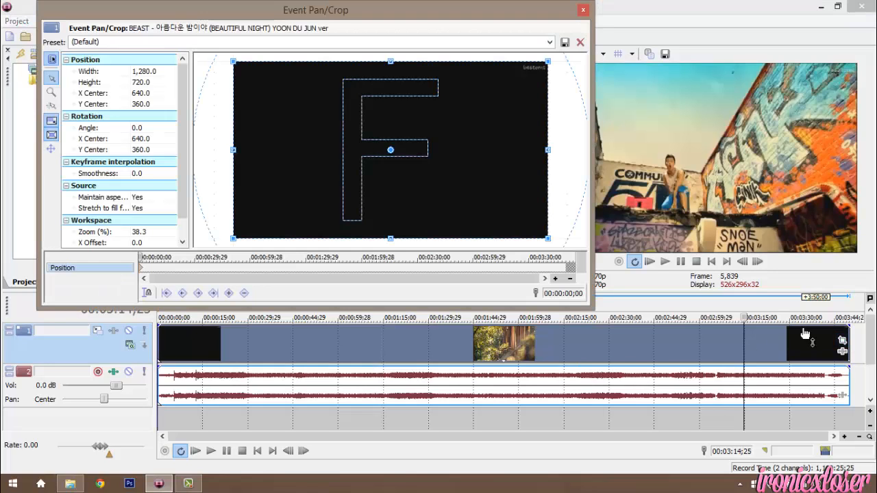
pyautogui.rightClick(531, 216)
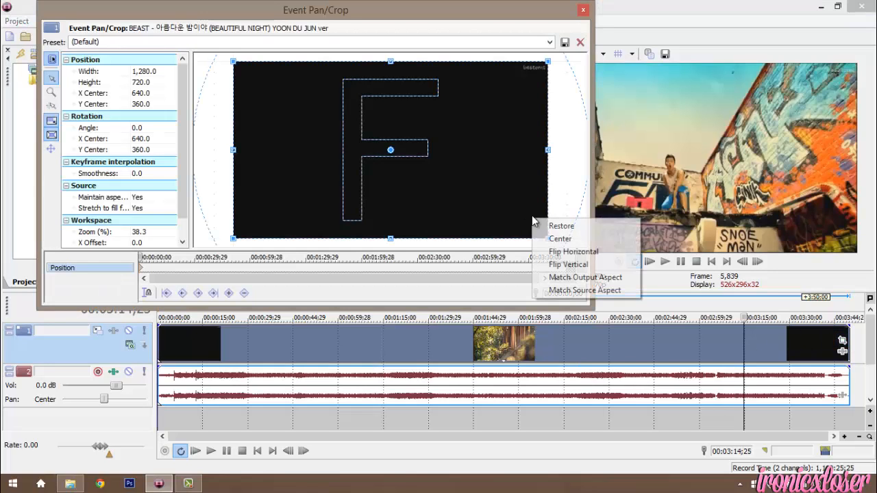
pyautogui.click(558, 276)
pyautogui.moveTo(544, 235); pyautogui.dragTo(532, 230)
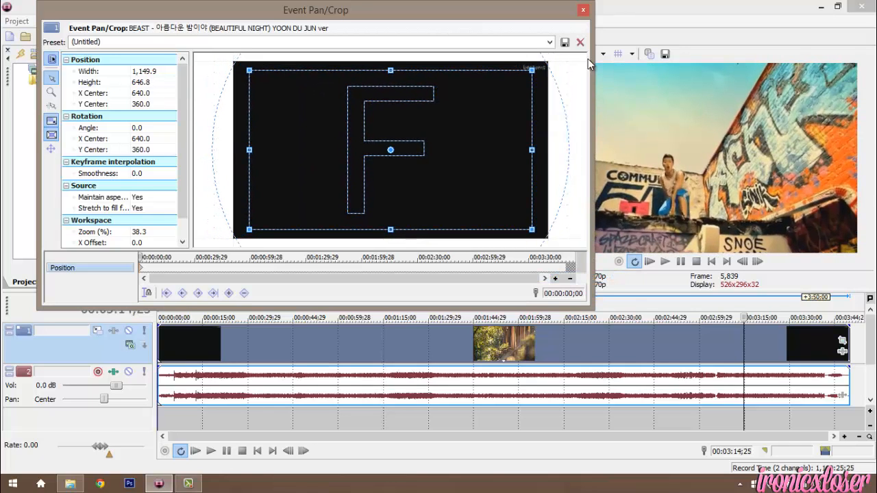
pyautogui.click(584, 10)
# Step: Find the first scene change frame by frame and split the clip at 00:00:07;03, just before it
pyautogui.click(160, 337)
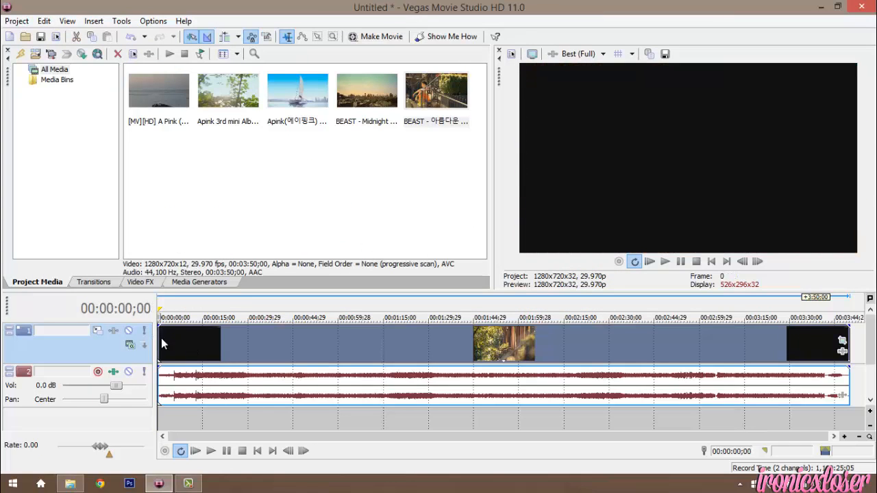
pyautogui.press('space')
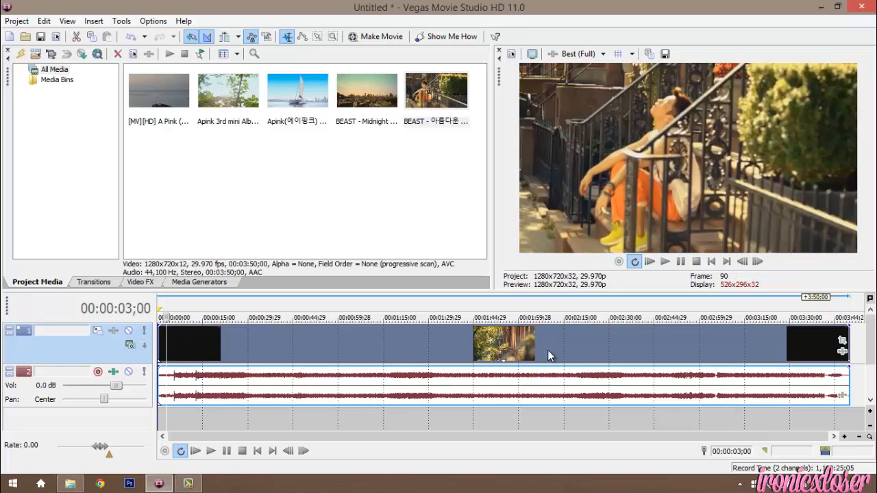
pyautogui.scroll(10, 216, 366)
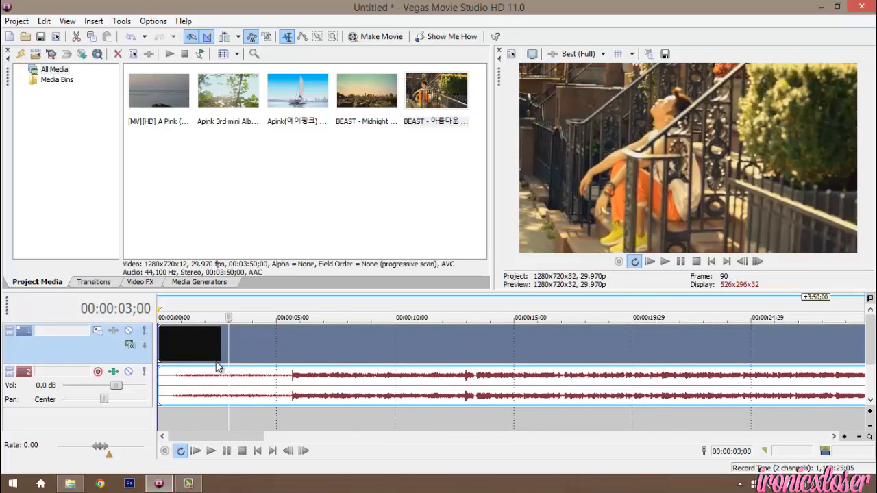
pyautogui.scroll(8, 217, 367)
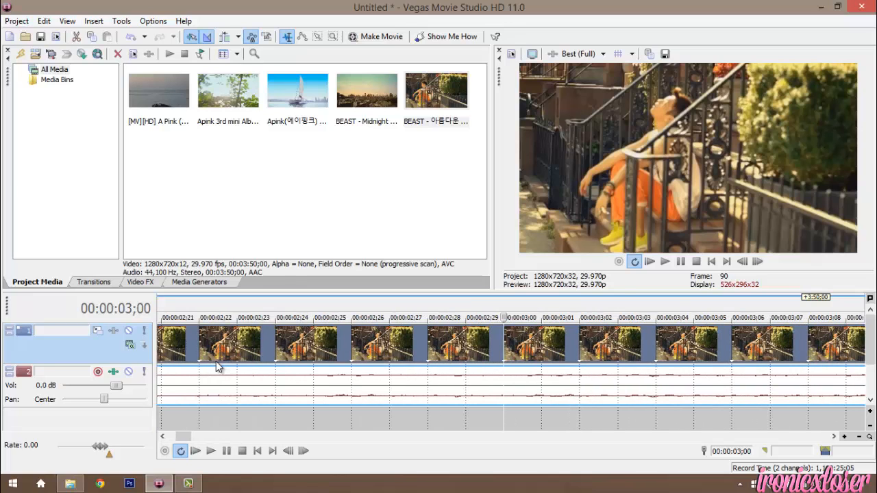
pyautogui.scroll(1, 216, 361)
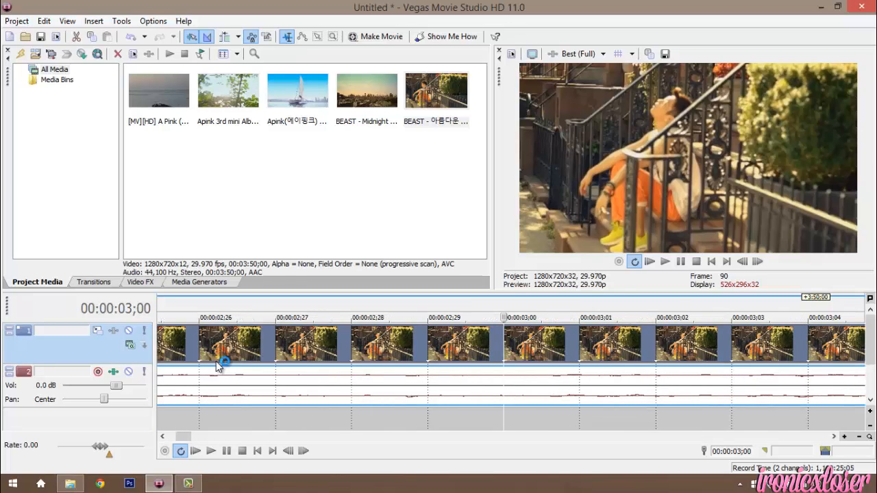
pyautogui.press('Right')
pyautogui.press('space')
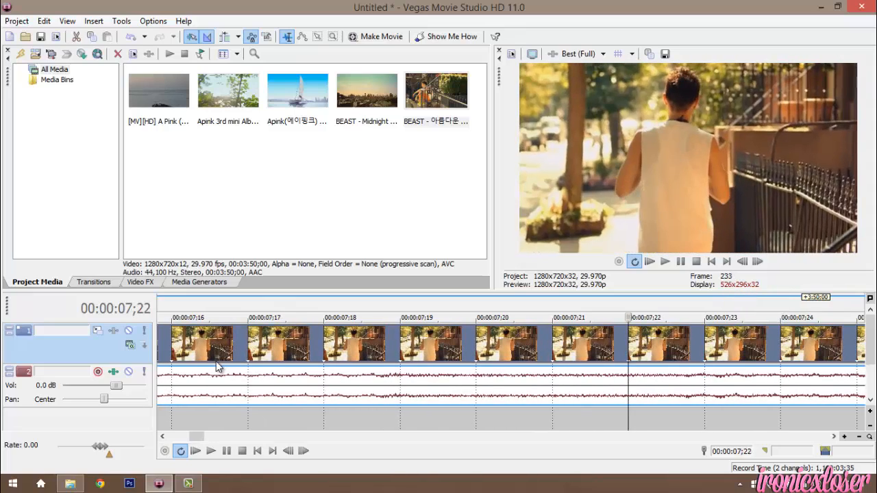
pyautogui.press('j')
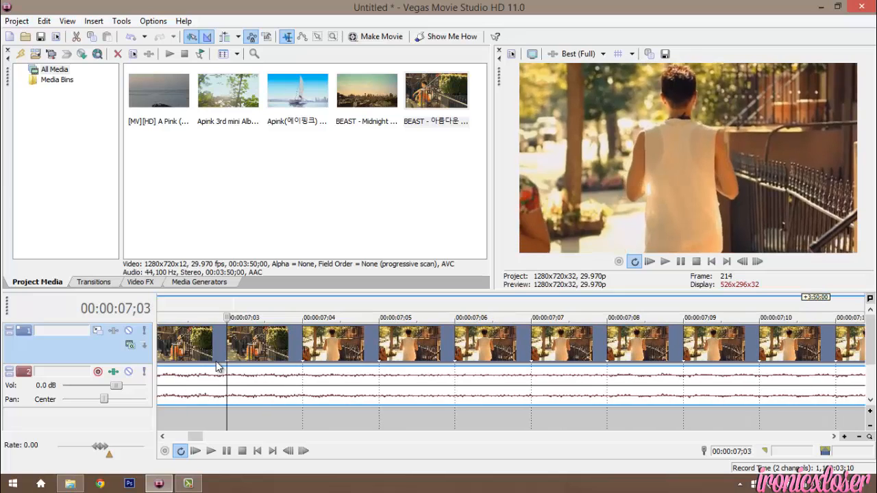
pyautogui.press('Right')
pyautogui.press('Right')
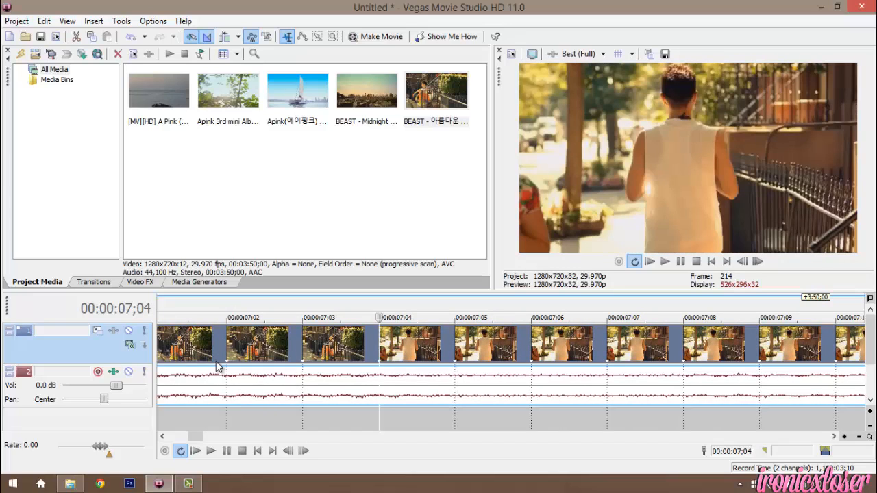
pyautogui.press('Left')
pyautogui.press('Right')
pyautogui.press('Left')
pyautogui.press('s')
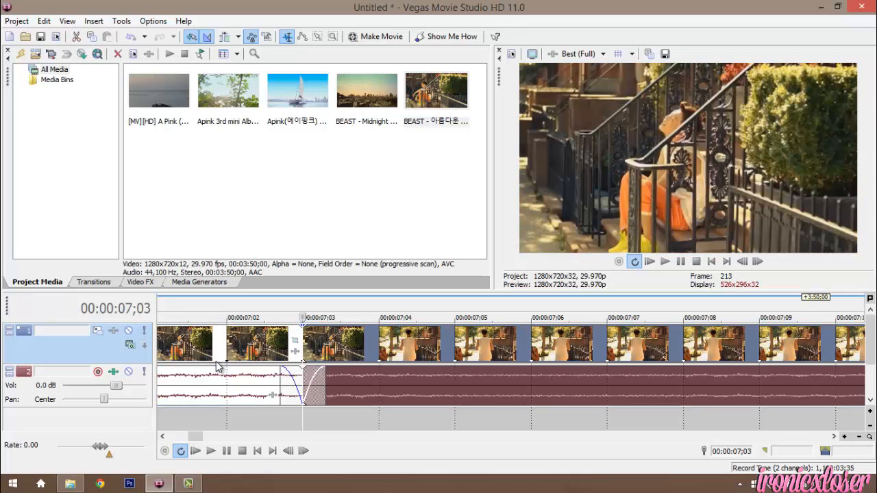
# Step: Split the clip again at 00:00:07;05 and delete the two-frame piece around the first scene change
pyautogui.press('Right')
pyautogui.press('Right')
pyautogui.press('s')
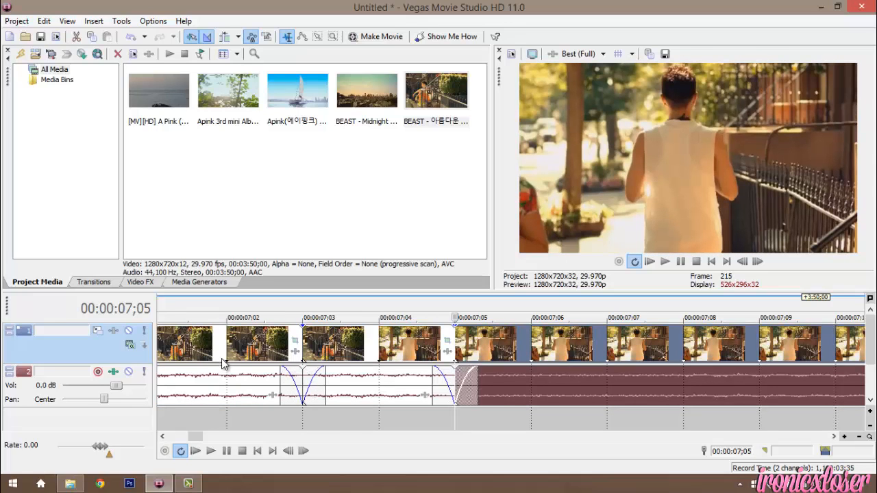
pyautogui.rightClick(415, 352)
pyautogui.click(463, 196)
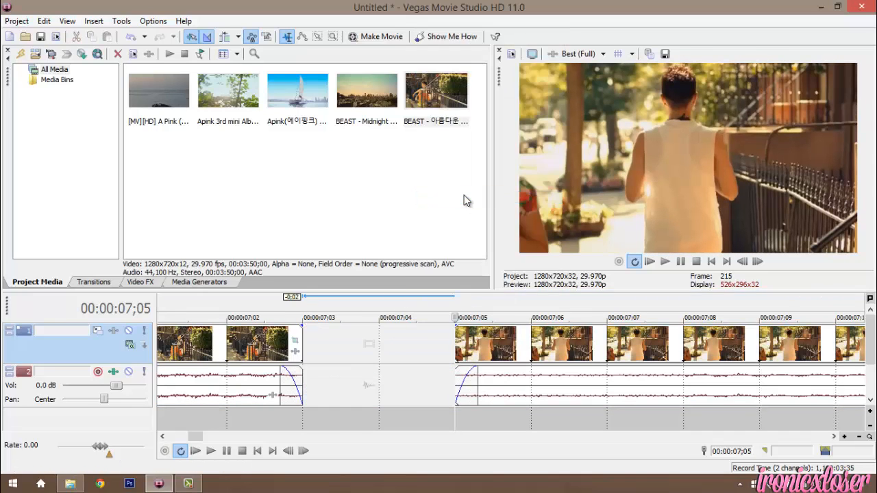
# Step: Isolate the two frames around the next scene change, between 00:00:09;11 and 00:00:09;13, and delete them
pyautogui.press('space')
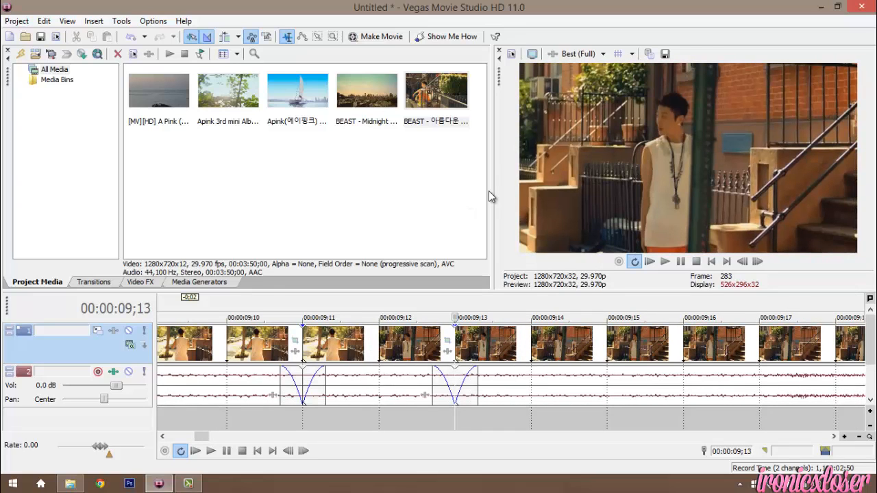
pyautogui.rightClick(410, 334)
pyautogui.click(421, 191)
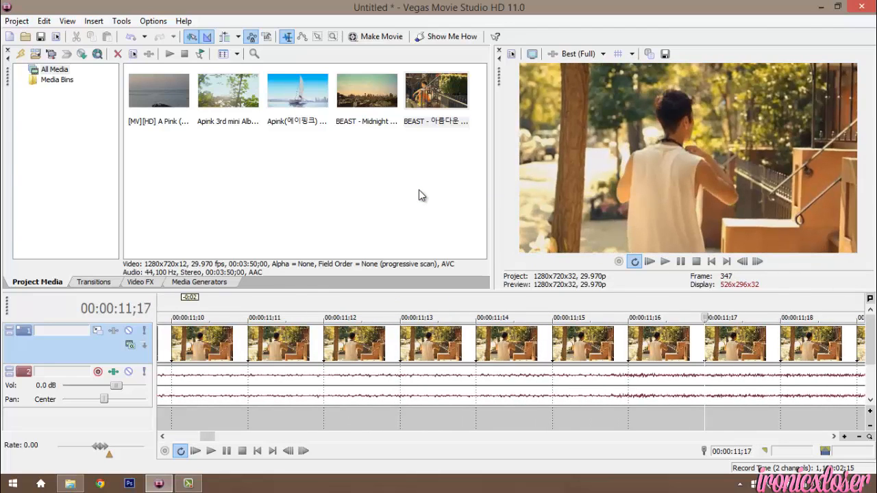
# Step: Step back to the third scene change and split the clip at 00:00:11;09, just before it
pyautogui.press('Left')
pyautogui.press('Left')
pyautogui.press('Left')
pyautogui.press('Left')
pyautogui.press('Left')
pyautogui.press('Left')
pyautogui.press('Left')
pyautogui.press('Left')
pyautogui.press('Left')
pyautogui.press('Right')
pyautogui.press('s')
# Step: Split the clip again at 00:00:11;11 and delete the two-frame piece around the third scene change
pyautogui.press('Right')
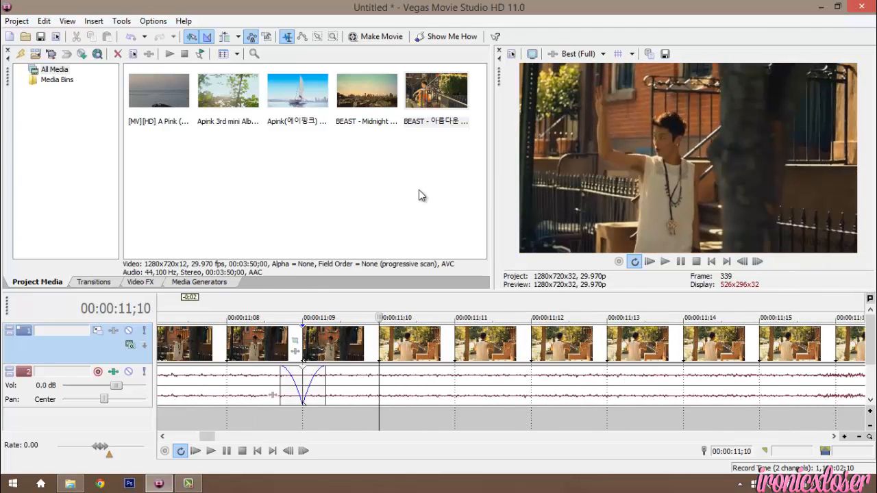
pyautogui.press('Right')
pyautogui.press('s')
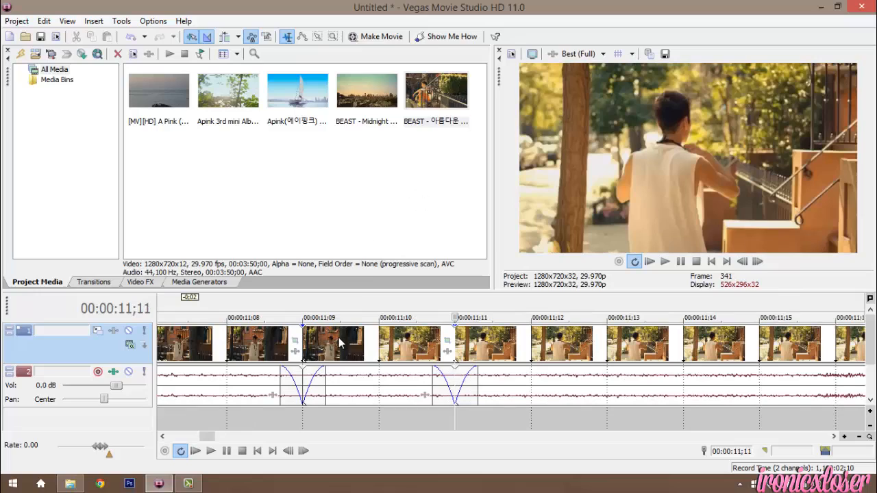
pyautogui.rightClick(338, 337)
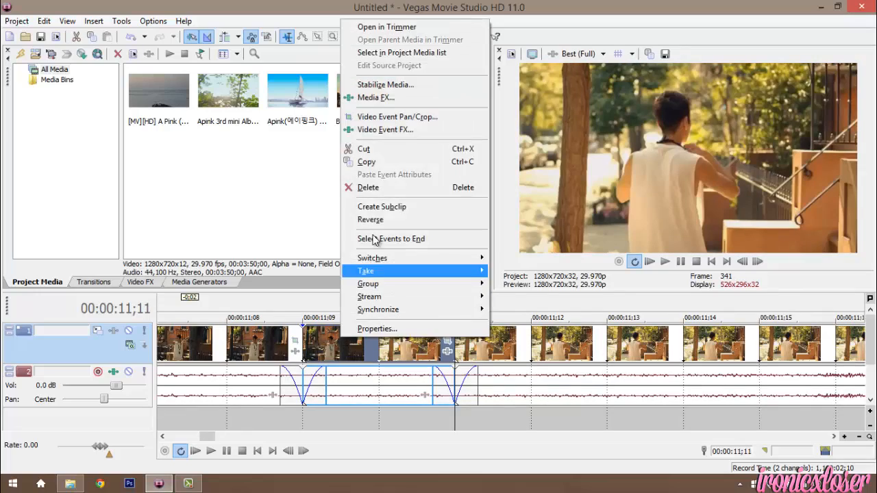
pyautogui.click(379, 189)
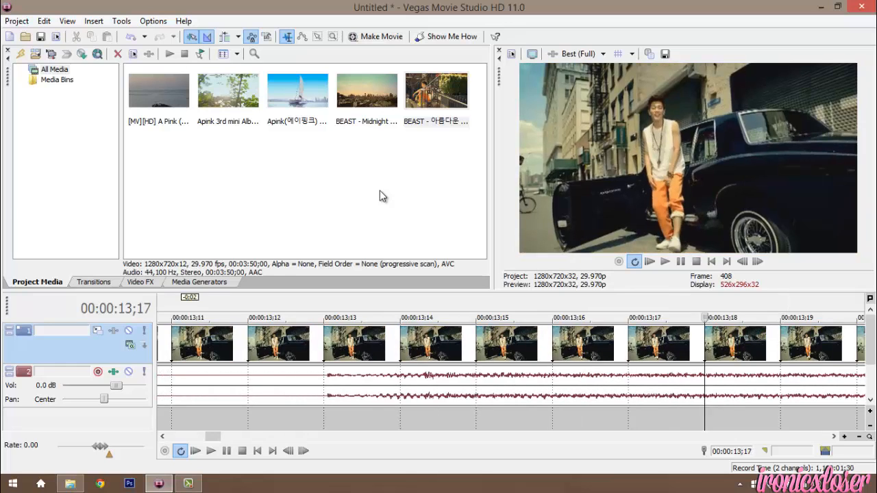
# Step: Step back to the fourth scene change and split the clip at 00:00:13;08, just before it
pyautogui.press('Left')
pyautogui.press('Left')
pyautogui.press('Left')
pyautogui.press('Left')
pyautogui.press('Left')
pyautogui.press('Left')
pyautogui.press('Left')
pyautogui.press('Left')
pyautogui.press('Left')
pyautogui.press('s')
pyautogui.press('Right')
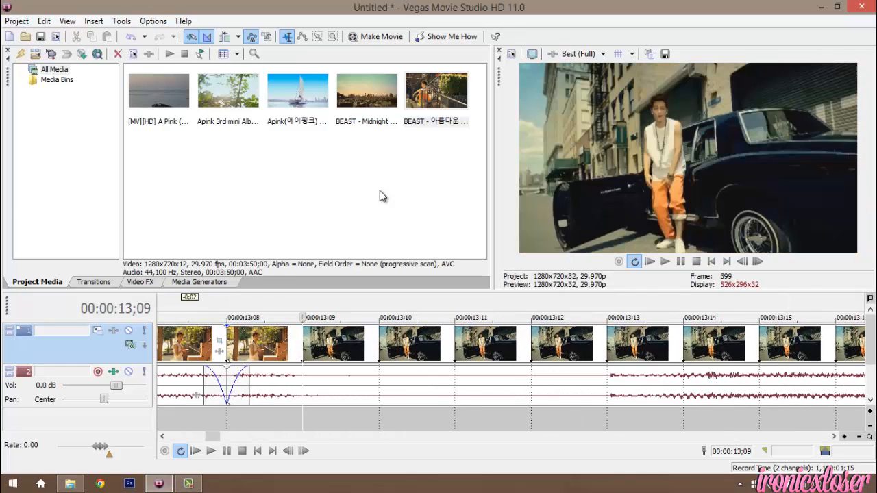
# Step: Play and step through the footage after the split, up to 00:00:22;29, to look for another scene change
pyautogui.press('Right')
pyautogui.press('space')
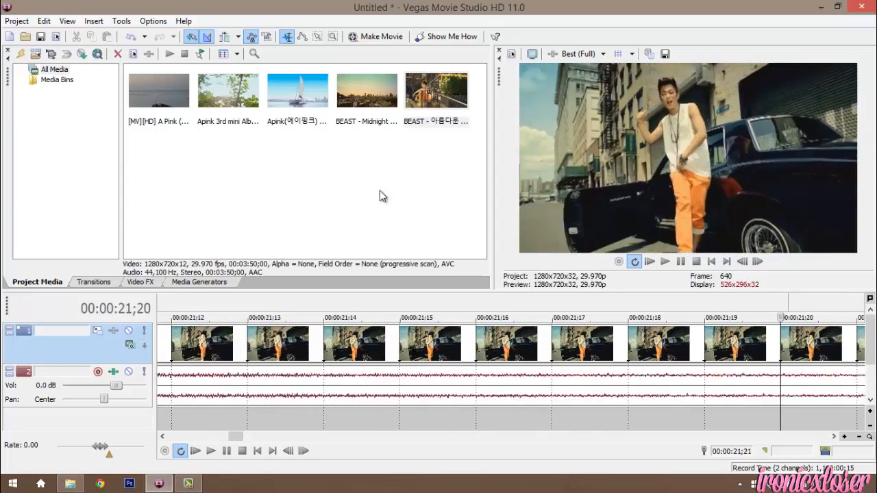
pyautogui.press('Right')
pyautogui.press('Right')
pyautogui.press('Right')
pyautogui.press('Right')
pyautogui.press('Right')
pyautogui.press('Right')
pyautogui.press('Right')
pyautogui.press('Right')
pyautogui.press('Right')
pyautogui.press('Right')
pyautogui.press('Right')
pyautogui.press('Right')
pyautogui.press('Right')
pyautogui.press('Right')
pyautogui.press('Right')
pyautogui.press('Right')
pyautogui.press('Right')
pyautogui.press('Right')
pyautogui.press('Right')
pyautogui.press('Right')
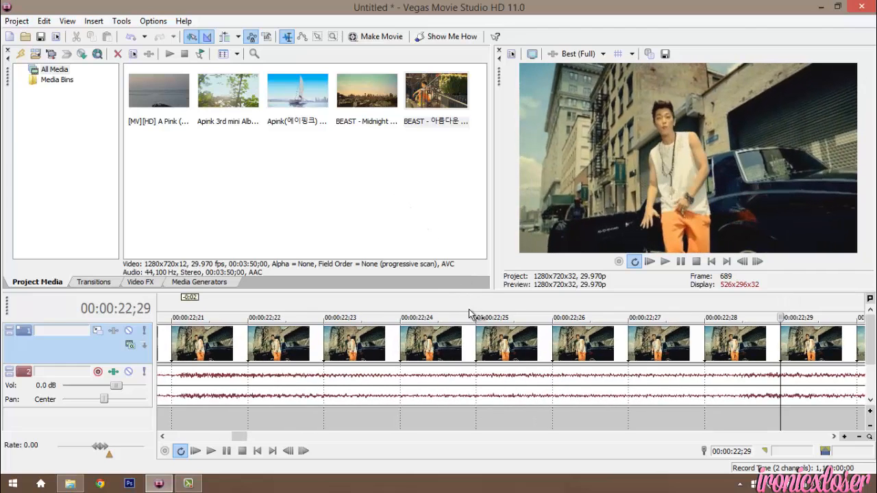
# Step: Delete the long remainder of the clip after the split at 00:00:13;08
pyautogui.click(477, 345)
pyautogui.rightClick(477, 344)
pyautogui.click(461, 340)
pyautogui.scroll(-15, 460, 343)
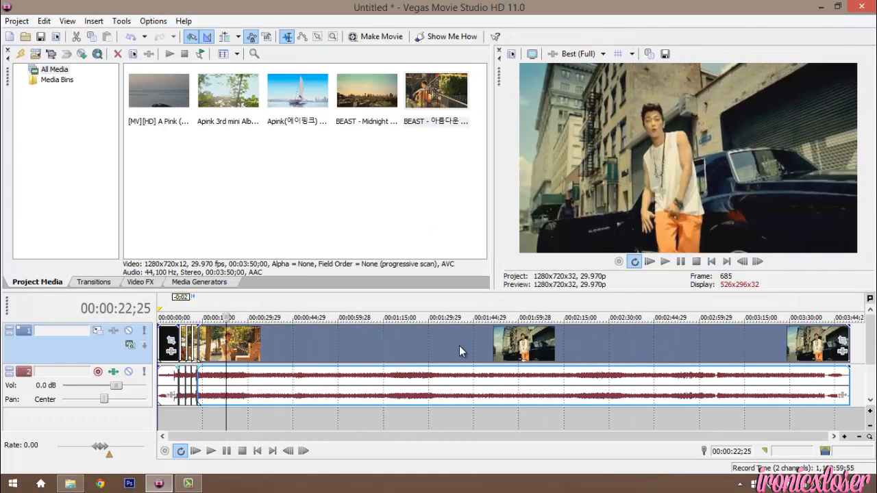
pyautogui.rightClick(452, 332)
pyautogui.click(481, 196)
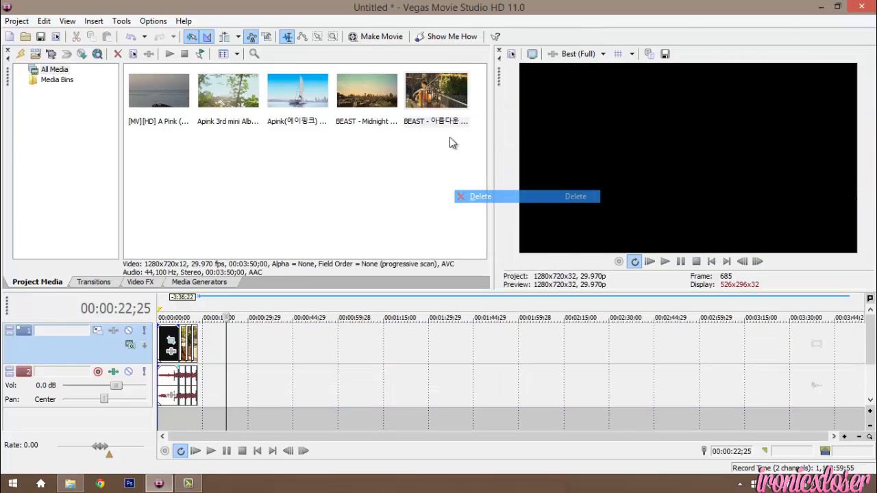
# Step: Place the BEAST - Midnight Sun video on the timeline at 00:00:31;23, after the existing clip pieces
pyautogui.click(367, 96)
pyautogui.moveTo(367, 106); pyautogui.dragTo(248, 356)
pyautogui.click(248, 352)
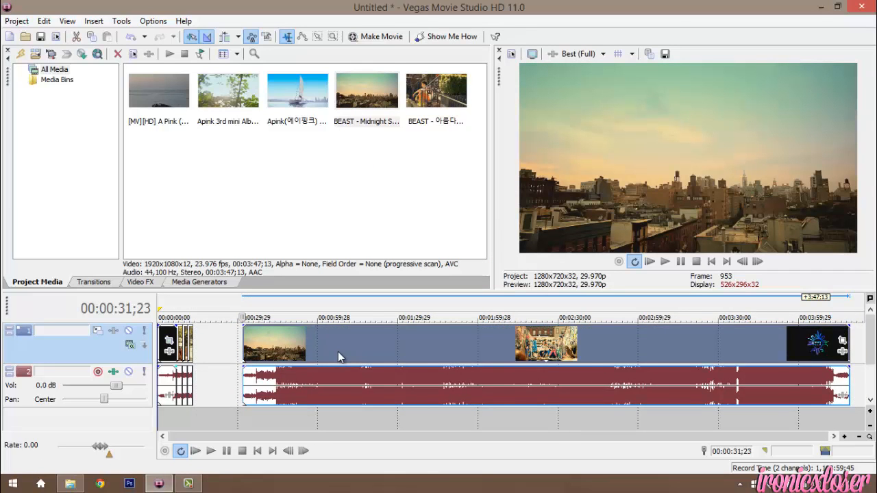
# Step: Preview the opening of the BEAST - Midnight Sun clip for blended frames and disable resampling in its properties
pyautogui.scroll(2, 337, 353)
pyautogui.scroll(8, 620, 354)
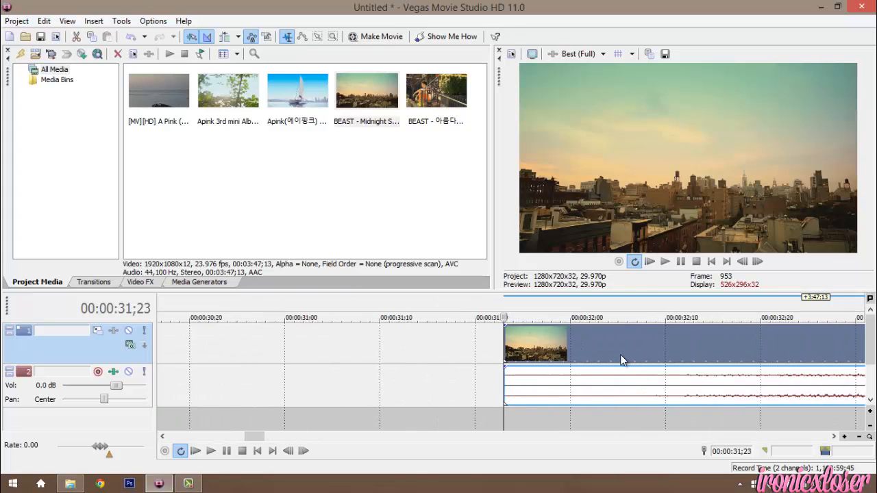
pyautogui.scroll(2, 620, 354)
pyautogui.scroll(1, 622, 359)
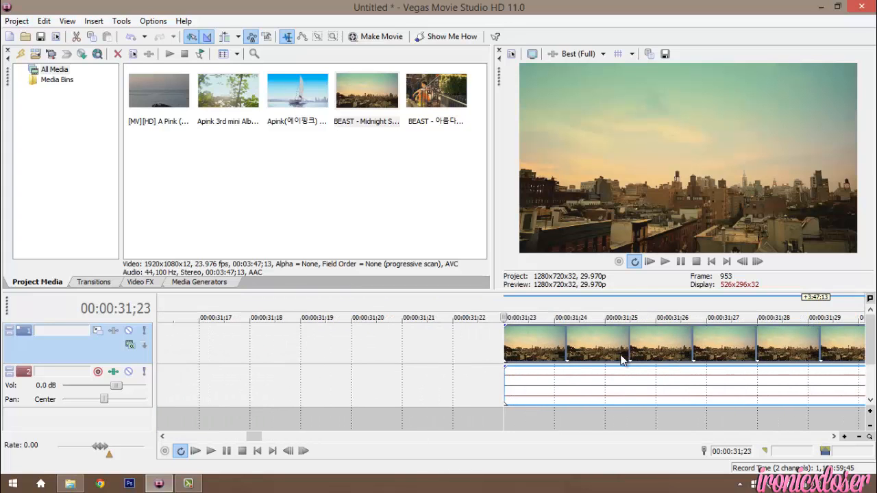
pyautogui.press('space')
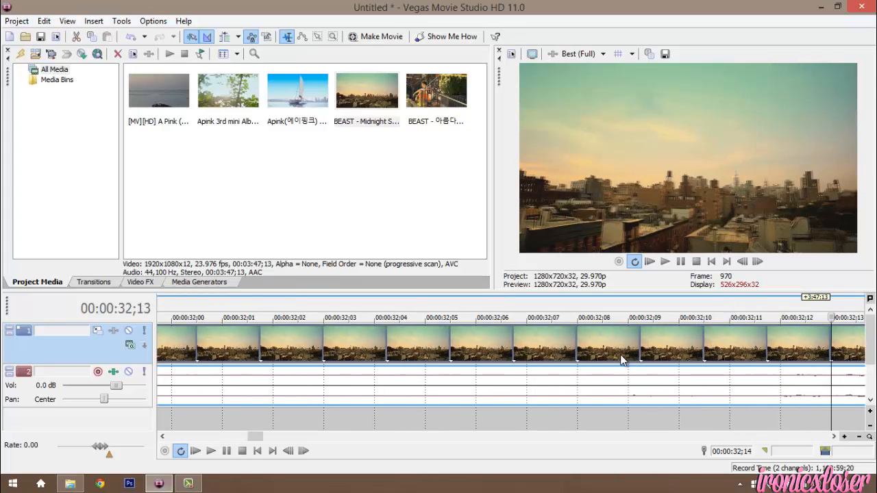
pyautogui.press('space')
pyautogui.rightClick(635, 357)
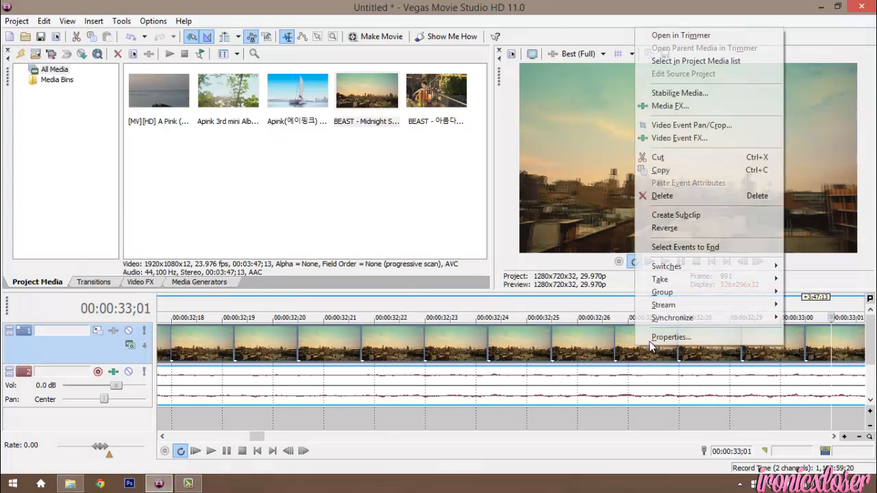
pyautogui.click(676, 337)
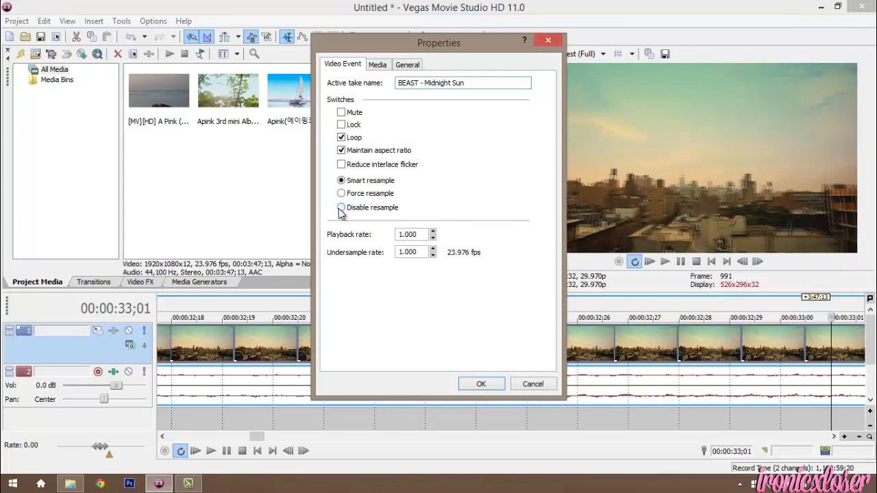
pyautogui.click(481, 384)
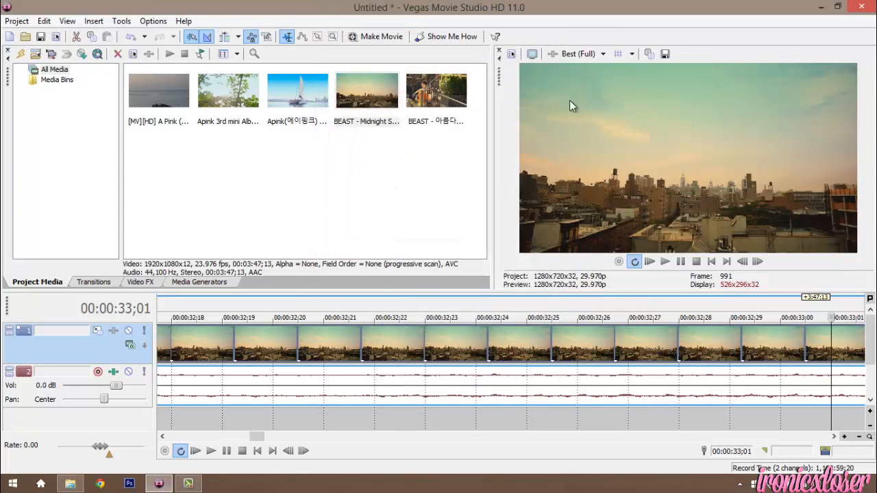
# Step: Split the Midnight Sun clip at 00:00:36;26, just before its street sign scene ends, and delete everything after the split
pyautogui.press('space')
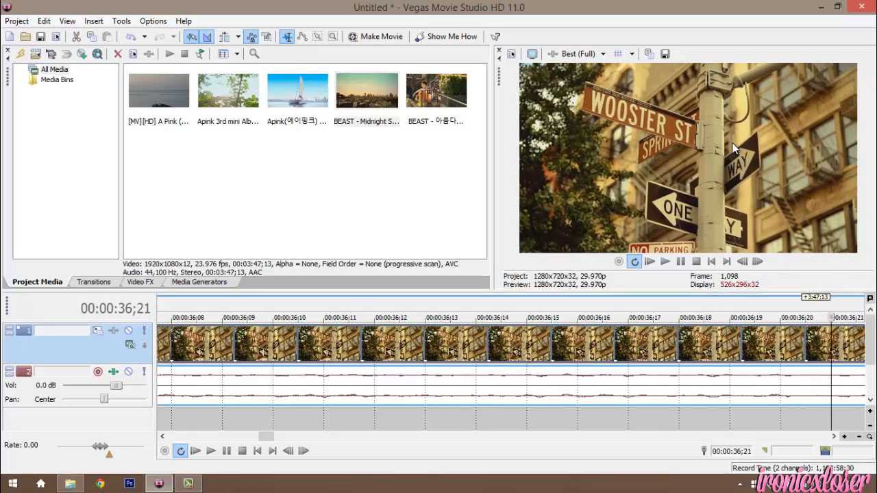
pyautogui.press('Right')
pyautogui.press('Right')
pyautogui.press('Right')
pyautogui.press('Right')
pyautogui.press('Right')
pyautogui.press('Right')
pyautogui.press('Left')
pyautogui.press('Left')
pyautogui.press('Left')
pyautogui.press('Left')
pyautogui.press('Left')
pyautogui.press('Left')
pyautogui.press('Left')
pyautogui.press('Left')
pyautogui.press('Left')
pyautogui.press('Left')
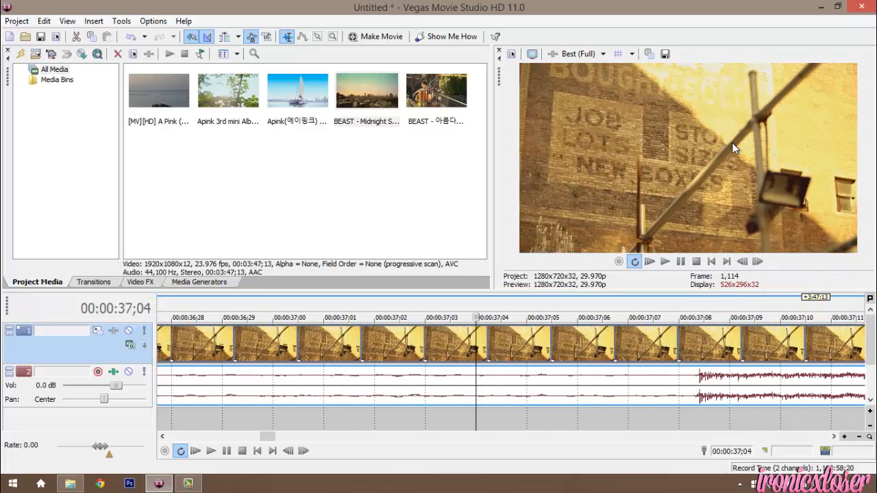
pyautogui.press('Left')
pyautogui.press('Left')
pyautogui.press('Left')
pyautogui.press('Left')
pyautogui.press('Left')
pyautogui.press('s')
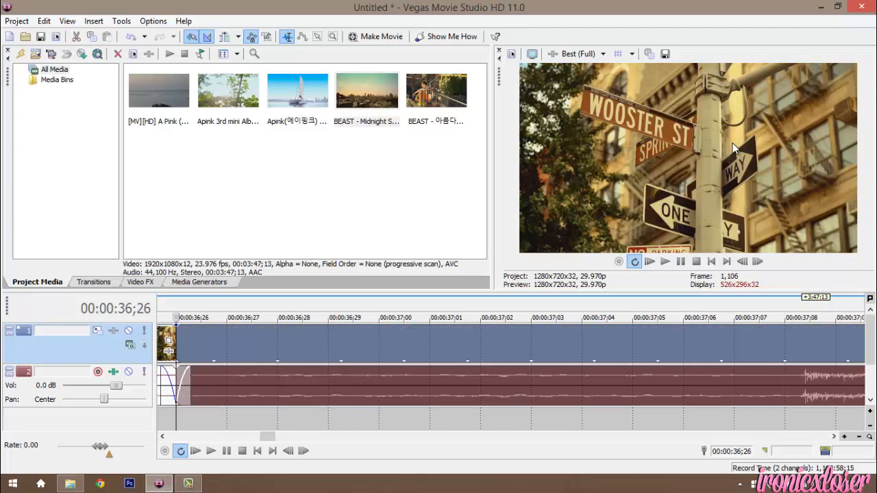
pyautogui.rightClick(581, 341)
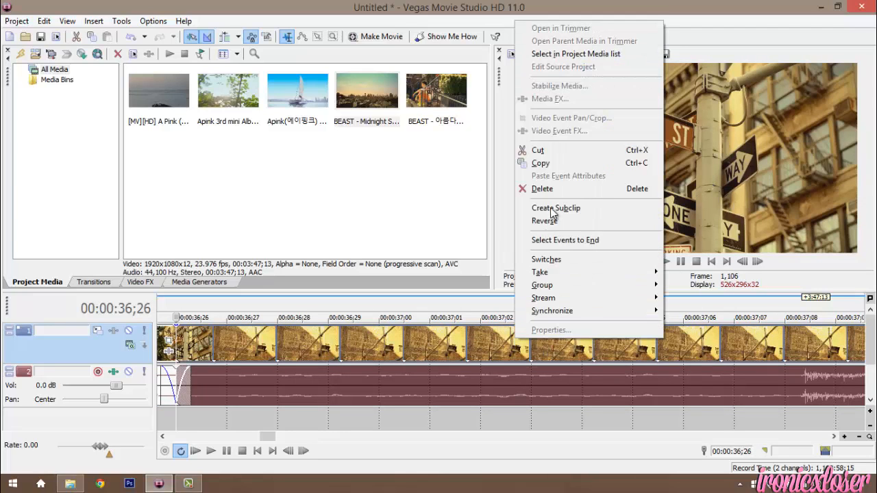
pyautogui.click(613, 188)
# Step: Rearrange the track so the Midnight Sun clip starts at 00:00:00 and the four earlier clip pieces directly follow it
pyautogui.scroll(-10, 383, 315)
pyautogui.scroll(5, 278, 351)
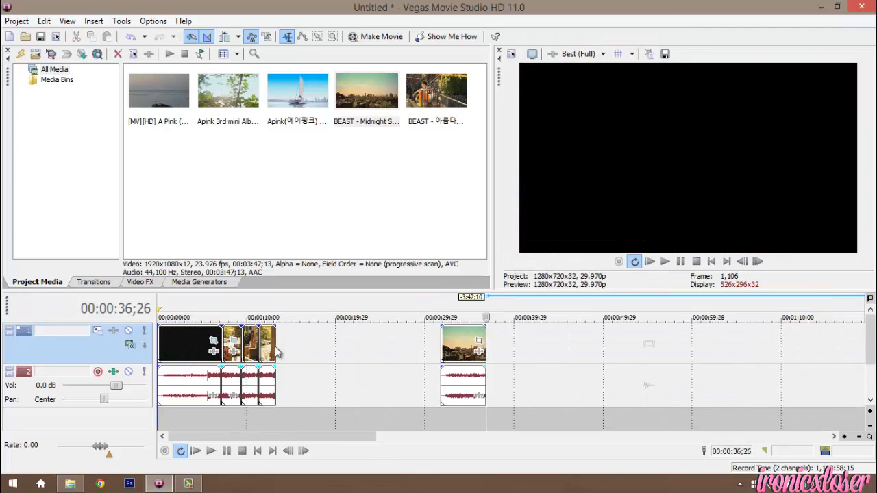
pyautogui.moveTo(458, 354); pyautogui.dragTo(352, 347)
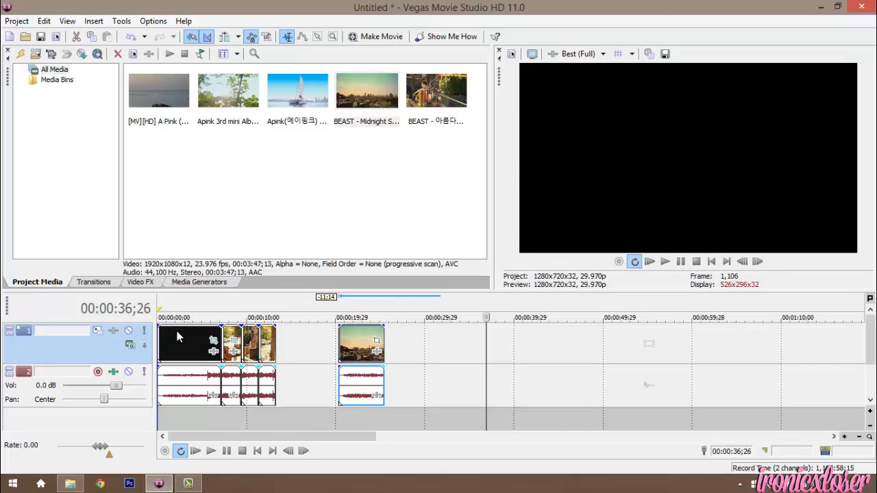
pyautogui.click(176, 328)
pyautogui.keyDown('shift'); pyautogui.click(269, 354); pyautogui.keyUp('shift')
pyautogui.moveTo(185, 333); pyautogui.dragTo(412, 343)
pyautogui.moveTo(349, 346); pyautogui.dragTo(170, 346)
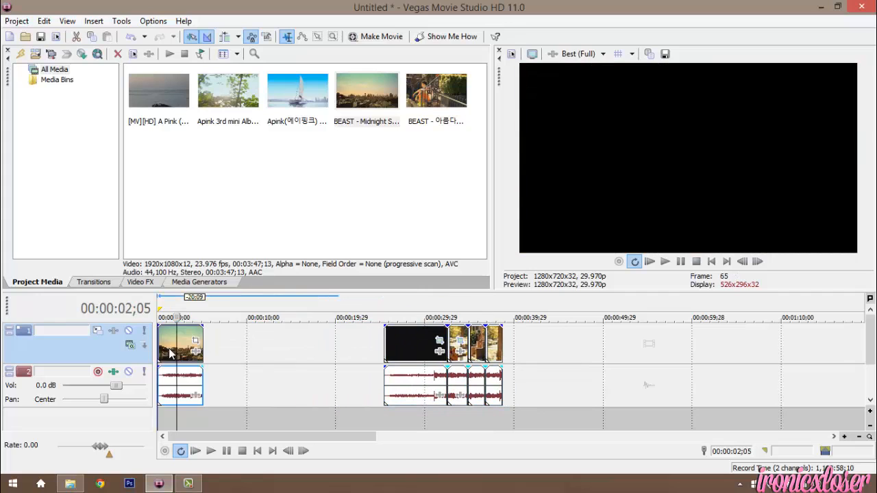
pyautogui.click(389, 339)
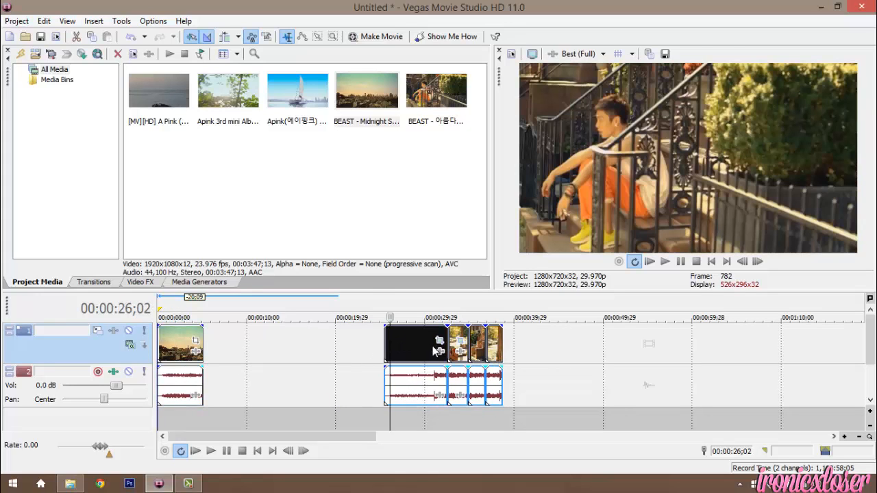
pyautogui.moveTo(390, 339); pyautogui.dragTo(230, 343)
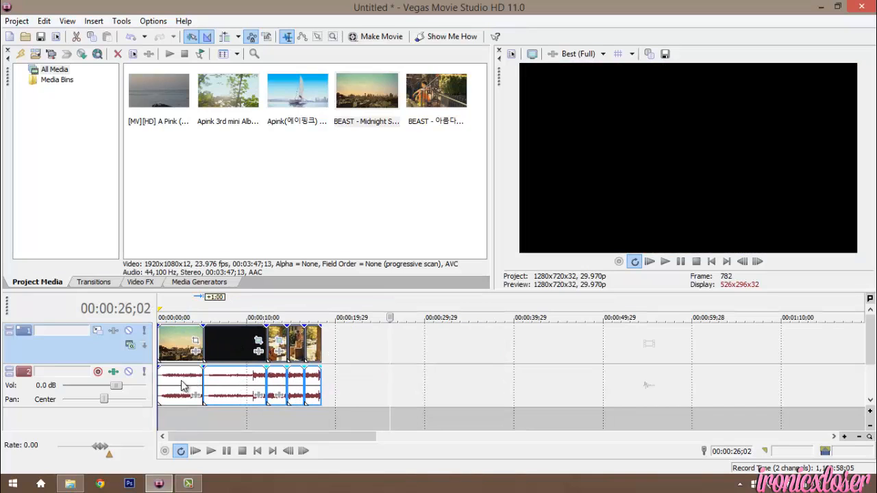
# Step: Delete the audio track
pyautogui.rightClick(102, 393)
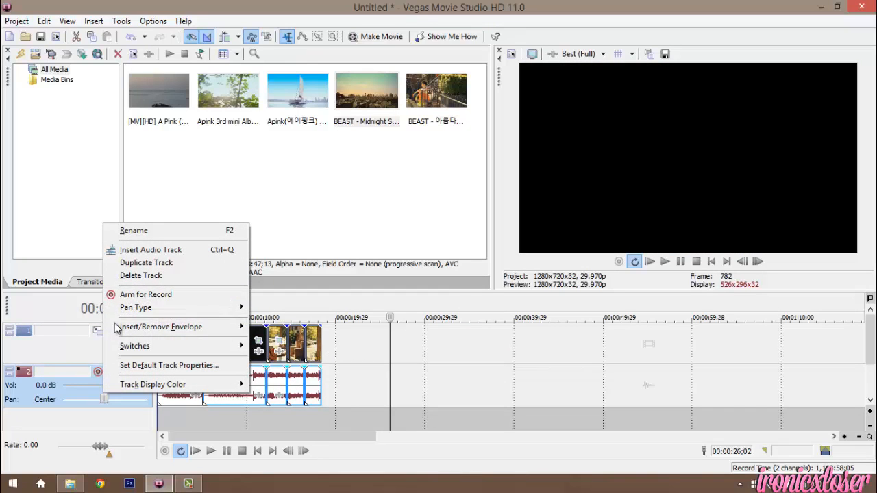
pyautogui.click(131, 275)
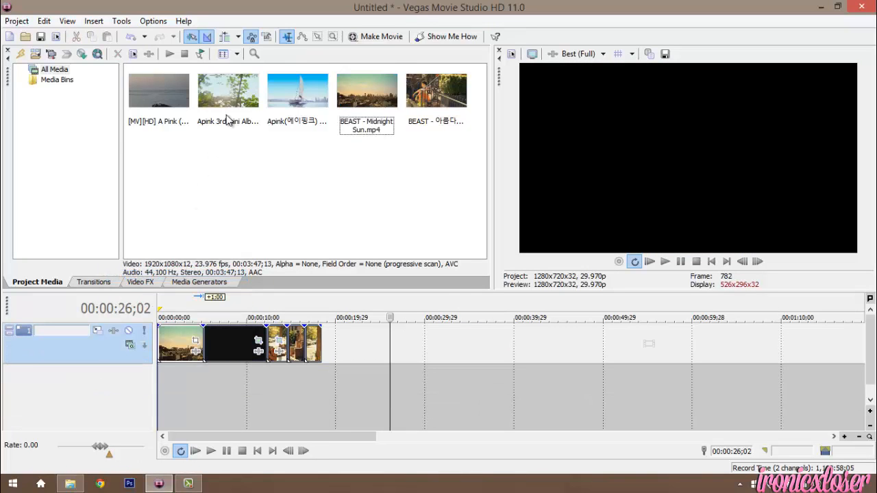
# Step: Place the Apink 3rd mini Album video at about 00:00:21;22 on a new track below the existing video track
pyautogui.click(150, 89)
pyautogui.click(286, 99)
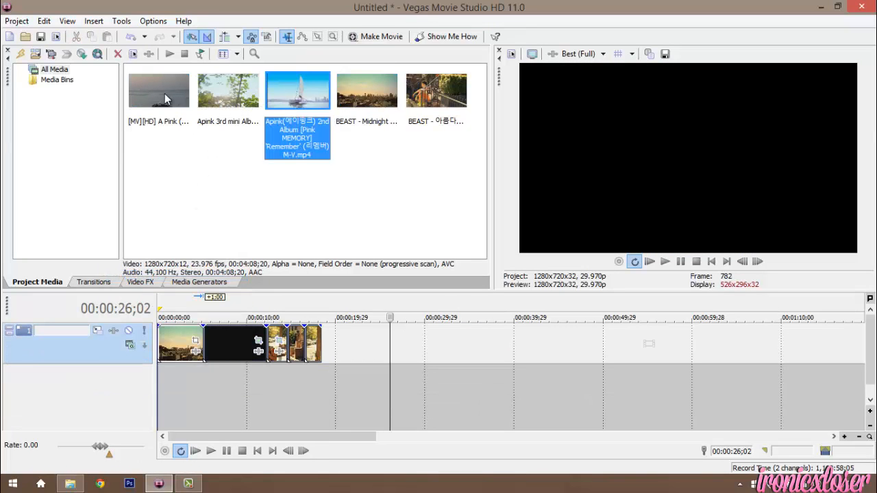
pyautogui.click(164, 96)
pyautogui.moveTo(224, 95); pyautogui.dragTo(357, 385)
# Step: Disable resampling in the properties of the Apink 3rd mini Album clip
pyautogui.click(435, 390)
pyautogui.rightClick(435, 390)
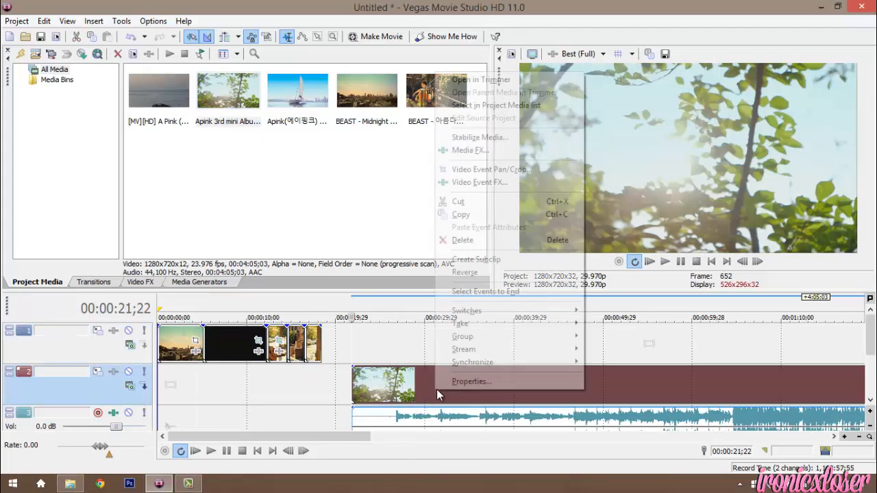
pyautogui.click(472, 382)
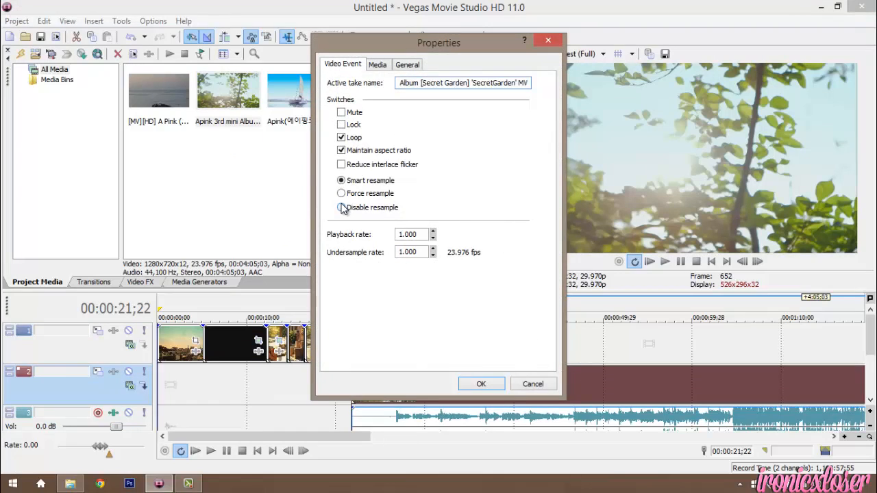
pyautogui.click(504, 387)
# Step: Save the project as Chojoon2 in the Projects folder
pyautogui.click(16, 20)
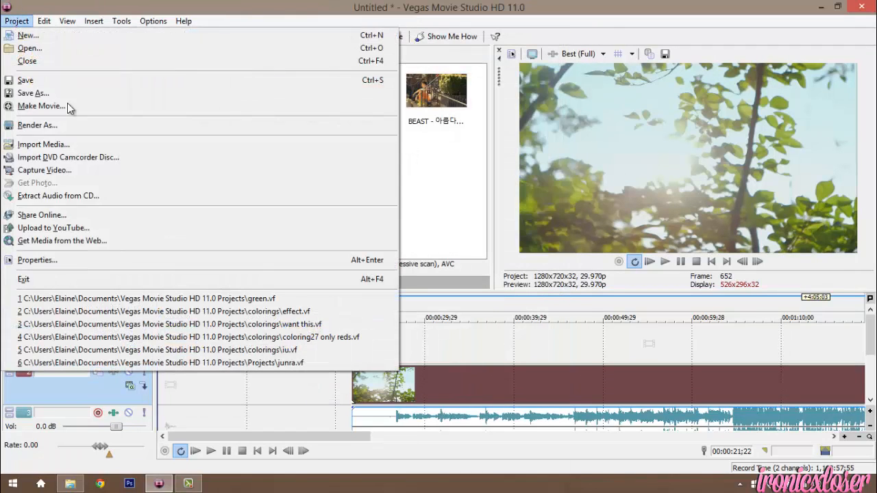
pyautogui.click(48, 93)
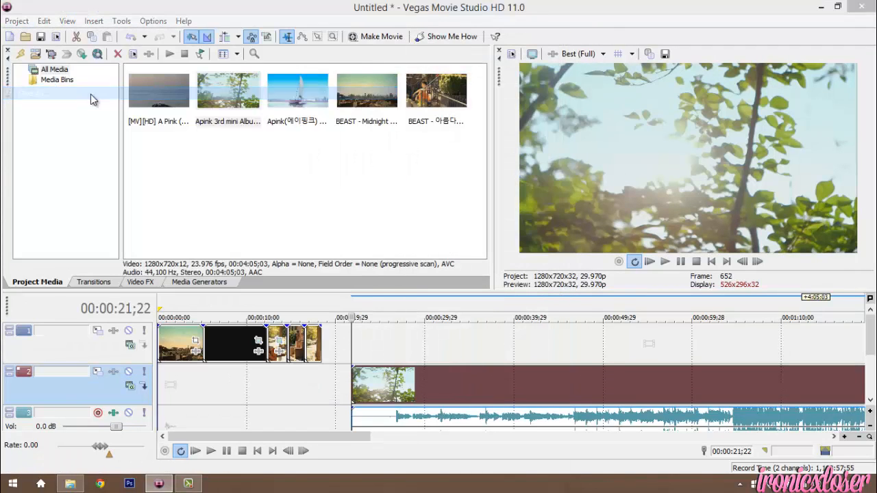
pyautogui.doubleClick(391, 231)
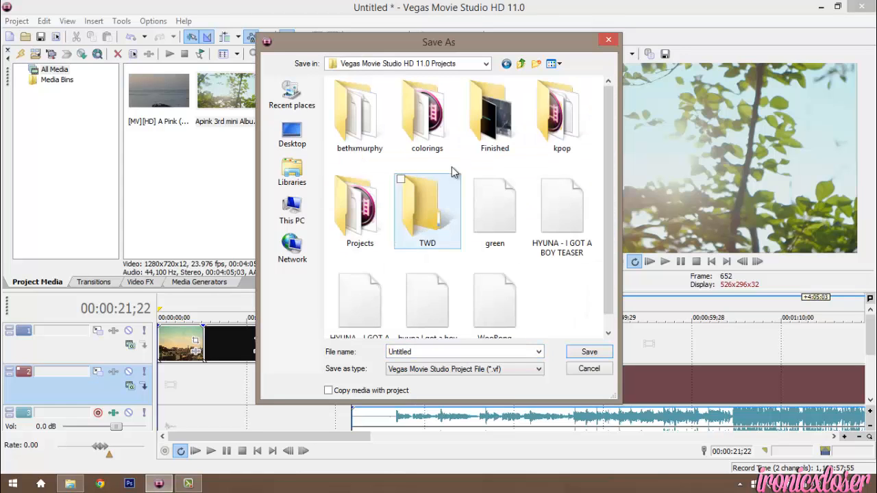
pyautogui.doubleClick(370, 215)
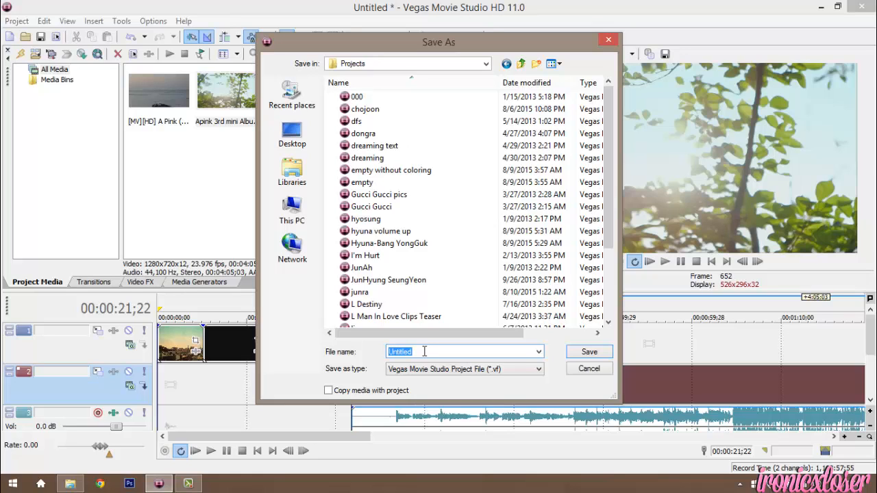
pyautogui.write('Chojoon')
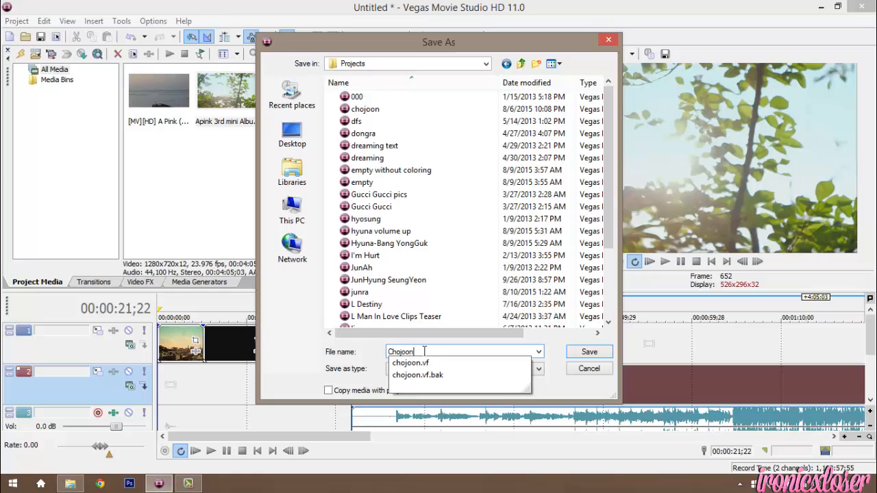
pyautogui.write('2')
pyautogui.press('Return')
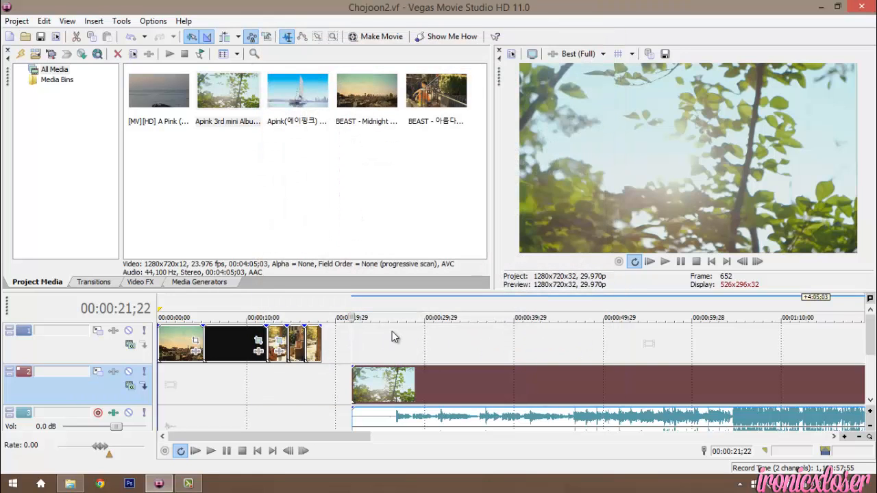
# Step: Play the Apink 3rd mini Album clip from its beginning to look for scene changes
pyautogui.scroll(10, 354, 377)
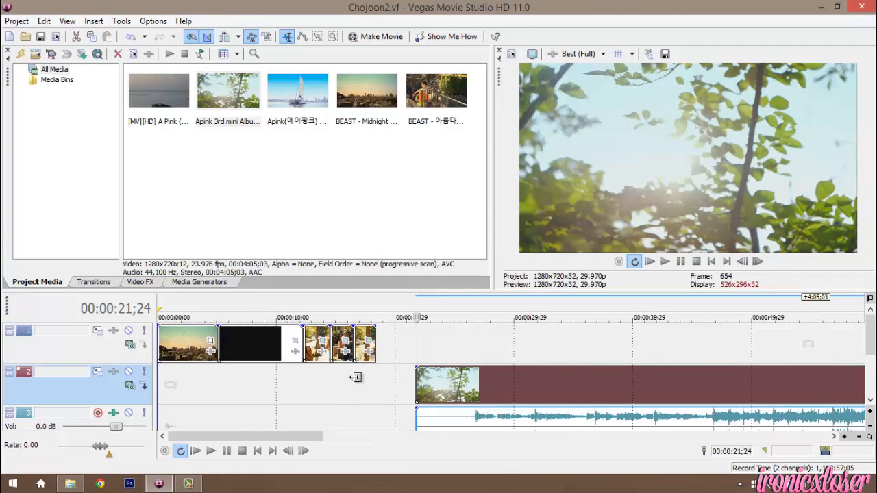
pyautogui.scroll(6, 355, 377)
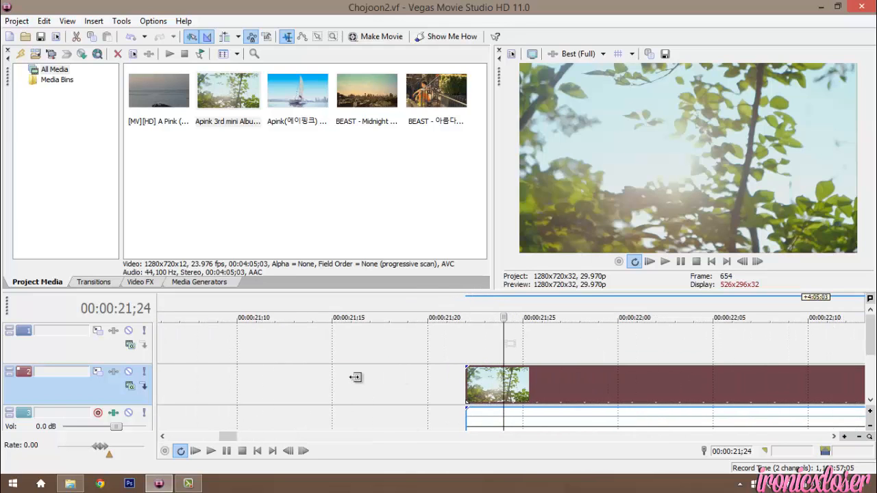
pyautogui.press('space')
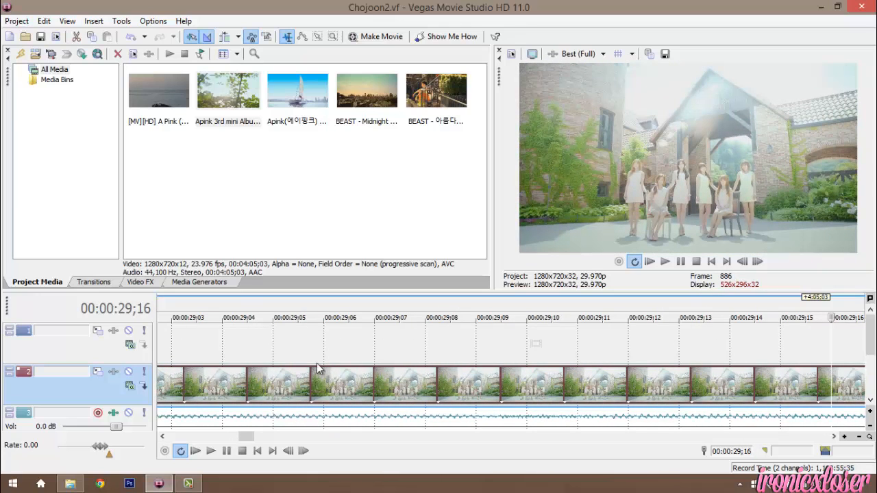
pyautogui.click(195, 486)
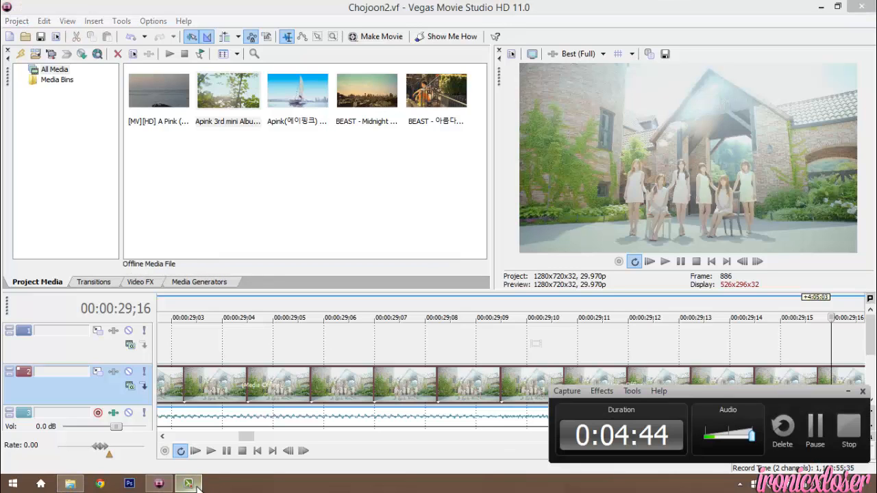
pyautogui.click(816, 428)
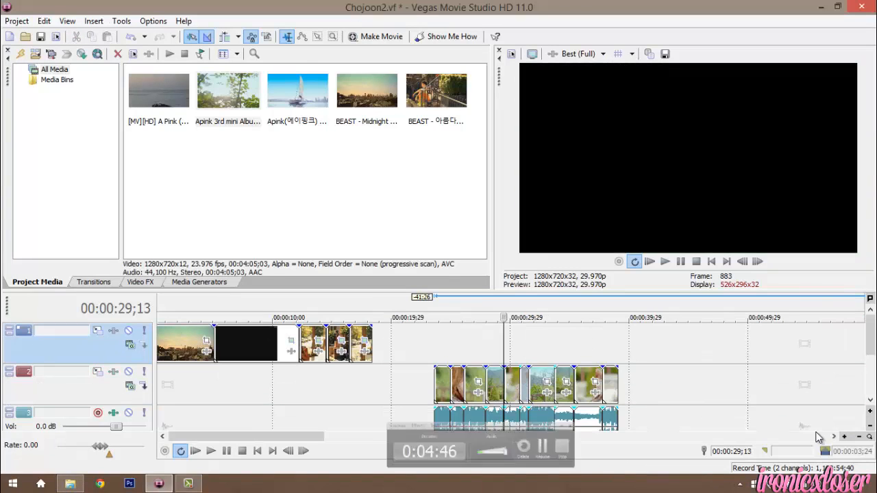
# Step: Delete the audio track that sits below the trimmed Apink clips
pyautogui.rightClick(21, 424)
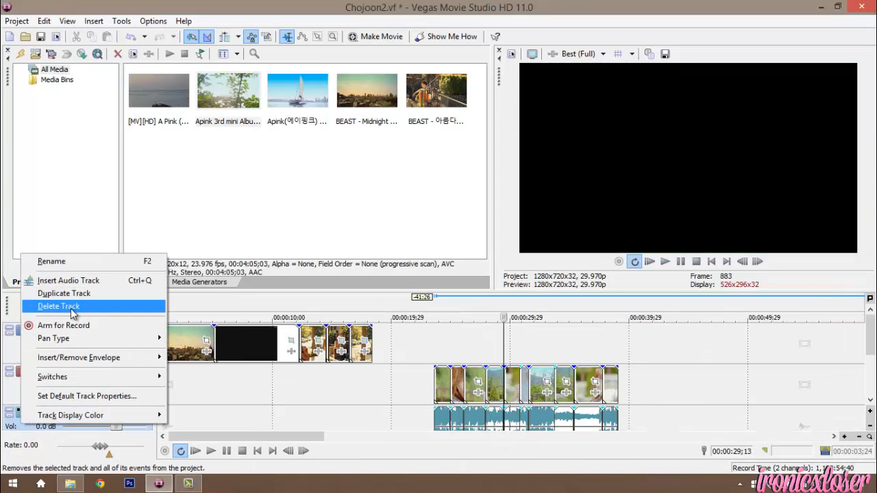
pyautogui.click(64, 307)
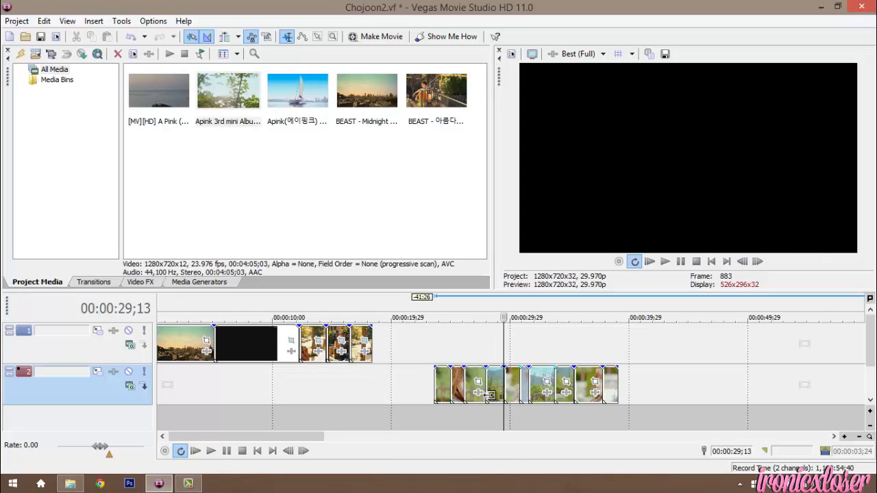
# Step: Split the second clip on the upper track at 00:00:05;13 and delete its short dark opening piece
pyautogui.click(229, 353)
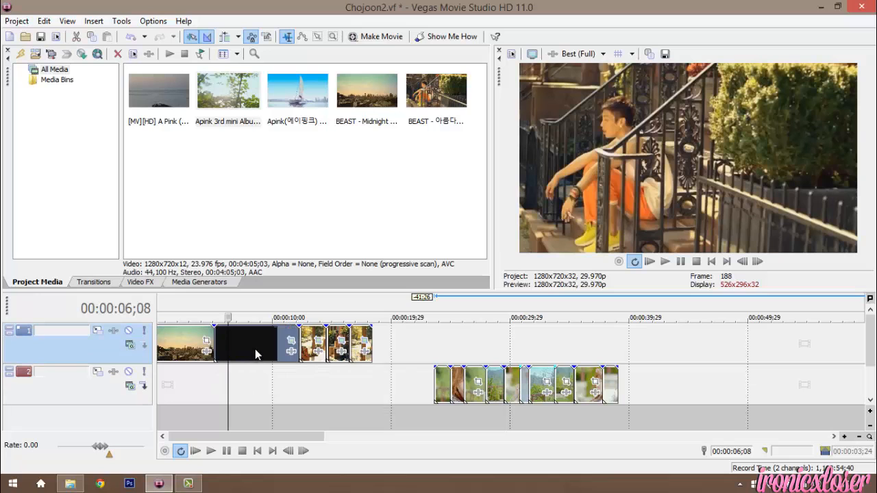
pyautogui.click(266, 346)
pyautogui.click(278, 344)
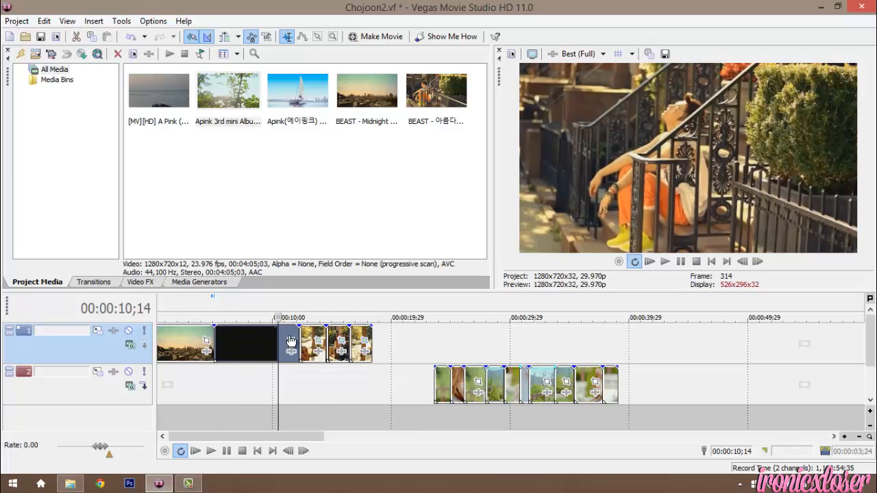
pyautogui.scroll(-3, 291, 340)
pyautogui.scroll(5, 240, 348)
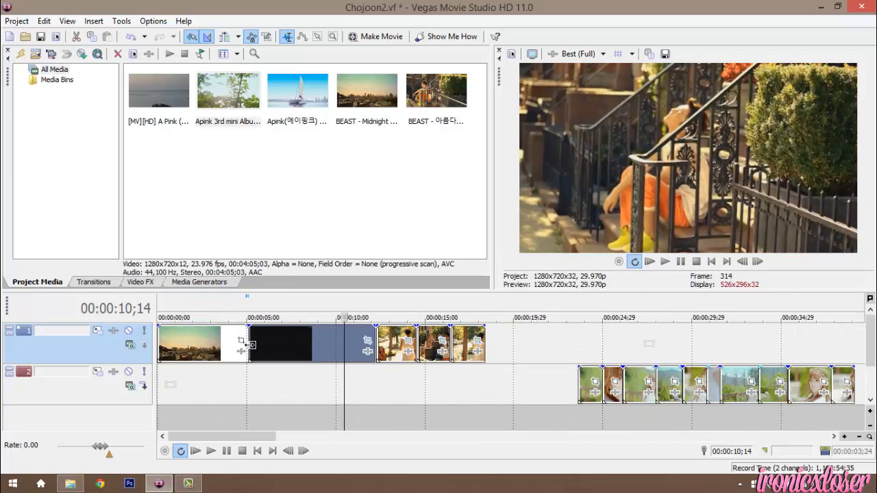
pyautogui.click(252, 347)
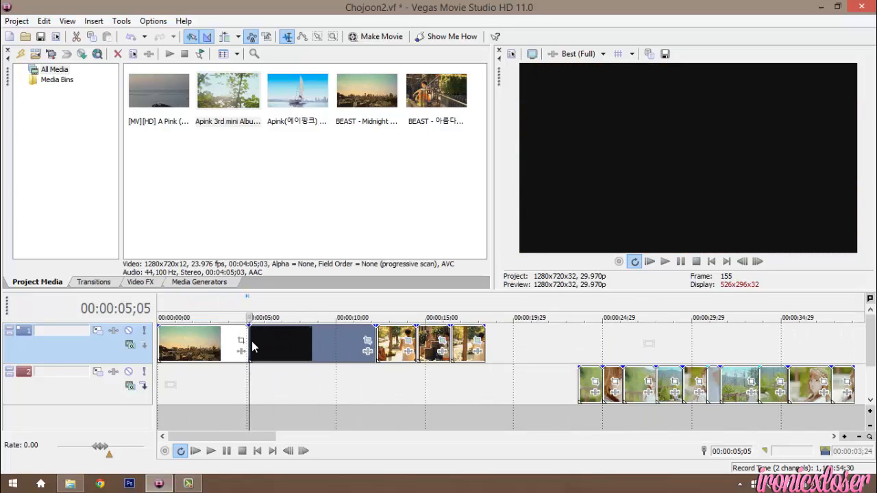
pyautogui.press('Right')
pyautogui.press('Right')
pyautogui.press('Right')
pyautogui.press('Right')
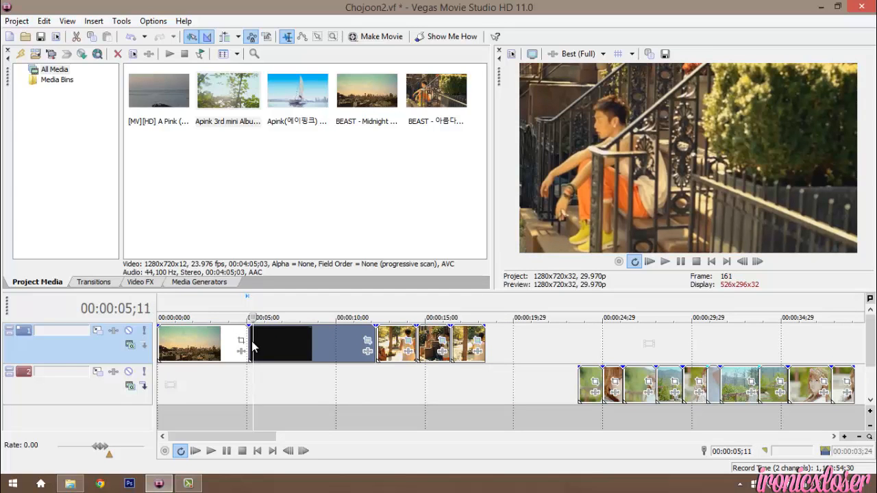
pyautogui.click(252, 340)
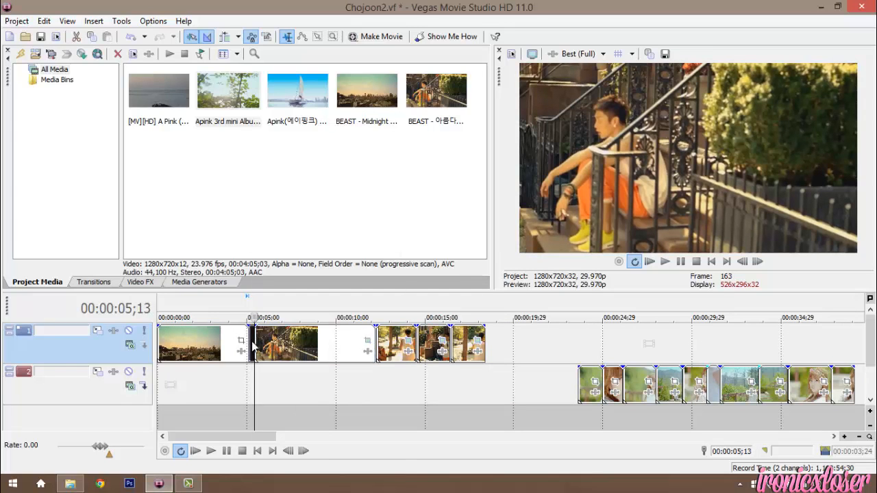
pyautogui.rightClick(252, 341)
pyautogui.click(282, 322)
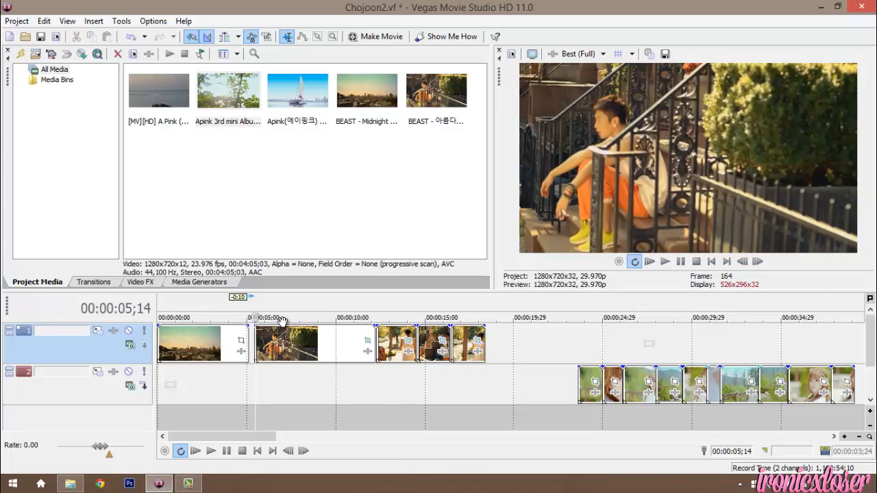
# Step: Preview the staircase clip, then shift it and the three clips after it 5;16 later on the upper track
pyautogui.press('space')
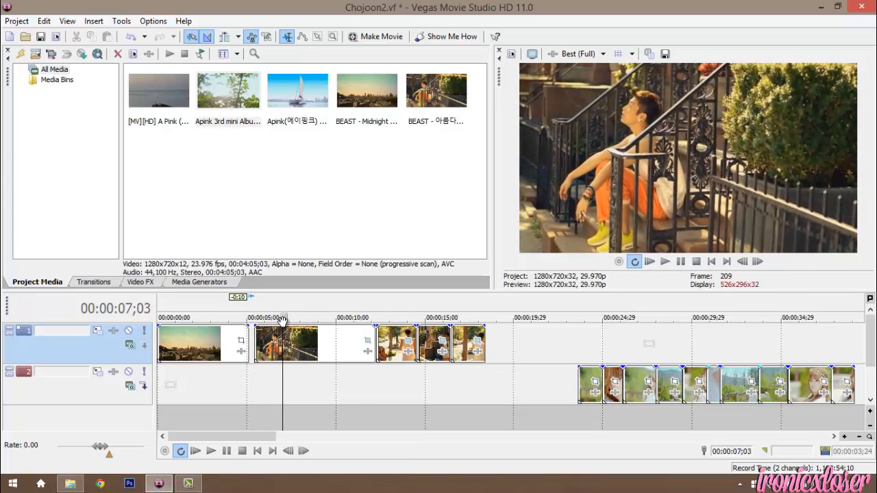
pyautogui.click(300, 349)
pyautogui.moveTo(471, 342); pyautogui.dragTo(567, 344)
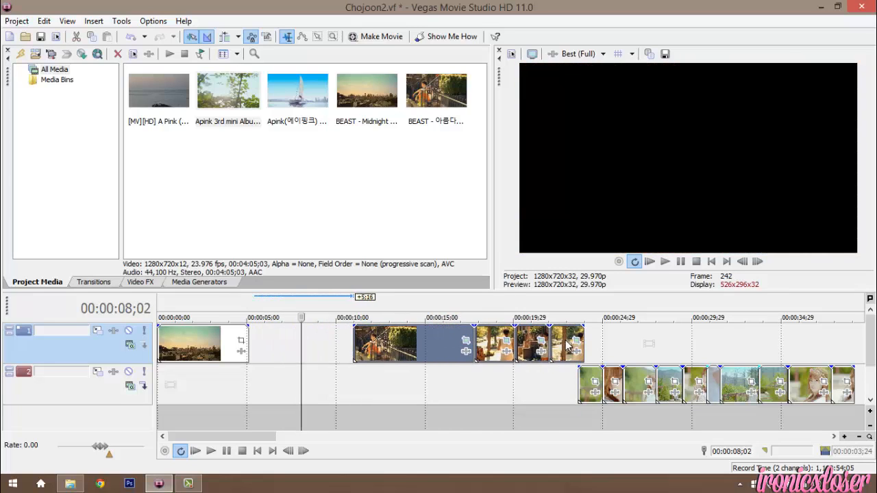
# Step: Step through the first skyline clip frame by frame and split it at 00:00:02;14, just before the scene change
pyautogui.click(162, 344)
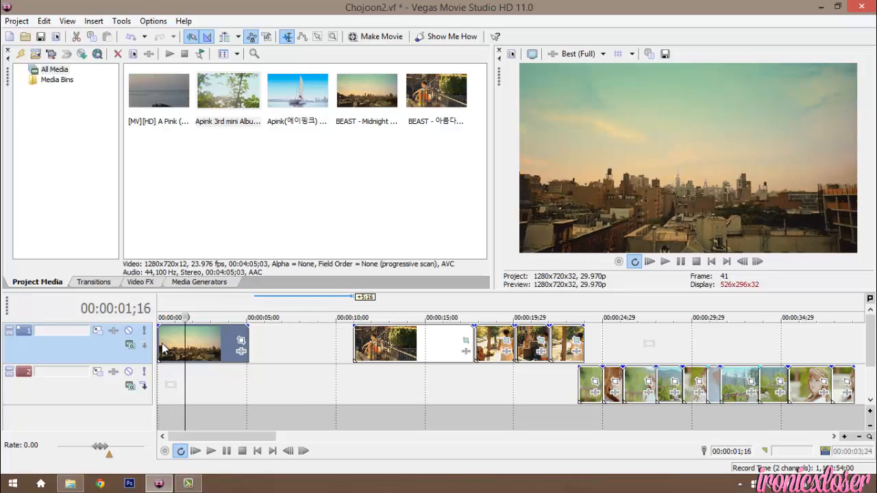
pyautogui.press('Return')
pyautogui.scroll(10, 162, 343)
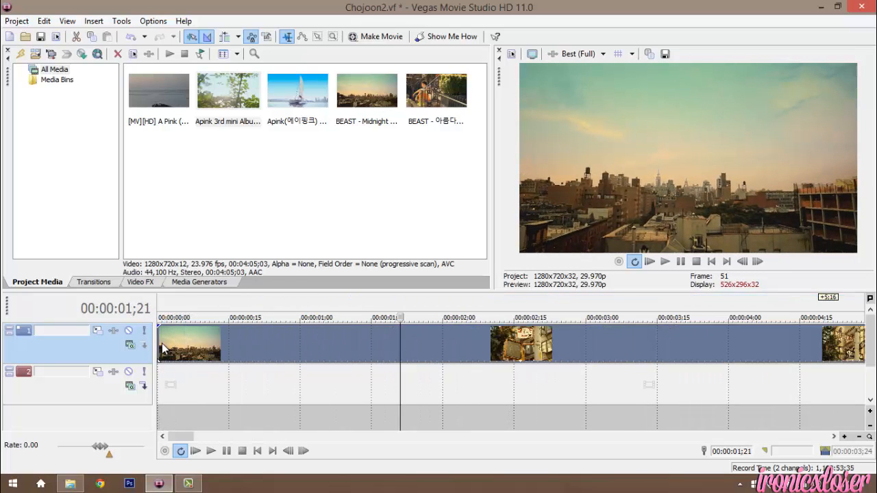
pyautogui.scroll(5, 162, 343)
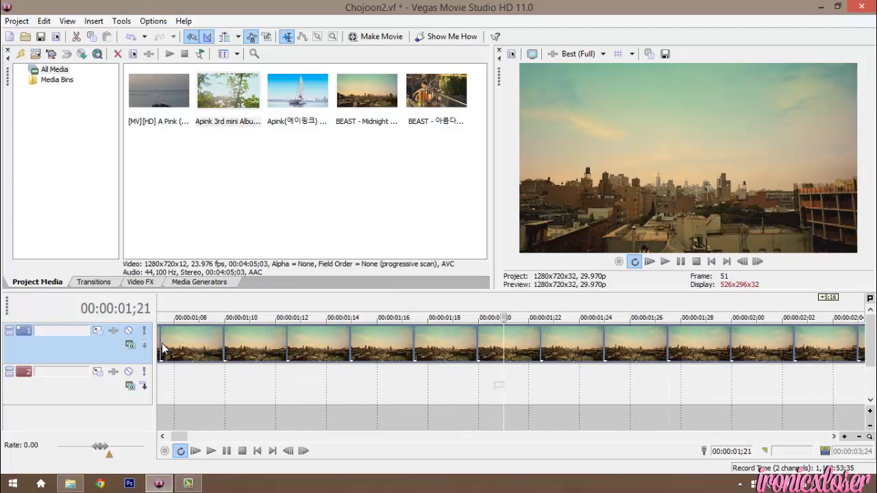
pyautogui.press('Right')
pyautogui.press('Right')
pyautogui.press('Right')
pyautogui.press('Right')
pyautogui.press('Right')
pyautogui.press('Right')
pyautogui.press('Right')
pyautogui.press('Right')
pyautogui.press('Right')
pyautogui.press('Right')
pyautogui.press('Right')
pyautogui.press('Right')
pyautogui.press('Right')
pyautogui.press('Right')
pyautogui.press('Right')
pyautogui.press('Right')
pyautogui.press('Right')
pyautogui.press('Right')
pyautogui.press('Right')
pyautogui.press('Right')
pyautogui.press('Right')
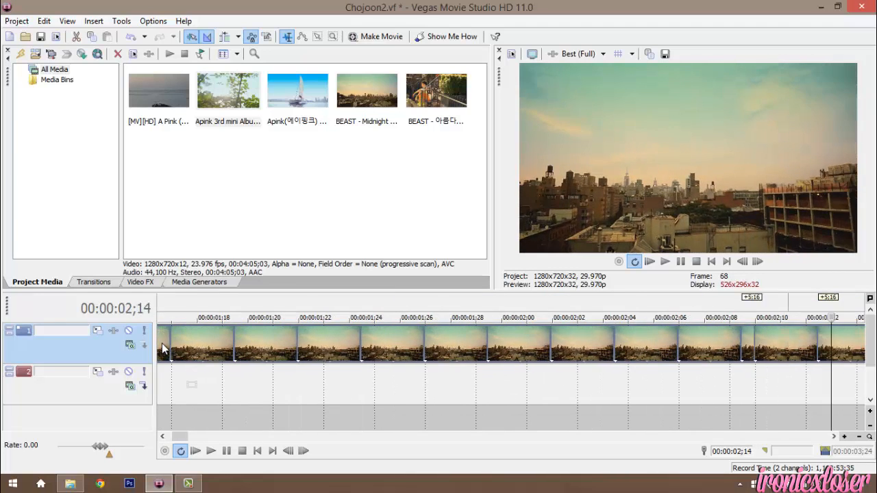
pyautogui.press('Left')
pyautogui.press('s')
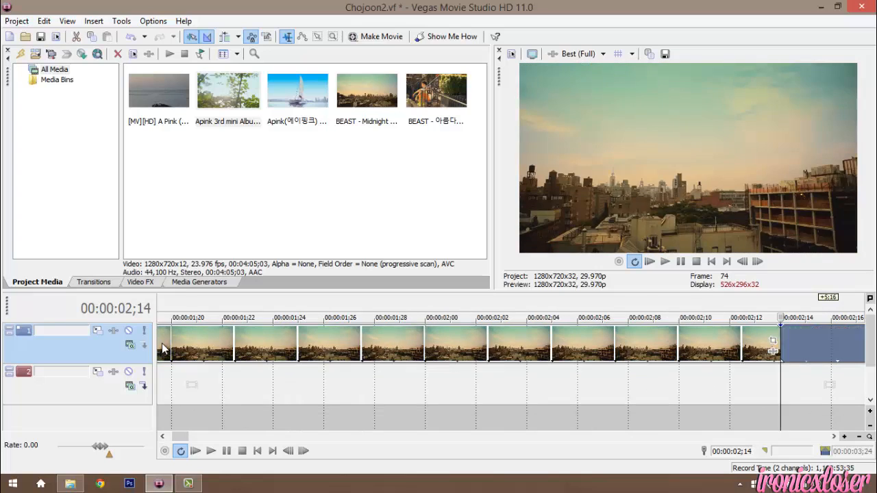
# Step: Split the clip again at 00:00:02;17 and delete the three-frame piece between the two cuts
pyautogui.press('Right')
pyautogui.press('Right')
pyautogui.press('Right')
pyautogui.press('s')
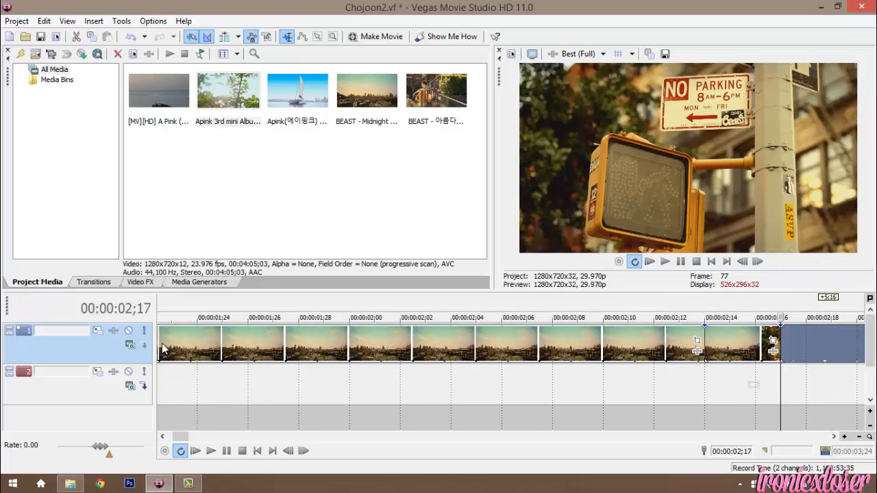
pyautogui.rightClick(724, 344)
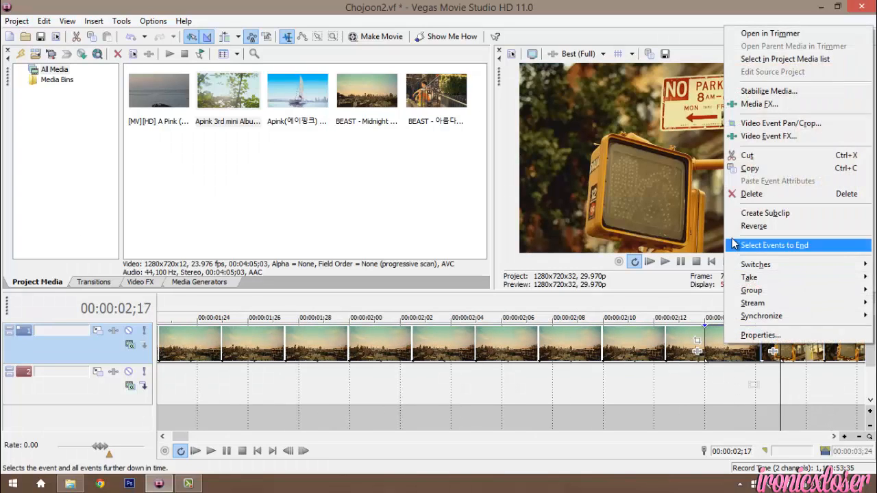
pyautogui.click(750, 192)
pyautogui.scroll(-5, 542, 365)
pyautogui.scroll(-6, 542, 365)
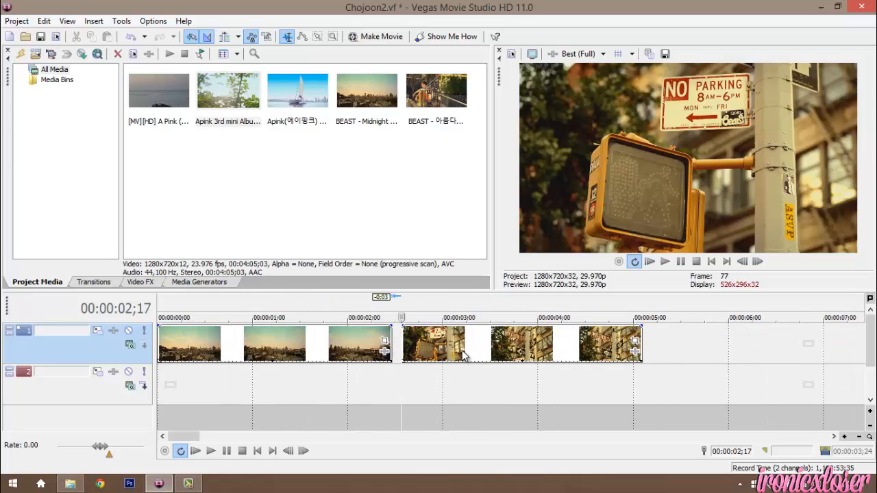
# Step: Move the street-sign clip 1;23 later and place the first Apink clip on the lower track at the skyline clip's end, 00:00:02;14
pyautogui.scroll(-3, 520, 376)
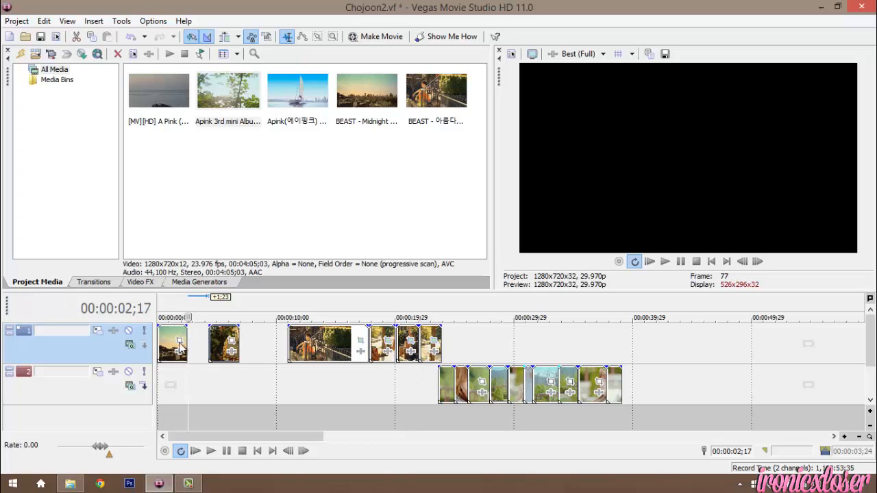
pyautogui.click(441, 385)
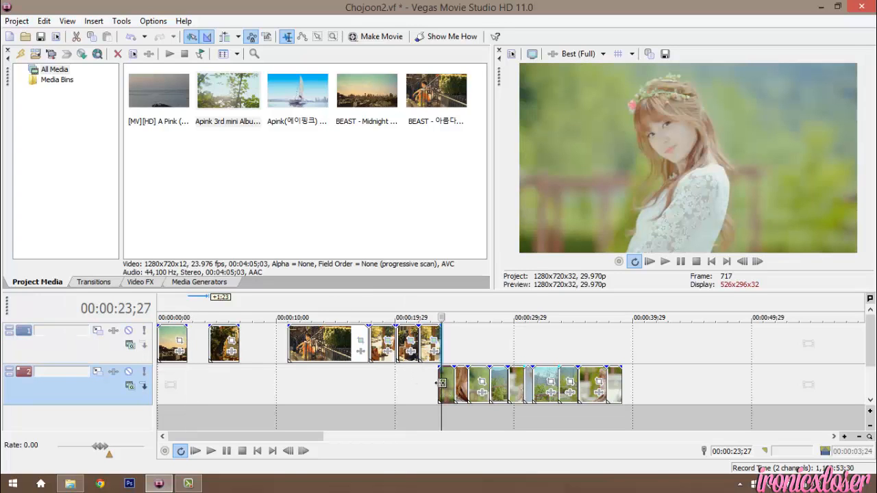
pyautogui.moveTo(449, 392); pyautogui.dragTo(198, 372)
pyautogui.click(185, 350)
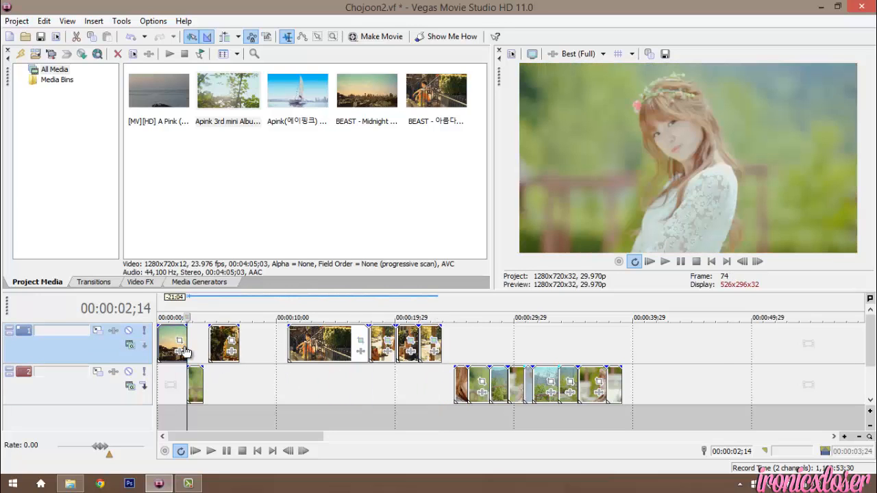
# Step: Stretch the Apink clip's start 12 frames earlier beneath the skyline clip, and give the skyline clip a 00:00:00;12 fade-out
pyautogui.scroll(5, 250, 378)
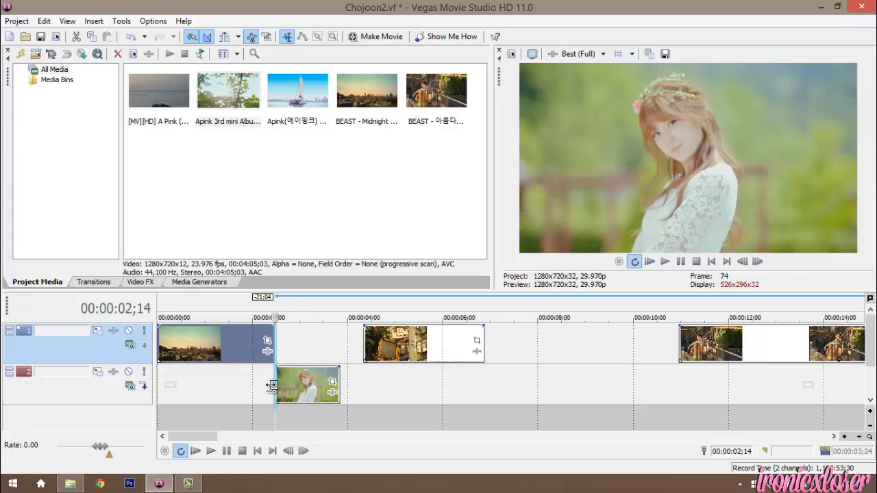
pyautogui.moveTo(272, 386); pyautogui.dragTo(255, 386)
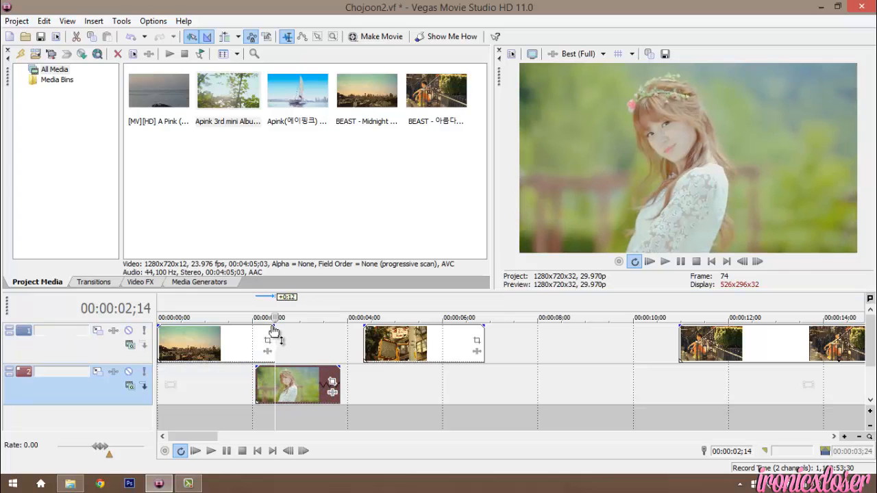
pyautogui.moveTo(269, 329); pyautogui.dragTo(252, 341)
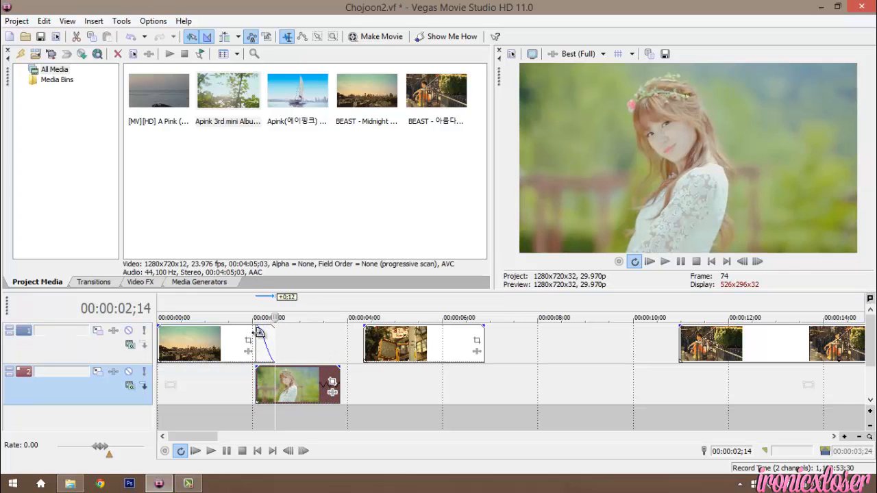
pyautogui.click(258, 332)
pyautogui.press('space')
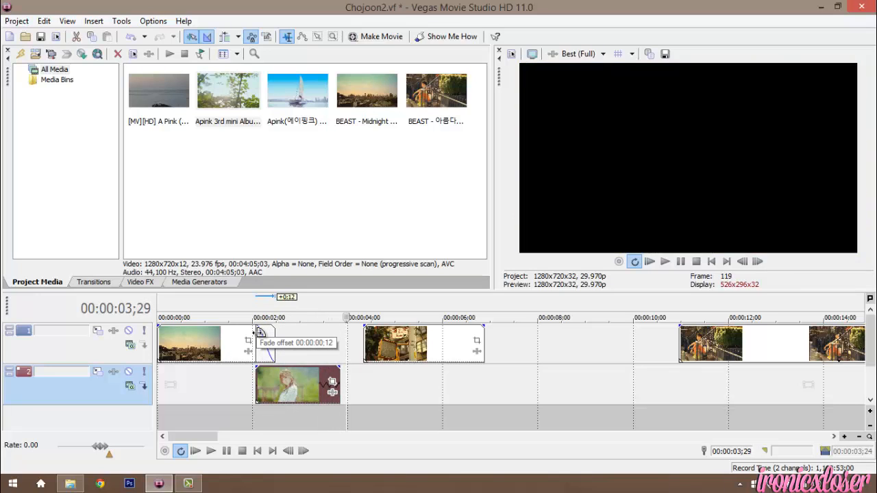
# Step: Split the staircase clip at 00:00:13;18 and put its first part in the street-sign clip's place, overlapping the Apink clip's end with a fade-in
pyautogui.click(800, 349)
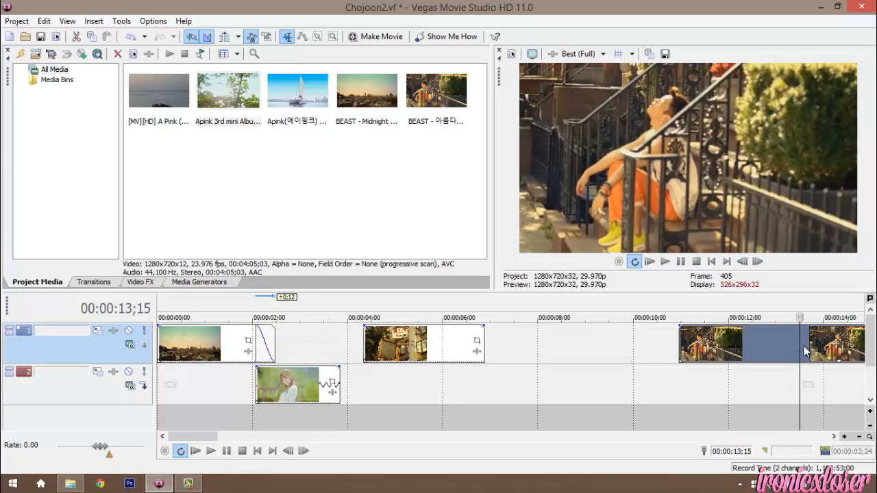
pyautogui.moveTo(798, 343); pyautogui.dragTo(478, 343)
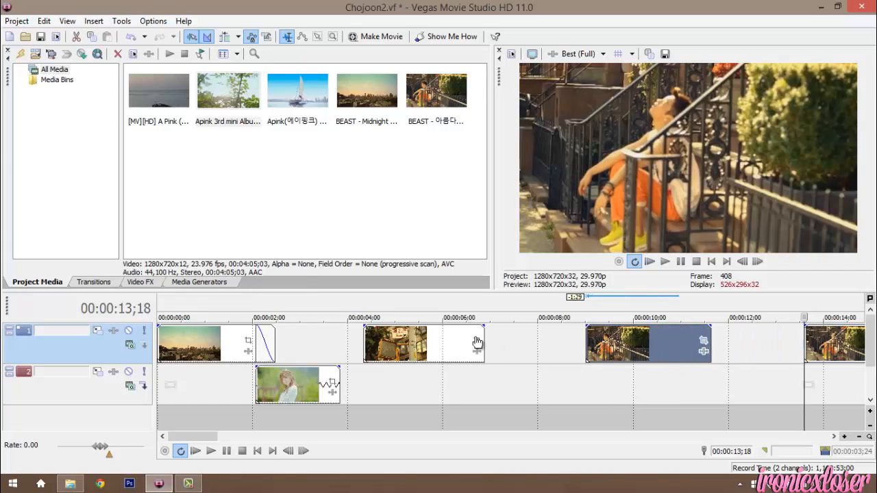
pyautogui.moveTo(381, 348); pyautogui.dragTo(754, 348)
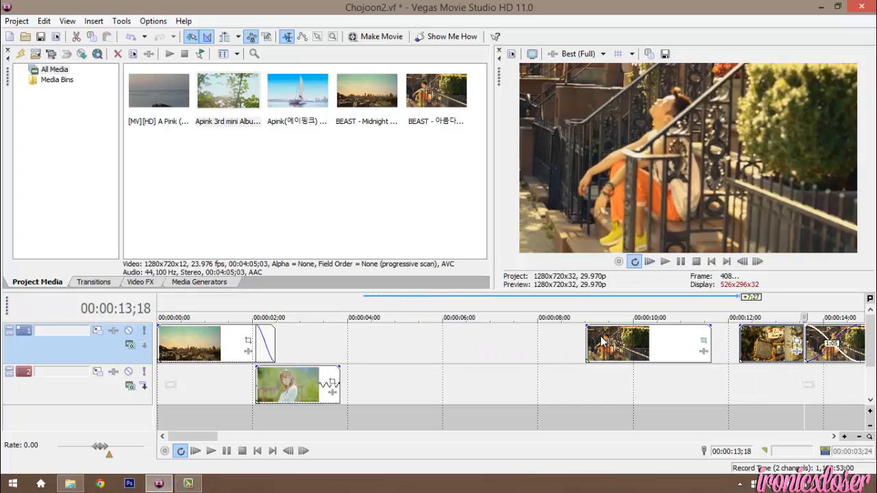
pyautogui.moveTo(601, 340); pyautogui.dragTo(332, 328)
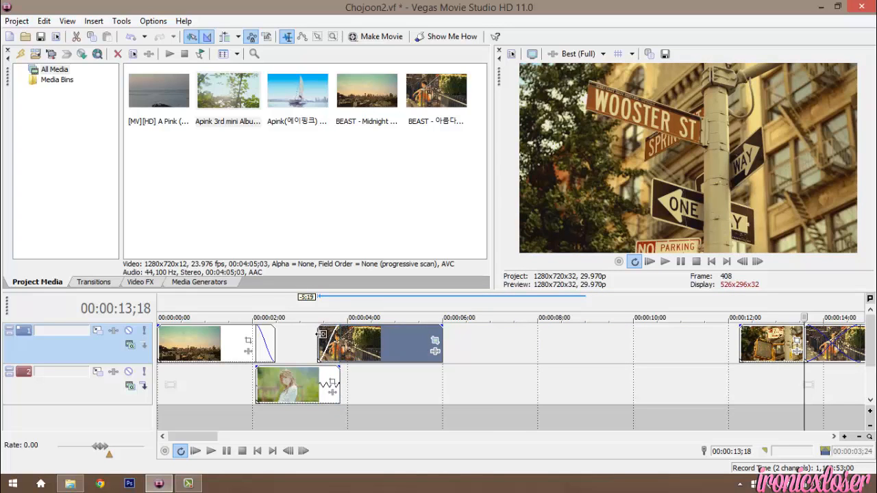
# Step: Preview the first overlaps, and move the street-sign clip 6;25 earlier to crossfade 0;18 with the short staircase clip's end
pyautogui.click(317, 334)
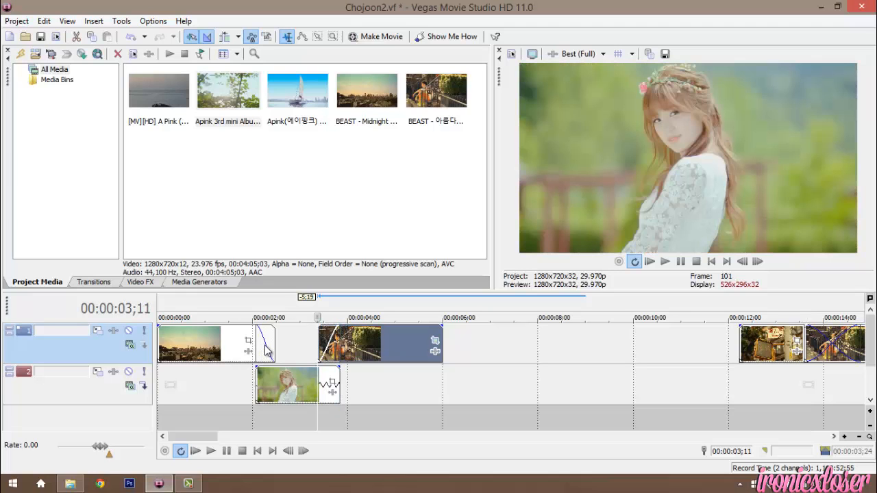
pyautogui.press('space')
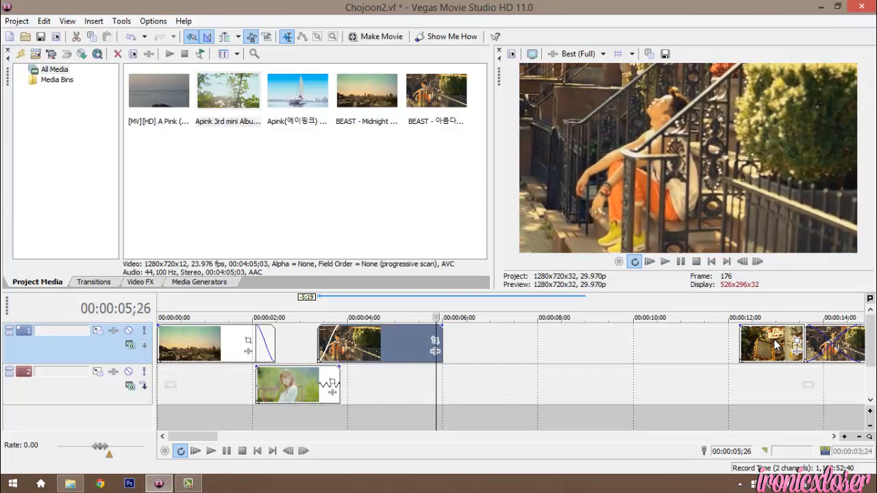
pyautogui.moveTo(776, 345); pyautogui.dragTo(450, 341)
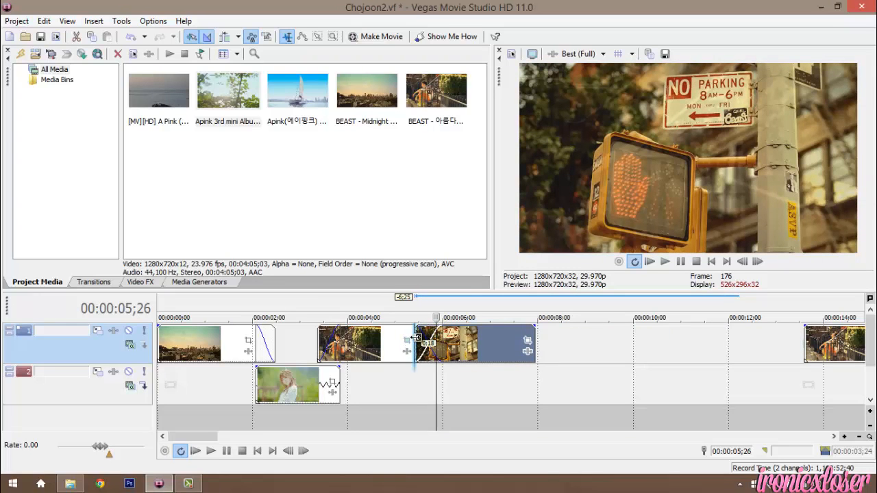
pyautogui.click(415, 338)
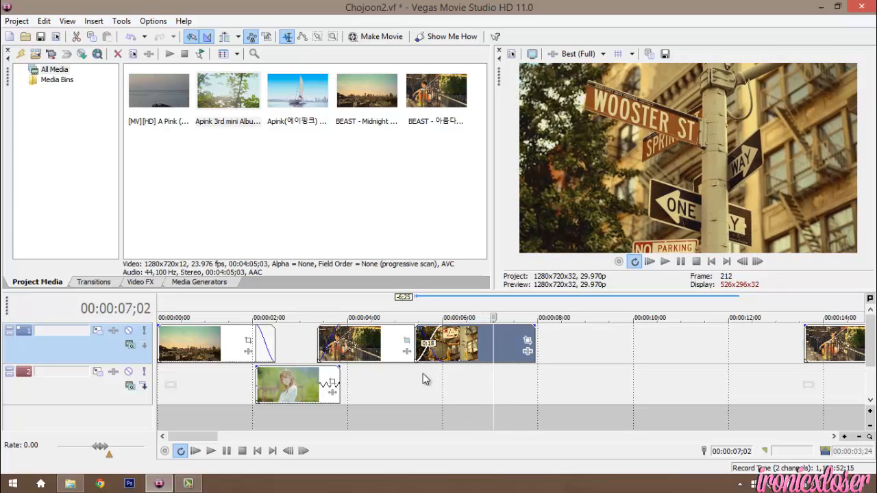
# Step: Check the resample and playback-rate settings of the first Apink clip on the lower track
pyautogui.rightClick(334, 401)
pyautogui.click(322, 366)
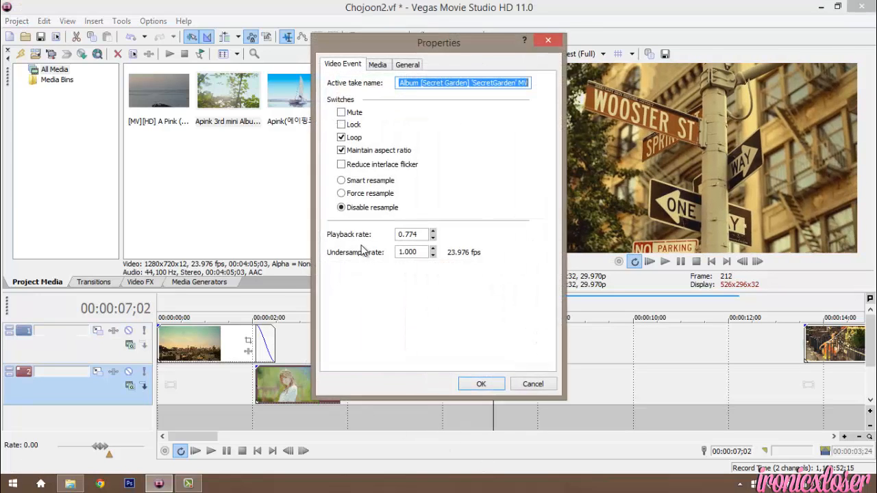
pyautogui.click(530, 384)
# Step: Place the close-up Apink clip on the lower track beneath the street-sign clip's end and stretch its end 0;18 longer
pyautogui.scroll(-2, 631, 381)
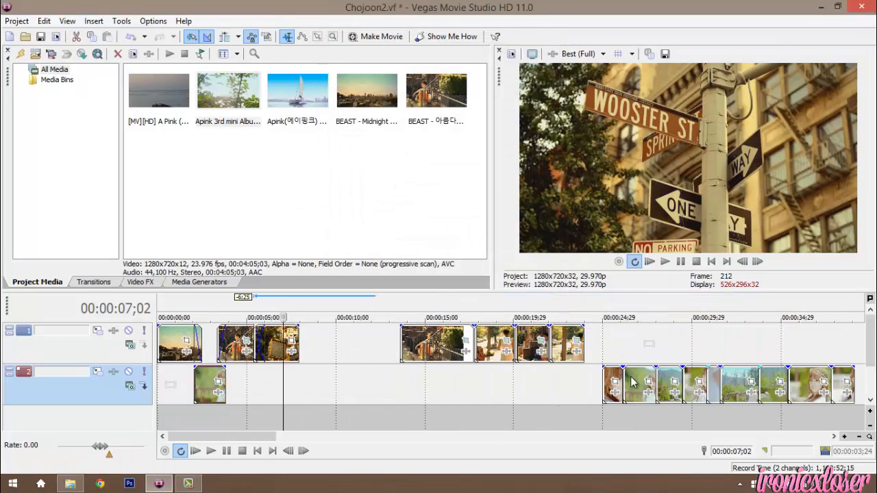
pyautogui.scroll(1, 580, 379)
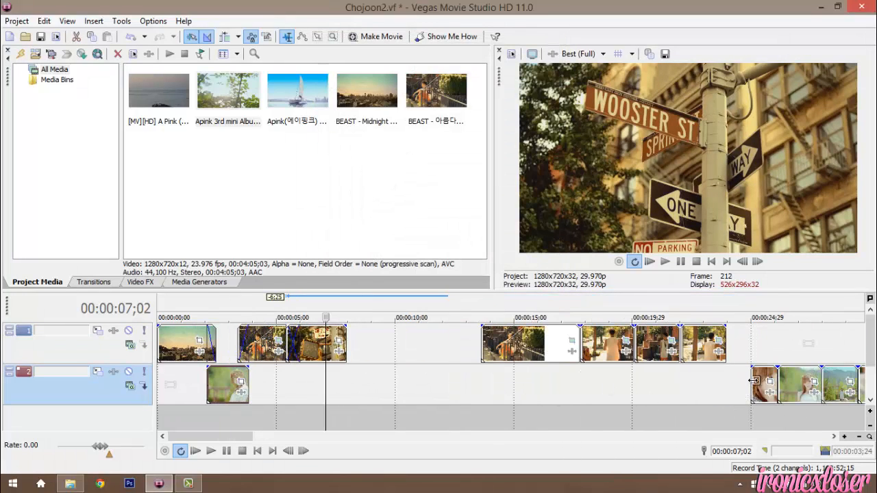
pyautogui.moveTo(754, 380); pyautogui.dragTo(442, 391)
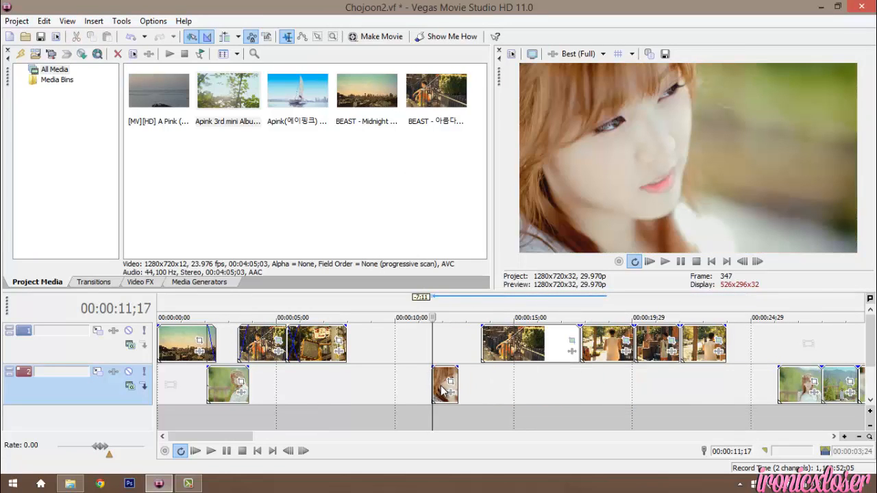
pyautogui.press('space')
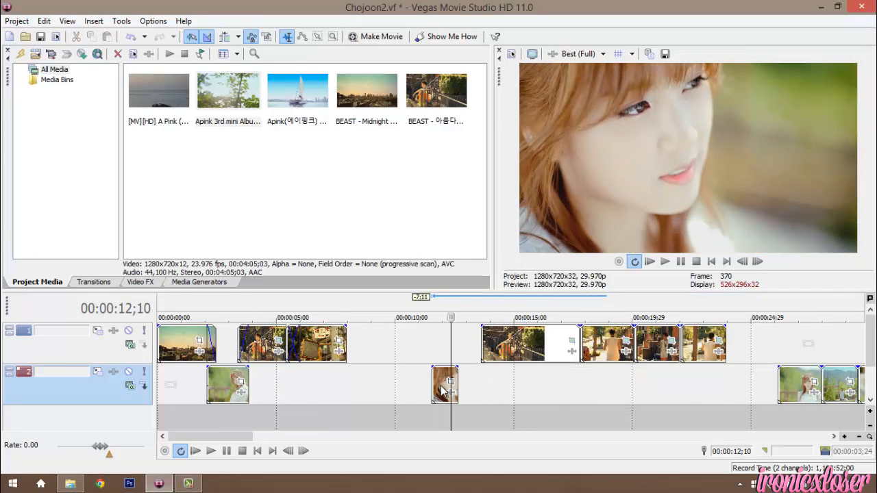
pyautogui.moveTo(441, 391); pyautogui.dragTo(379, 385)
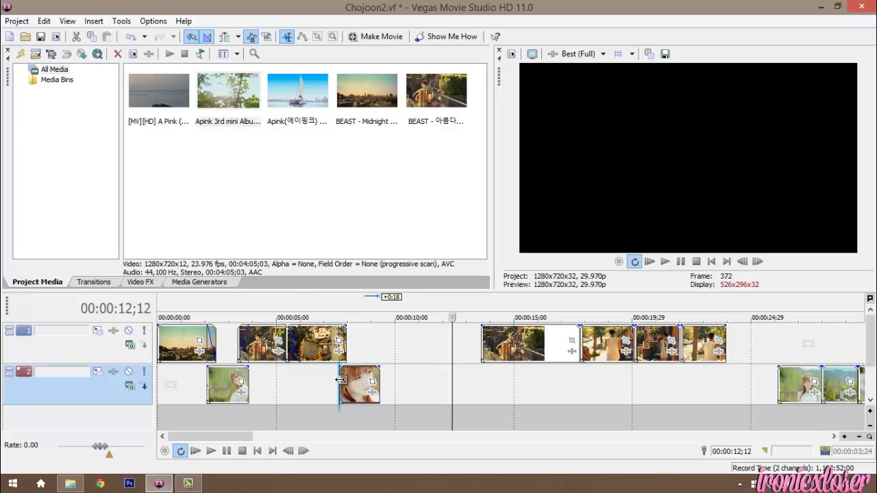
# Step: Review the overlap between the street-sign clip and the close-up Apink clip frame by frame and in playback
pyautogui.click(340, 380)
pyautogui.press('Right')
pyautogui.press('Right')
pyautogui.press('Right')
pyautogui.press('Right')
pyautogui.press('Right')
pyautogui.press('Right')
pyautogui.press('Right')
pyautogui.press('Right')
pyautogui.press('Right')
pyautogui.press('Right')
pyautogui.press('Right')
pyautogui.press('Right')
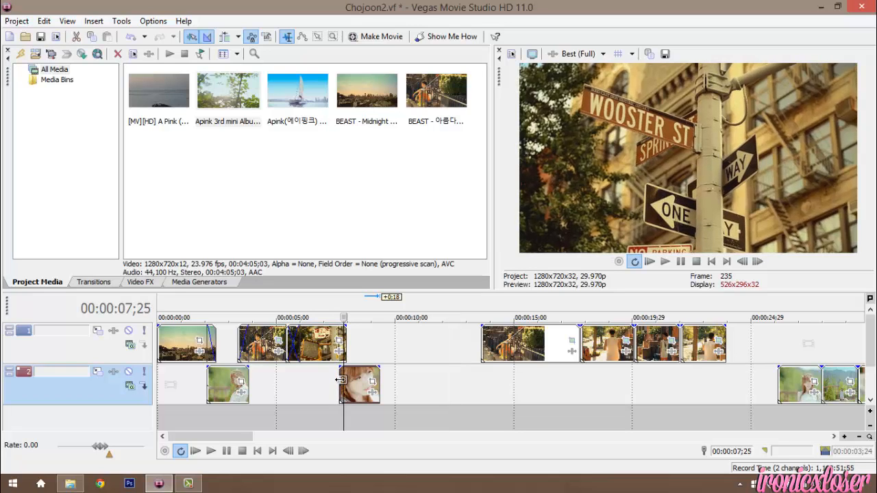
pyautogui.press('space')
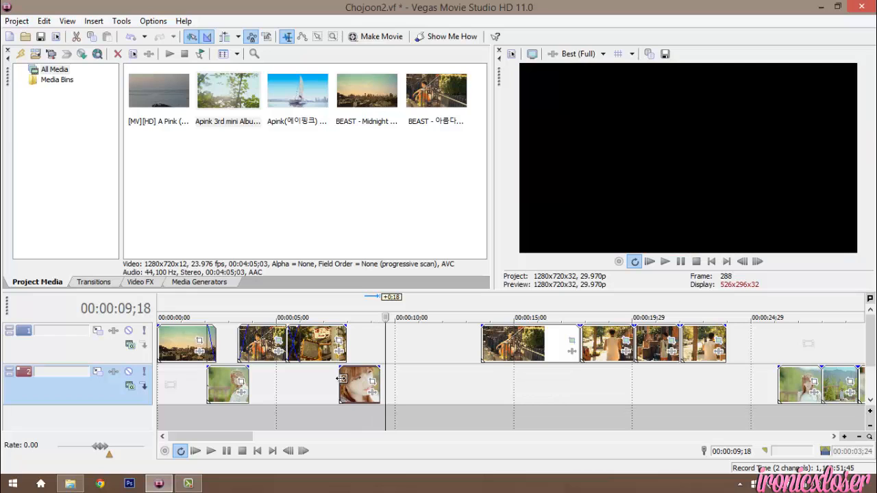
# Step: Give the street-sign clip a 00:00:00;09 fade-out over the close-up Apink clip, and save the project
pyautogui.click(340, 378)
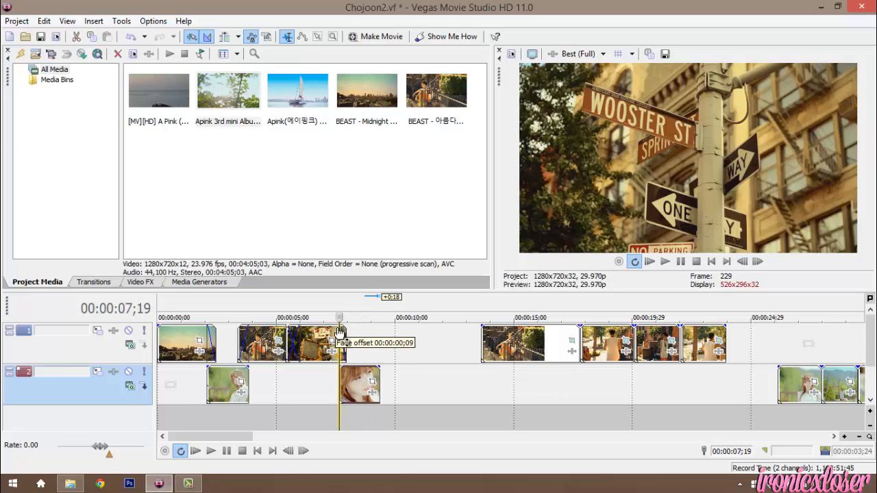
pyautogui.scroll(6, 416, 362)
pyautogui.press('space')
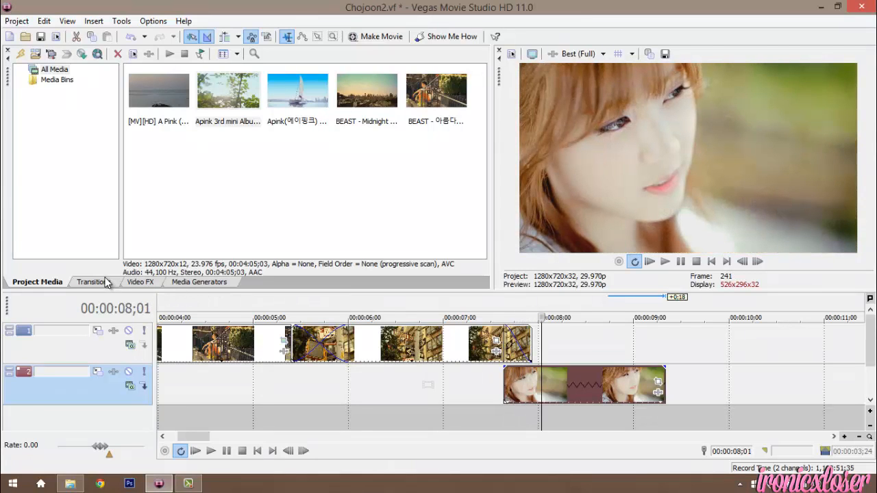
pyautogui.click(16, 21)
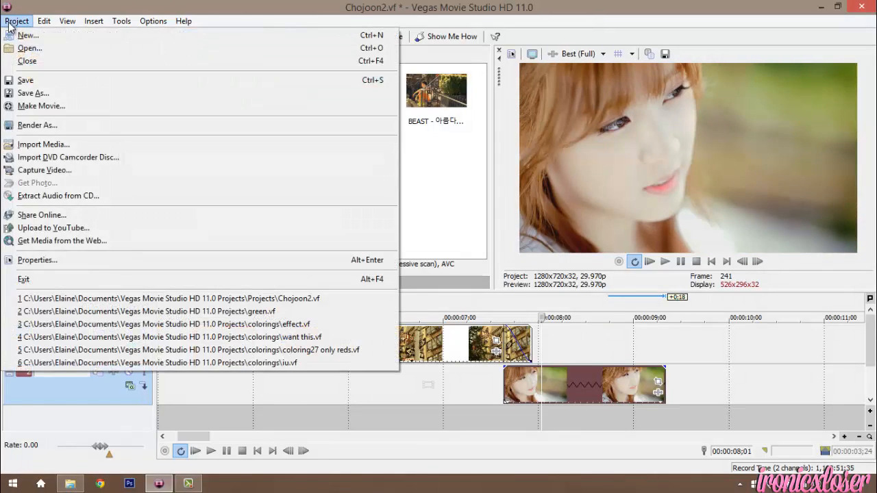
pyautogui.click(28, 78)
# Step: Try the Additive Dissolve transition on the street-sign clip's fade-out, return to the plain 00:00:00;09 fade, and save the project
pyautogui.click(93, 282)
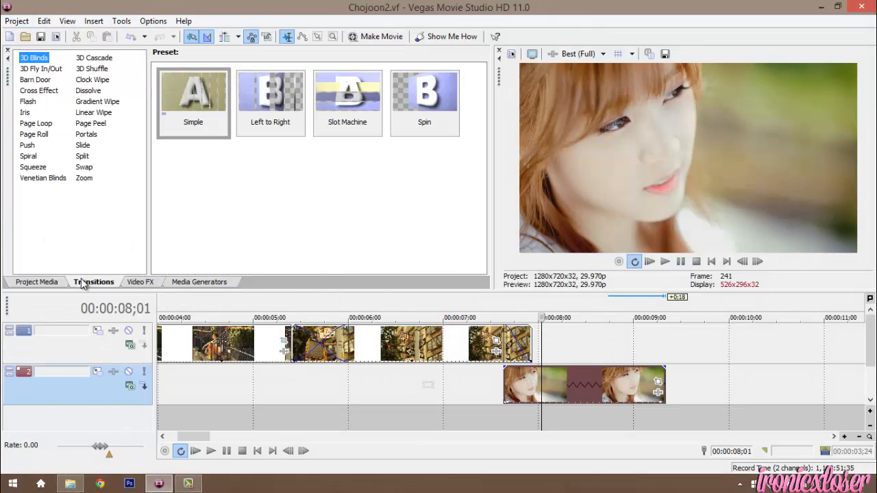
pyautogui.moveTo(146, 139); pyautogui.dragTo(41, 137)
pyautogui.click(33, 134)
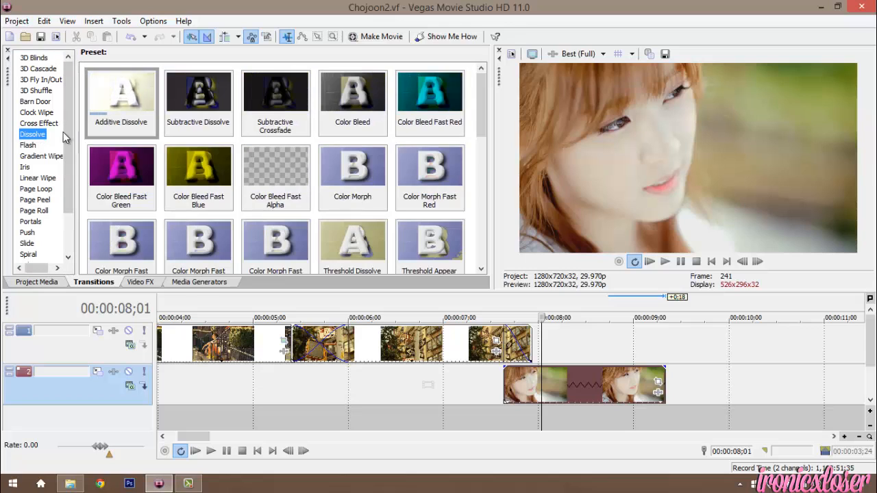
pyautogui.moveTo(118, 100); pyautogui.dragTo(512, 355)
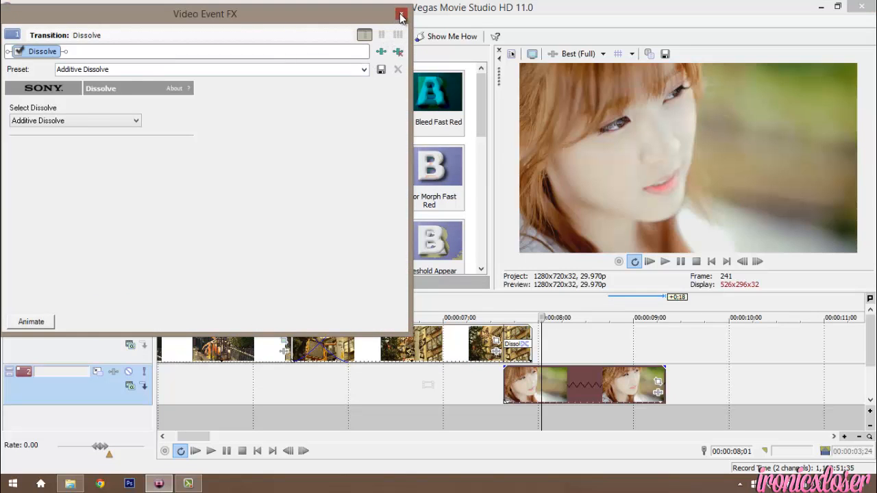
pyautogui.click(401, 15)
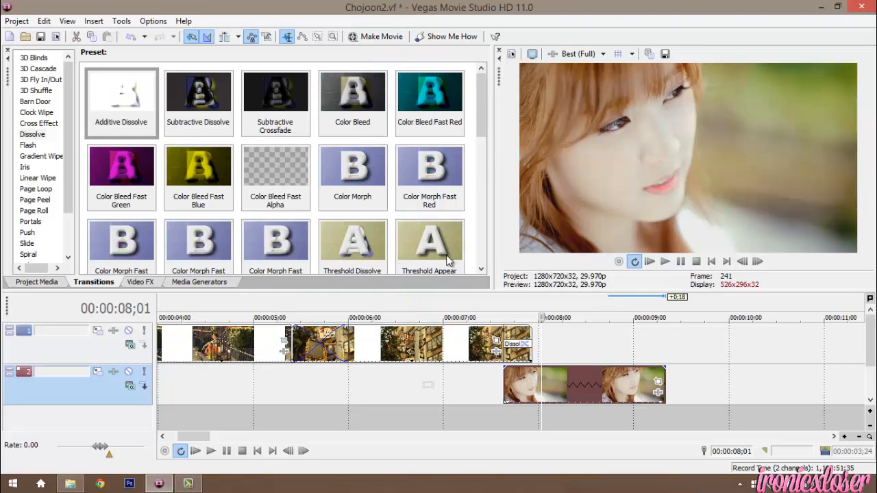
pyautogui.click(504, 335)
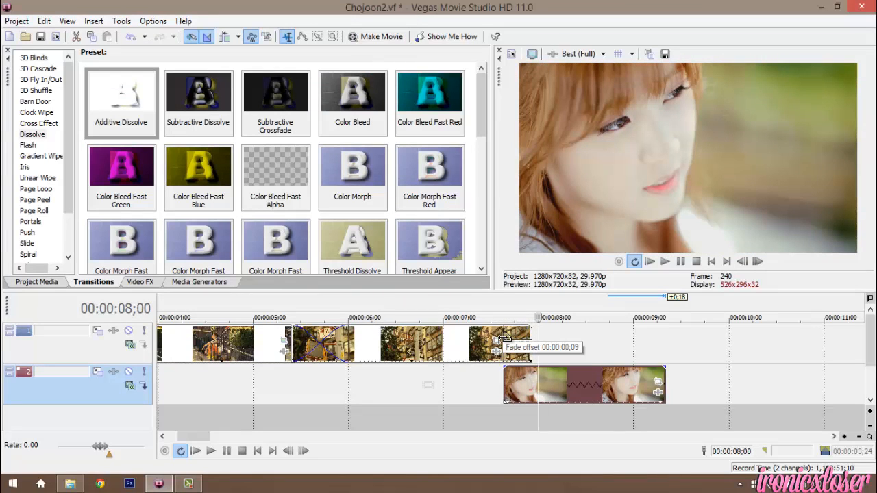
pyautogui.moveTo(518, 344); pyautogui.dragTo(519, 344)
pyautogui.hotkey('ctrl', 's')
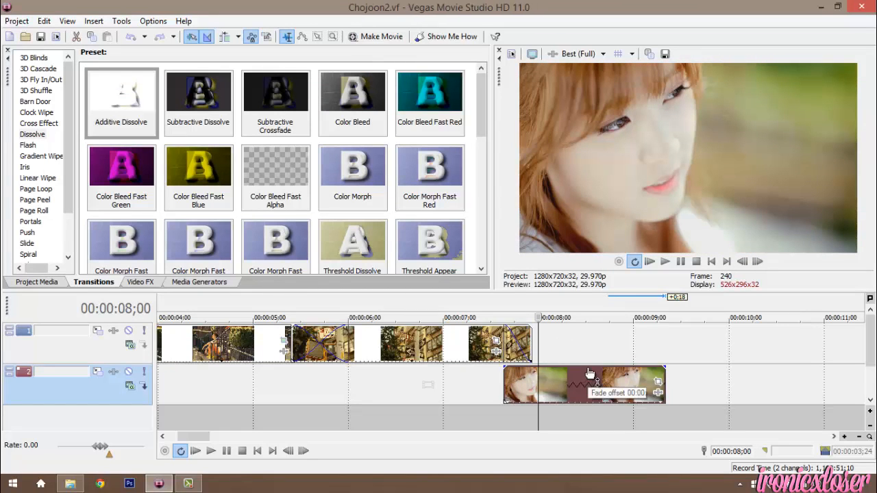
# Step: Move the long staircase clip 4;22 earlier to overlap the close-up Apink clip's end, with a fade-in across the overlap
pyautogui.scroll(-5, 582, 400)
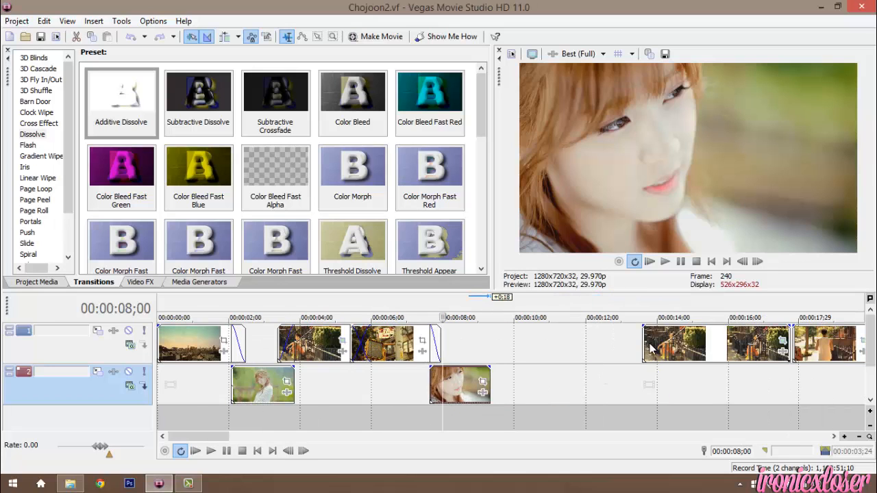
pyautogui.moveTo(649, 346); pyautogui.dragTo(480, 346)
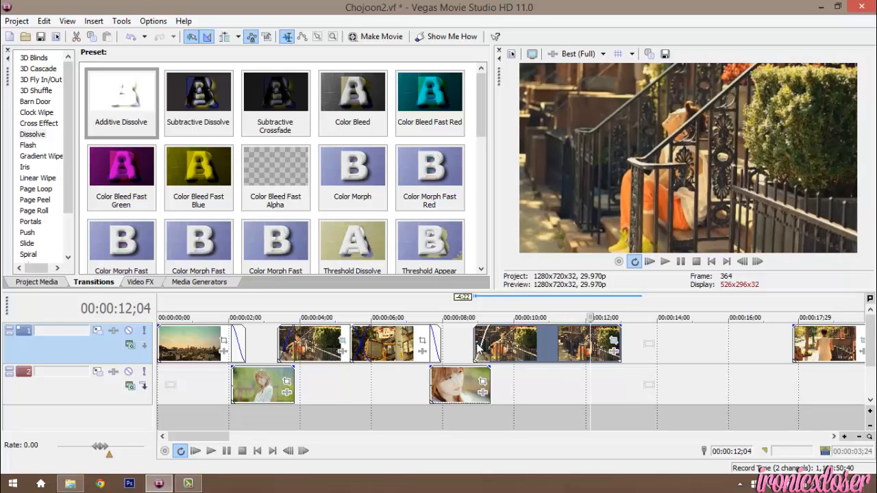
# Step: Move the first remaining Apink clip 13;22 earlier beneath the long staircase clip's end, and give the staircase clip a fade-out
pyautogui.scroll(-4, 478, 348)
pyautogui.click(634, 391)
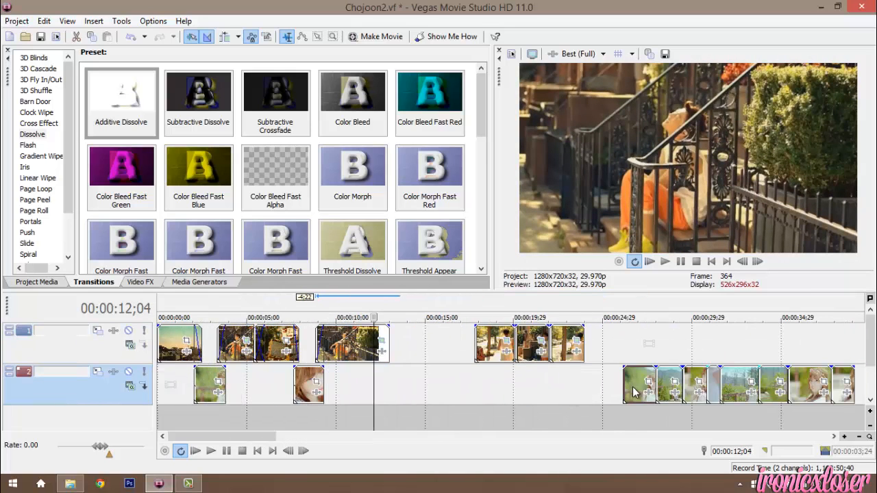
pyautogui.click(626, 387)
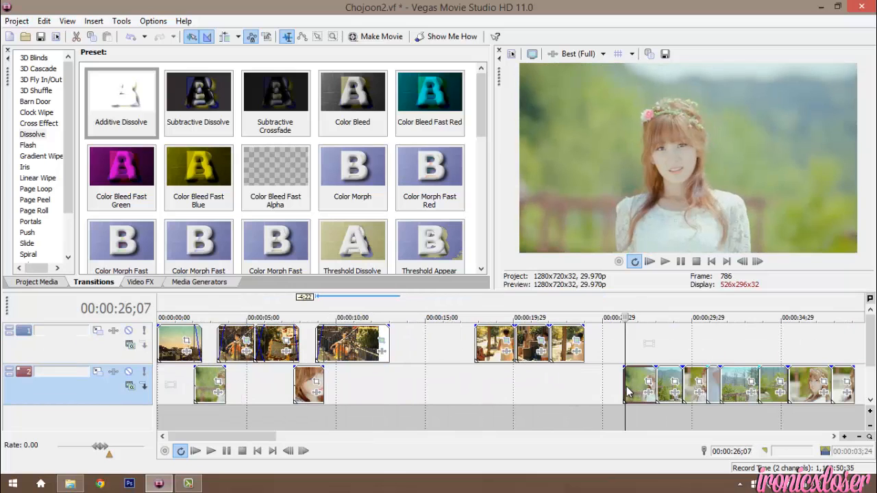
pyautogui.press('space')
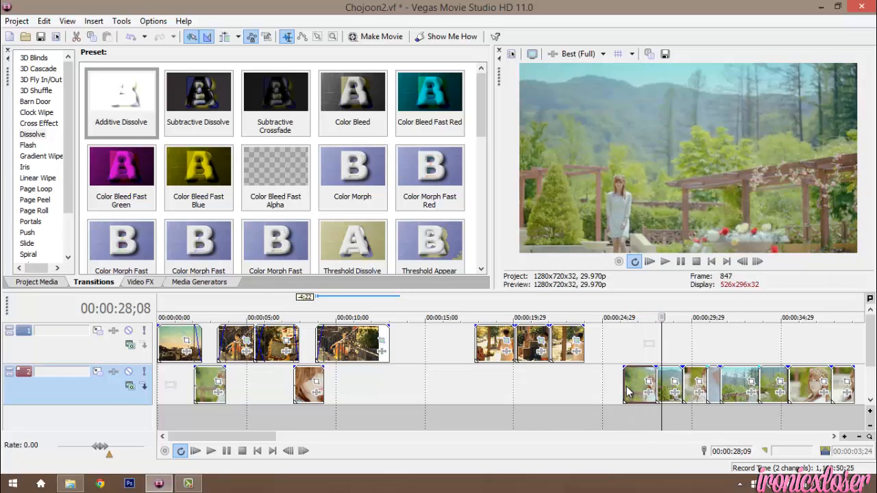
pyautogui.press('space')
pyautogui.moveTo(627, 386); pyautogui.dragTo(386, 403)
pyautogui.moveTo(389, 324); pyautogui.dragTo(385, 357)
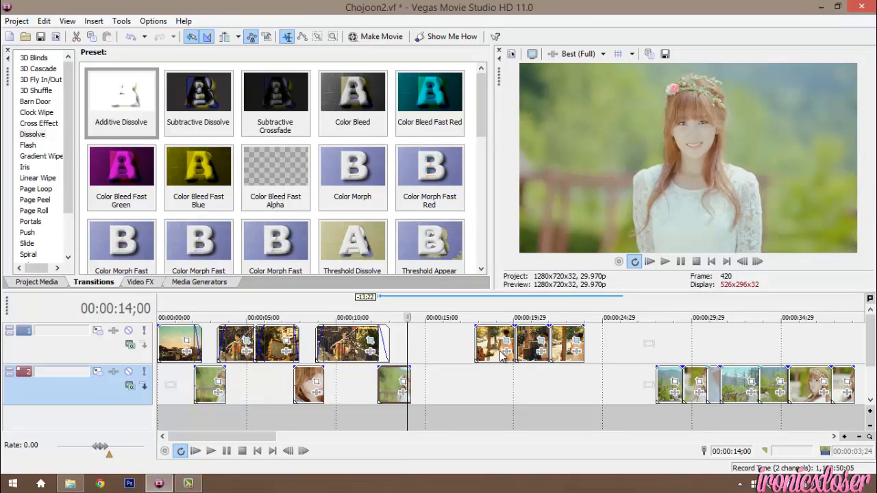
# Step: Move the clip of the man walking away to 00:00:13;21, overlapping the third Apink clip's end, and give it a fade-in
pyautogui.moveTo(501, 353); pyautogui.dragTo(431, 349)
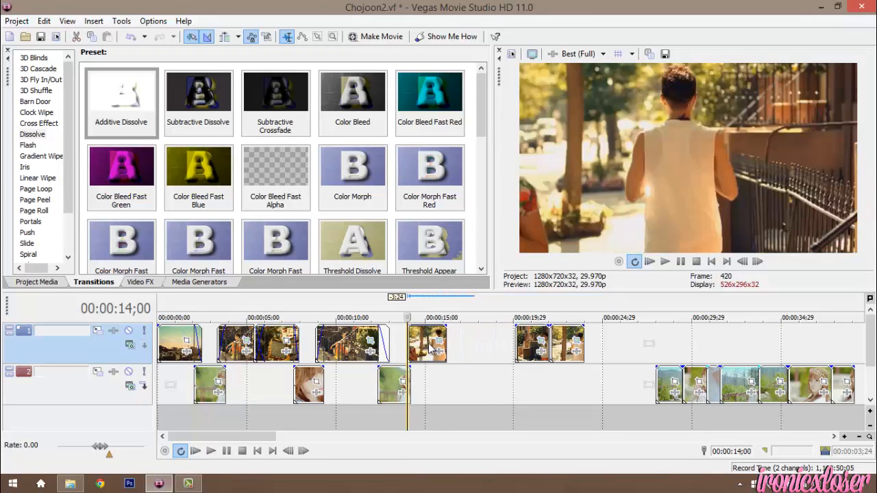
pyautogui.scroll(4, 431, 349)
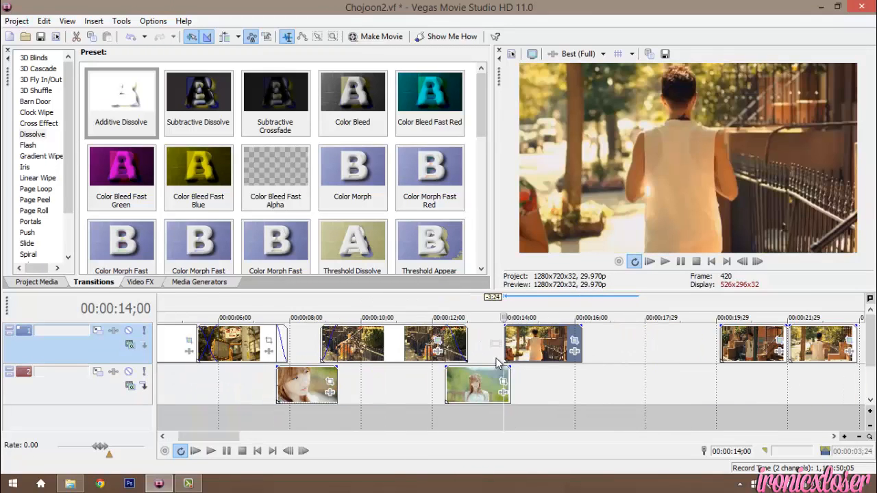
pyautogui.click(538, 353)
pyautogui.moveTo(538, 353); pyautogui.dragTo(533, 353)
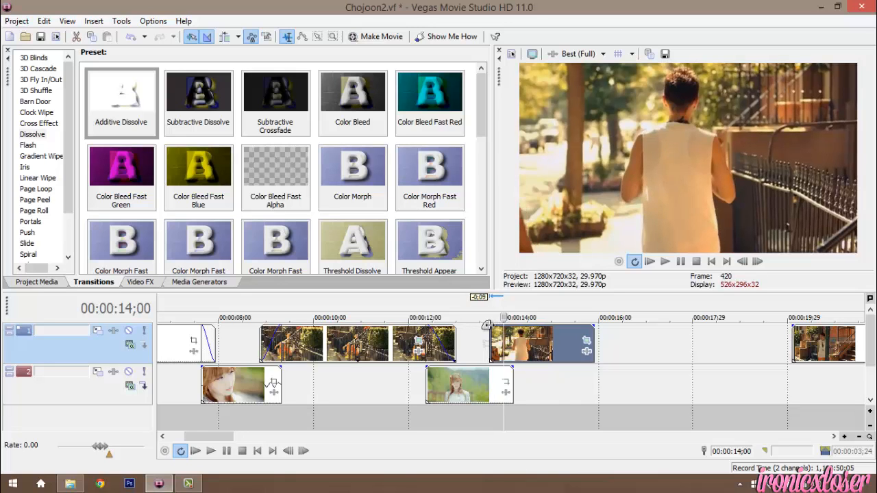
pyautogui.moveTo(486, 325); pyautogui.dragTo(506, 328)
# Step: Examine the walking clip frame by frame from its fade-in at 00:00:13;21 to its last frames
pyautogui.click(489, 342)
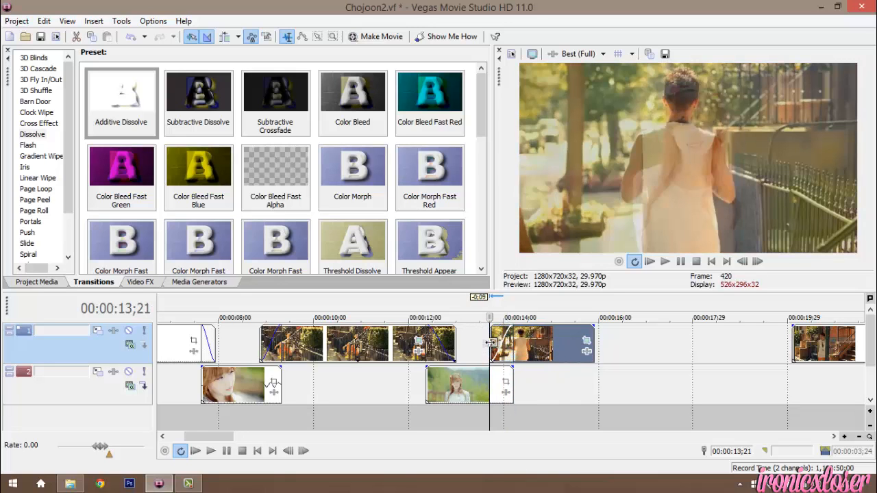
pyautogui.press('Right')
pyautogui.press('Right')
pyautogui.press('Right')
pyautogui.press('Right')
pyautogui.press('Right')
pyautogui.press('Right')
pyautogui.press('Right')
pyautogui.press('Right')
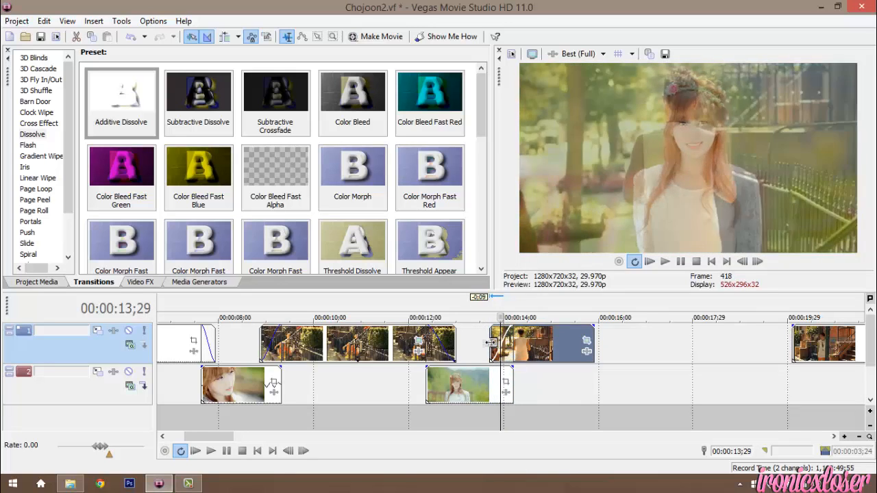
pyautogui.press('Right')
pyautogui.press('Right')
pyautogui.press('Right')
pyautogui.press('Right')
pyautogui.press('Right')
pyautogui.press('Right')
pyautogui.press('Right')
pyautogui.press('Right')
pyautogui.press('Right')
pyautogui.press('Right')
pyautogui.press('Right')
pyautogui.press('Right')
pyautogui.press('Right')
pyautogui.press('Right')
pyautogui.press('Right')
pyautogui.press('Right')
pyautogui.press('Right')
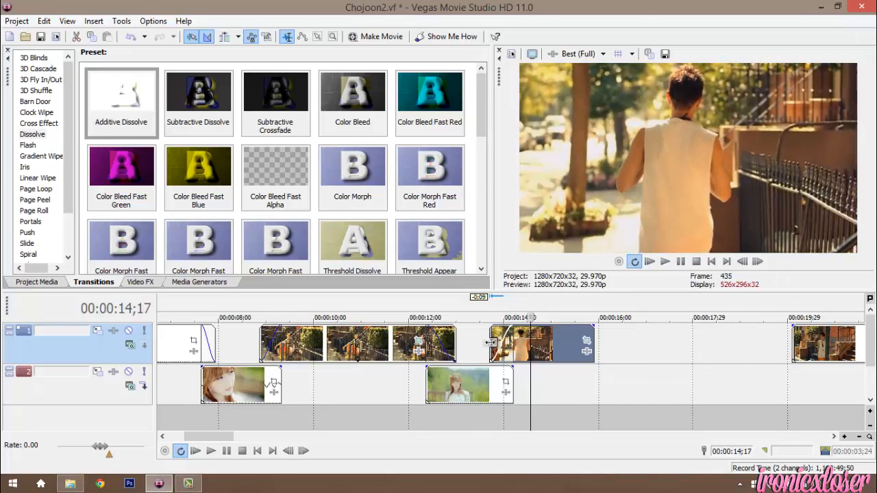
pyautogui.press('Right')
pyautogui.press('Right')
pyautogui.press('Right')
pyautogui.press('Right')
pyautogui.press('Right')
pyautogui.press('Right')
pyautogui.press('Right')
pyautogui.press('Right')
pyautogui.press('Right')
pyautogui.press('Right')
pyautogui.press('Right')
pyautogui.press('Right')
pyautogui.press('Right')
pyautogui.press('Right')
pyautogui.press('Right')
pyautogui.press('Right')
pyautogui.press('Right')
pyautogui.press('Right')
pyautogui.press('Right')
pyautogui.press('Right')
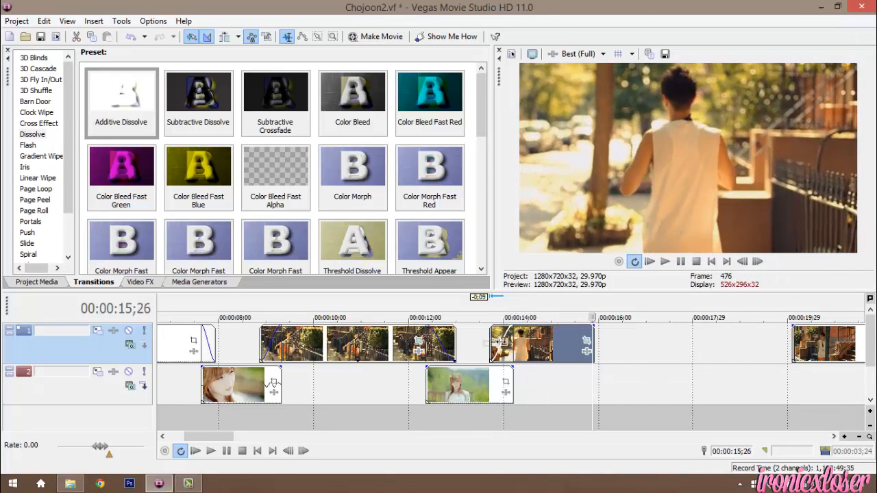
# Step: Move the smiling close-up Apink clip beneath the walking clip's end, lengthen it by 0;13, and give the walking clip a fade-out
pyautogui.scroll(-3, 548, 370)
pyautogui.click(654, 387)
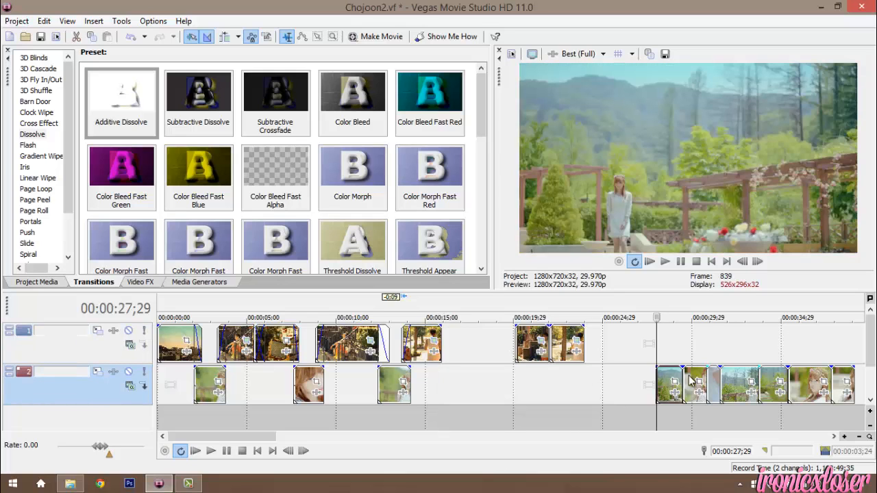
pyautogui.click(683, 375)
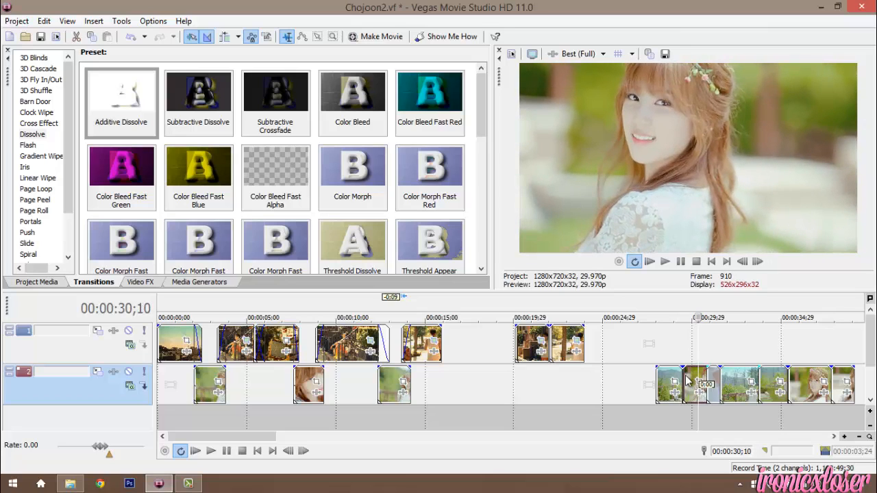
pyautogui.moveTo(698, 382); pyautogui.dragTo(433, 382)
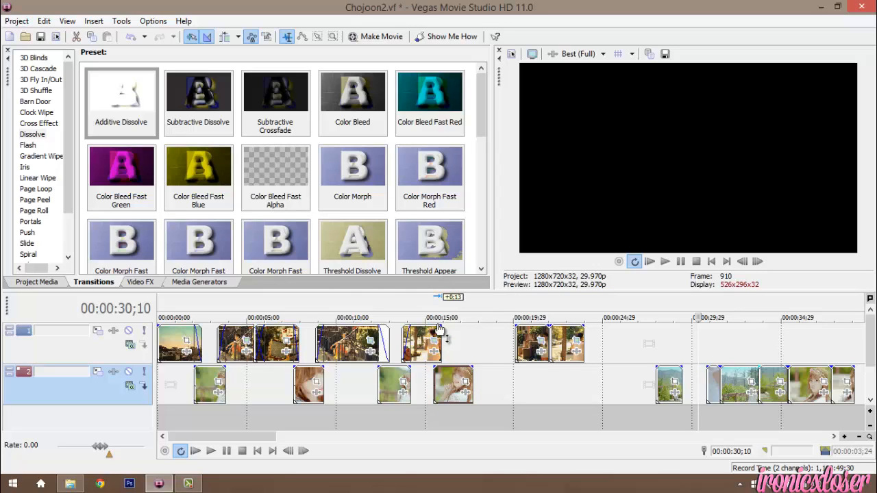
pyautogui.scroll(3, 449, 353)
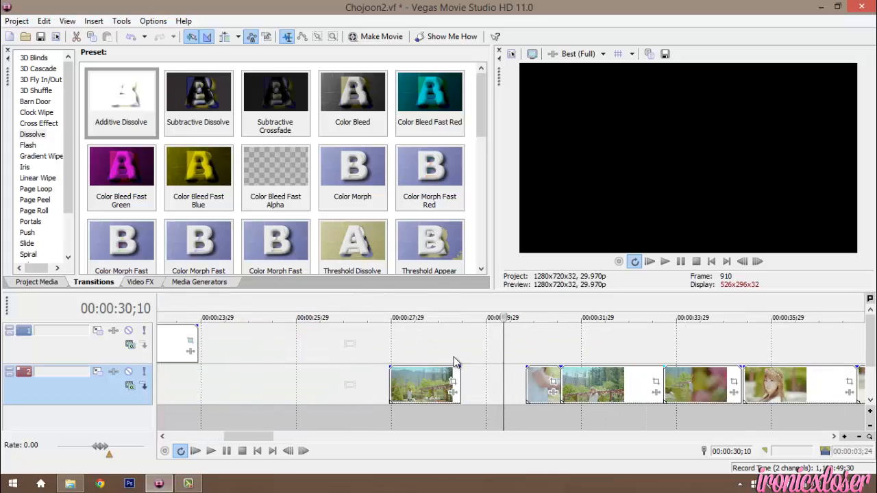
# Step: Move the raised-arm clip earlier to overlap the smiling Apink clip's end, lengthen it by 0;14, give it a fade-in and play the sequence
pyautogui.scroll(-3, 454, 362)
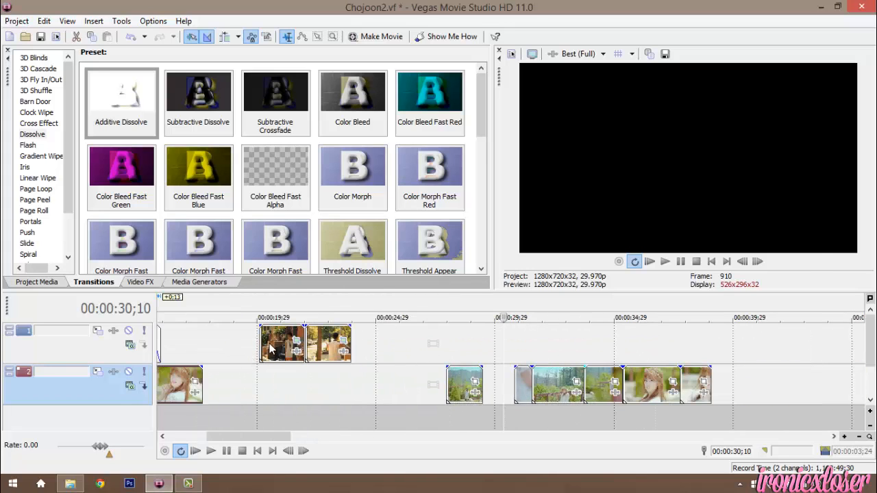
pyautogui.moveTo(270, 348); pyautogui.dragTo(246, 335)
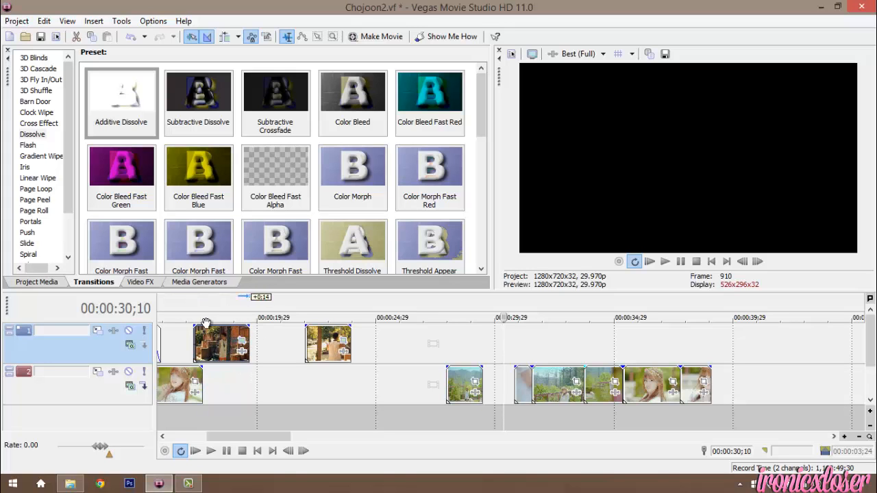
pyautogui.moveTo(195, 327); pyautogui.dragTo(200, 340)
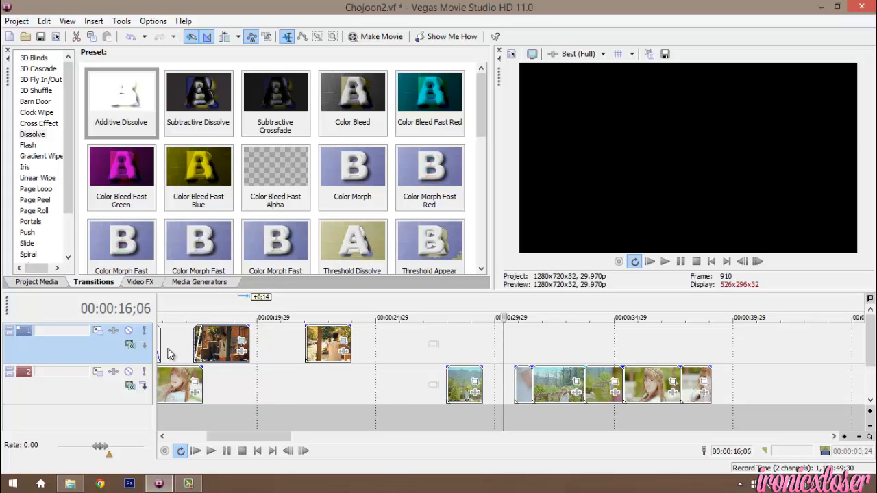
pyautogui.scroll(3, 169, 354)
pyautogui.click(454, 351)
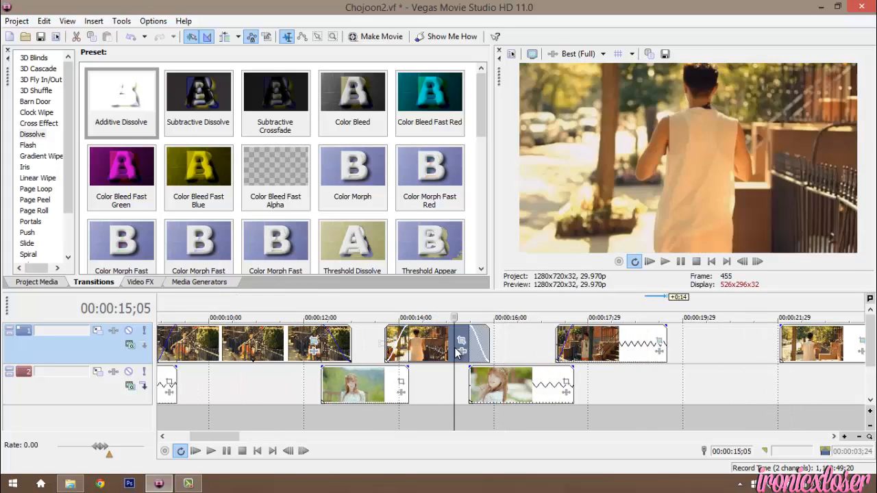
pyautogui.press('space')
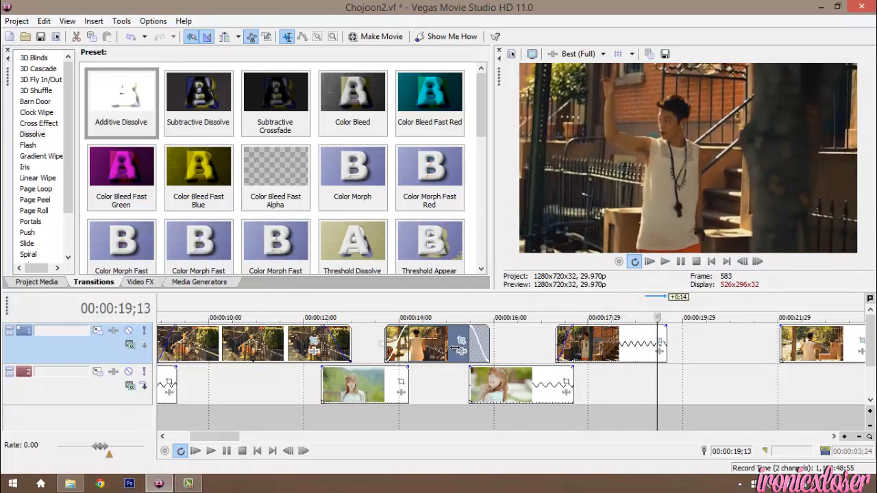
# Step: Examine the remaining Apink clips on track 2 frame by frame, starting from the hands-on-railing clip at 00:00:30;27
pyautogui.scroll(-3, 495, 344)
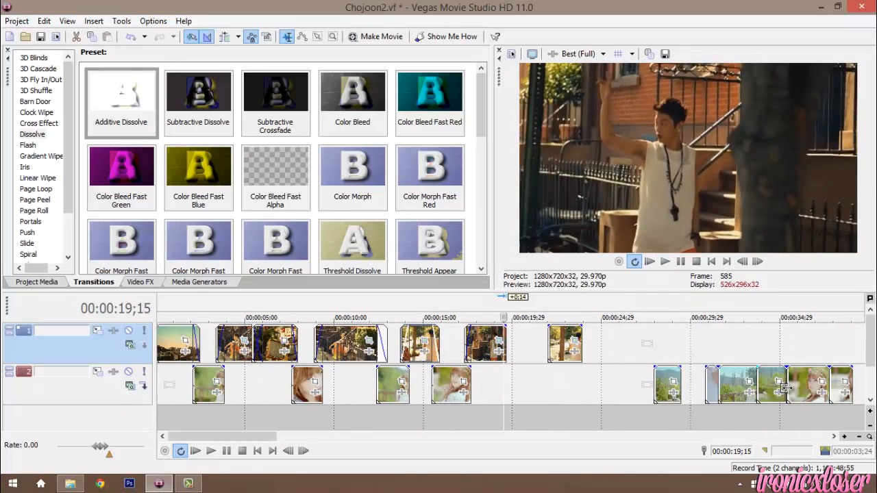
pyautogui.click(728, 385)
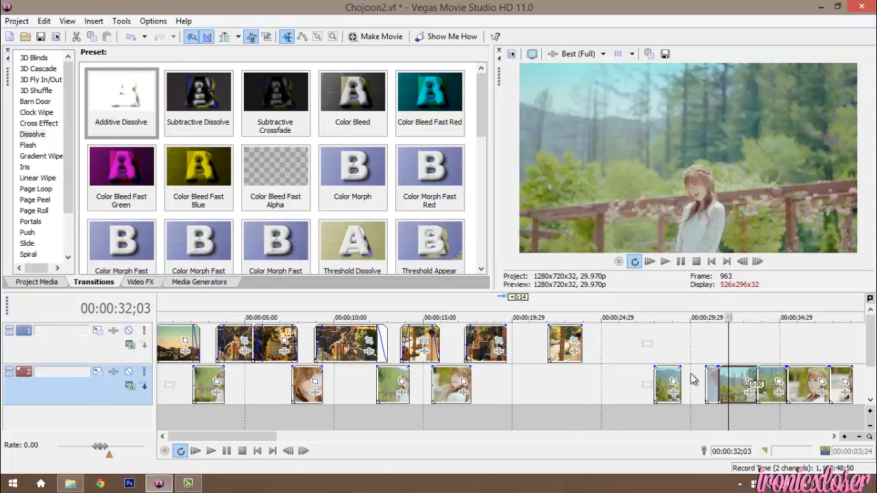
pyautogui.click(708, 379)
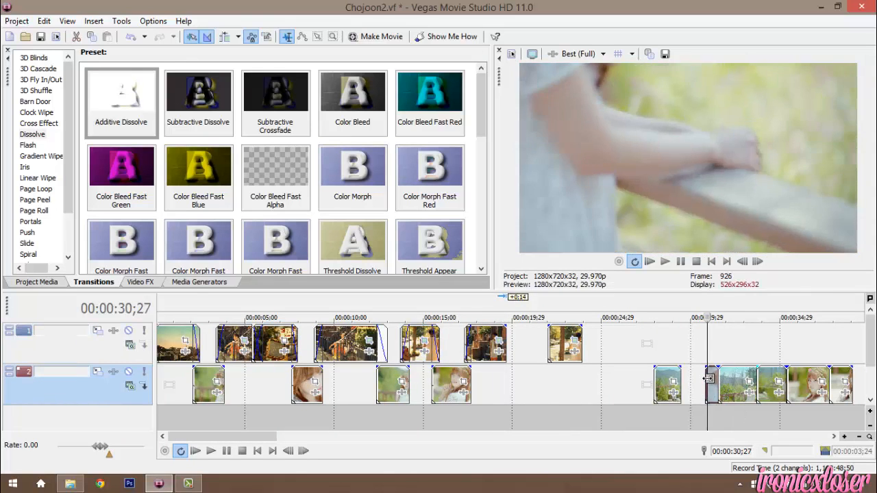
pyautogui.press('Right')
pyautogui.press('Right')
pyautogui.press('Right')
pyautogui.press('Right')
pyautogui.press('Right')
pyautogui.press('Right')
pyautogui.press('Right')
pyautogui.press('Right')
pyautogui.press('Right')
pyautogui.press('Right')
pyautogui.press('Right')
pyautogui.press('Right')
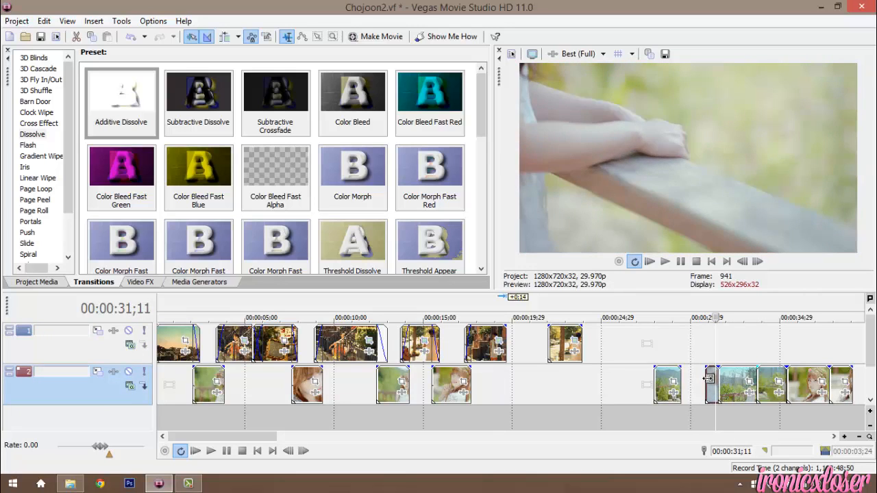
pyautogui.press('Right')
pyautogui.press('Right')
pyautogui.press('Right')
pyautogui.press('Right')
pyautogui.press('Right')
pyautogui.press('Right')
pyautogui.press('Right')
pyautogui.press('Right')
pyautogui.press('Right')
pyautogui.press('Right')
pyautogui.press('Right')
pyautogui.press('Right')
pyautogui.press('Right')
pyautogui.press('Right')
pyautogui.press('Right')
pyautogui.press('Right')
pyautogui.press('Right')
pyautogui.press('Right')
pyautogui.press('Right')
pyautogui.press('Right')
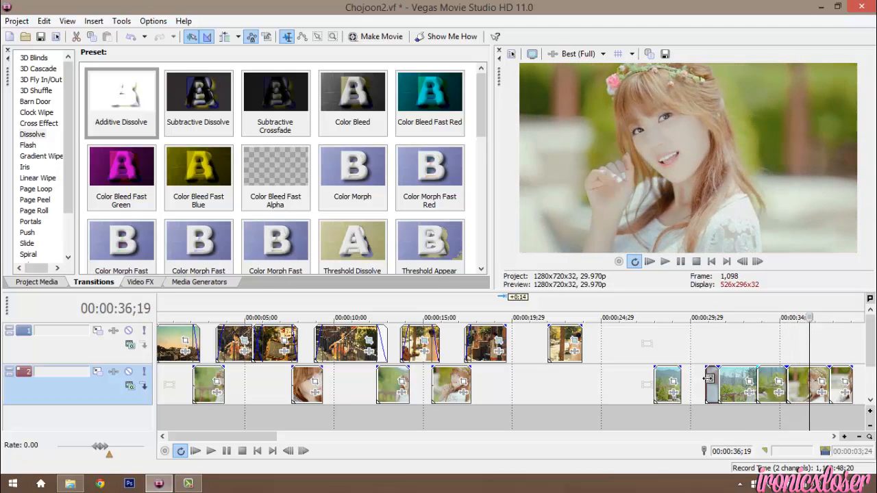
# Step: Move the longer flower-crown Apink clip 16;03 earlier beneath the raised-arm clip's end, fade that clip out and play the overlap
pyautogui.moveTo(805, 392); pyautogui.dragTo(522, 379)
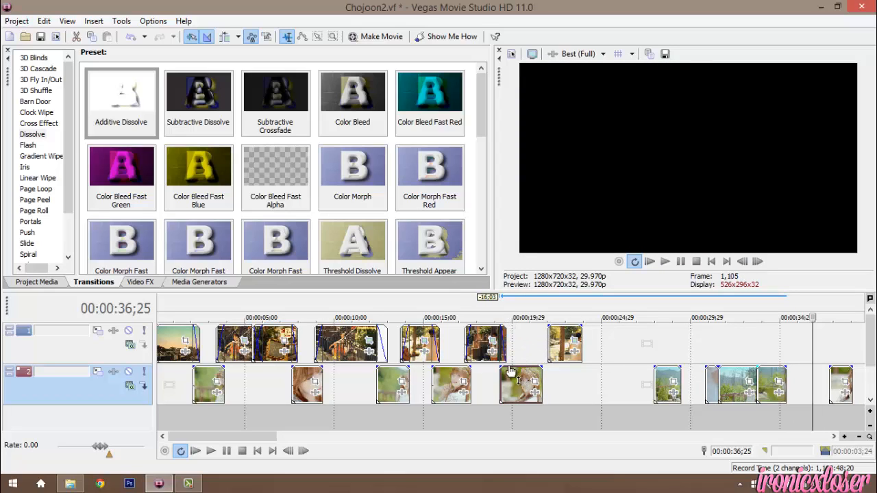
pyautogui.click(500, 350)
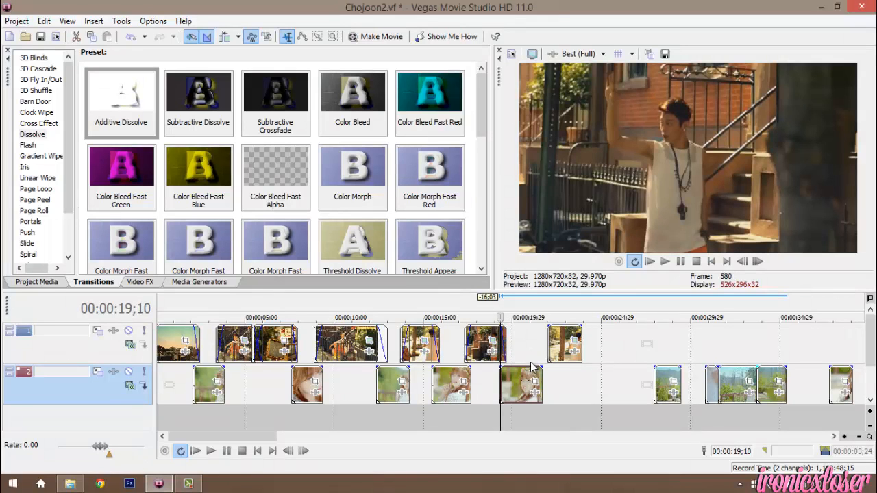
pyautogui.press('space')
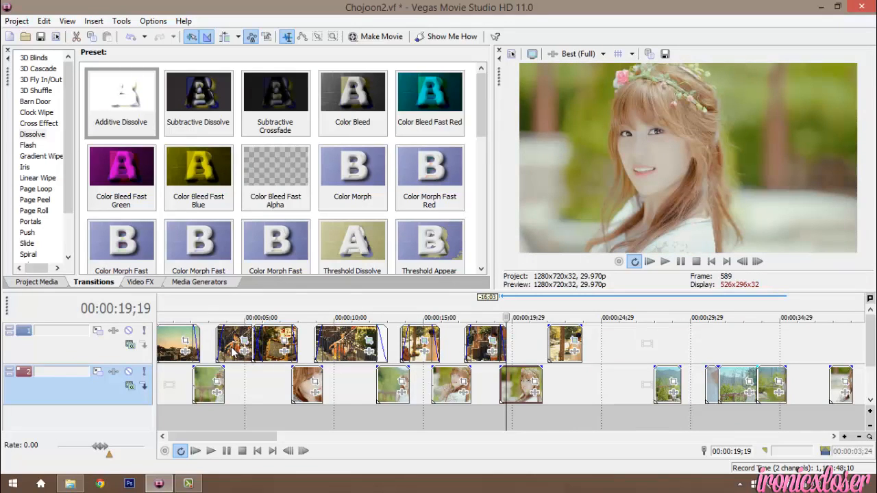
# Step: Move the last clip of the man on track 1 0;22 earlier over the Apink clip's end, and give it a fade-in
pyautogui.moveTo(566, 353); pyautogui.dragTo(545, 334)
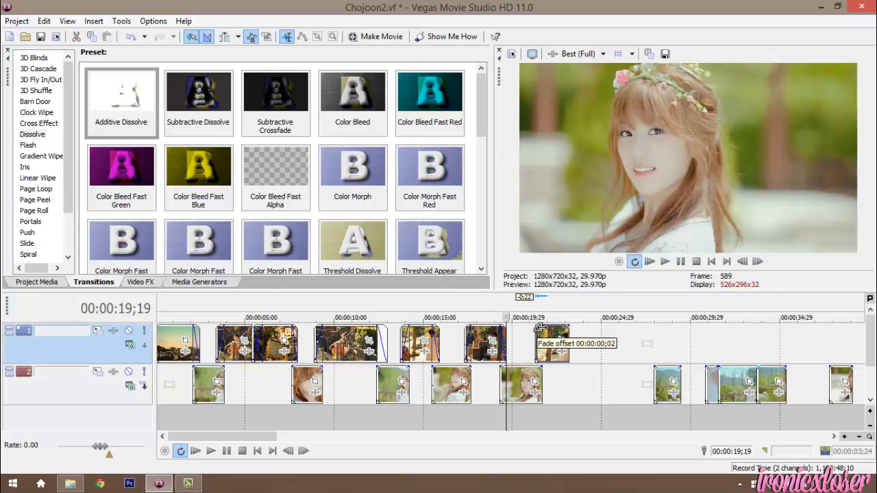
pyautogui.click(537, 343)
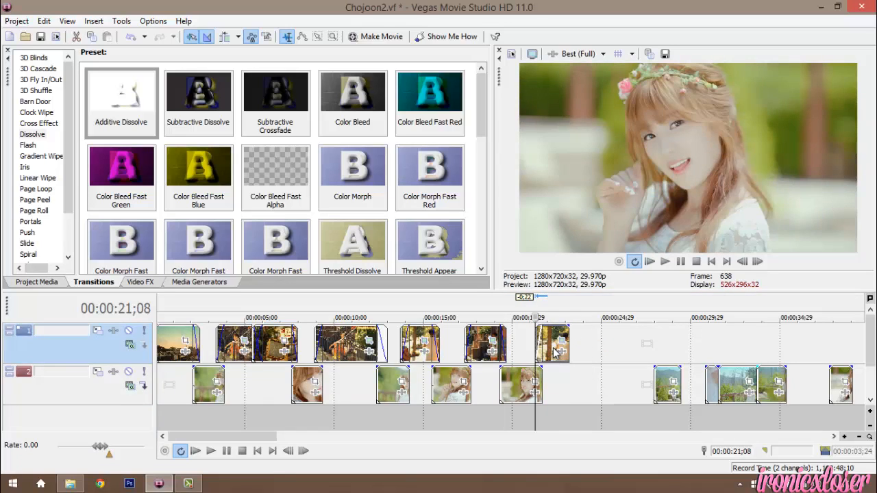
# Step: Examine the last clip of the man frame by frame from its fade-in at 00:00:21;08 to its end
pyautogui.press('Right')
pyautogui.press('Right')
pyautogui.press('Right')
pyautogui.press('Right')
pyautogui.press('Right')
pyautogui.press('Right')
pyautogui.press('Right')
pyautogui.press('Right')
pyautogui.press('Right')
pyautogui.press('Right')
pyautogui.press('Right')
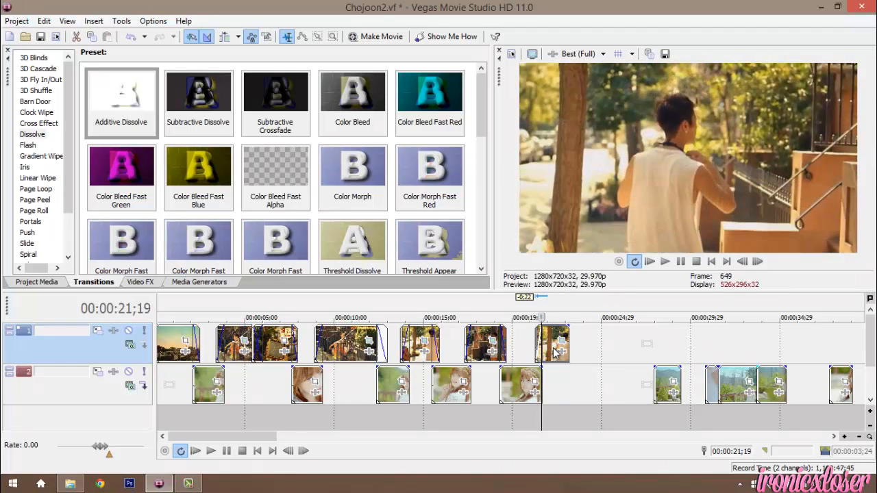
pyautogui.press('Right')
pyautogui.press('Right')
pyautogui.press('Right')
pyautogui.press('Right')
pyautogui.press('Right')
pyautogui.press('Right')
pyautogui.press('Right')
pyautogui.press('Right')
pyautogui.press('Right')
pyautogui.press('Right')
pyautogui.press('Right')
pyautogui.press('Right')
pyautogui.press('Right')
pyautogui.press('Right')
pyautogui.press('Right')
pyautogui.press('Right')
pyautogui.press('Right')
pyautogui.press('Right')
pyautogui.press('Right')
pyautogui.press('Right')
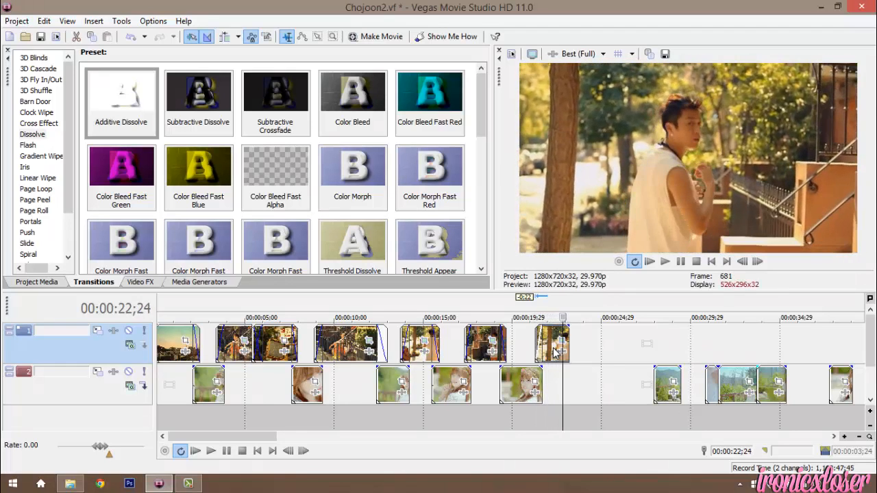
pyautogui.press('Right')
pyautogui.press('Right')
pyautogui.press('Right')
pyautogui.press('Right')
pyautogui.press('Right')
pyautogui.press('Right')
pyautogui.press('Right')
pyautogui.press('Right')
pyautogui.press('Right')
pyautogui.press('Right')
pyautogui.press('Right')
pyautogui.press('Right')
pyautogui.press('Right')
pyautogui.press('Right')
pyautogui.press('Right')
pyautogui.press('Right')
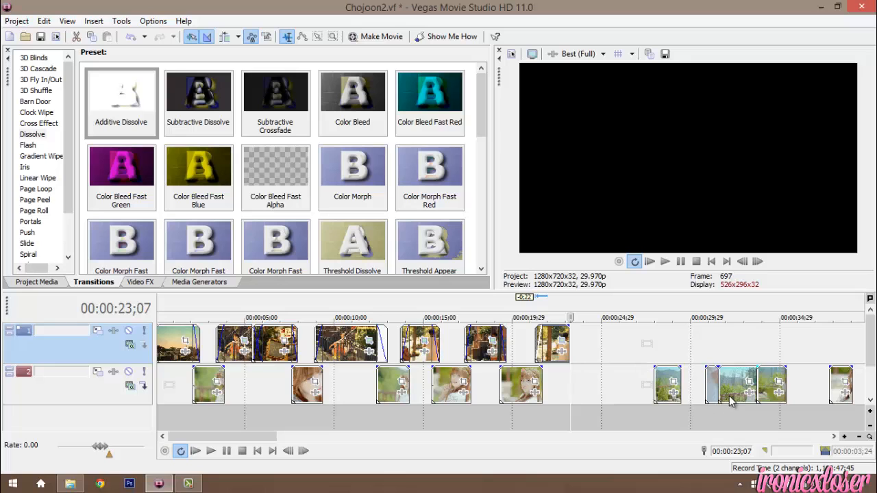
# Step: Locate the Apink clip with clasped hands among the remaining ones and move it 14;18 earlier, near the end of the man's last clip
pyautogui.click(728, 396)
pyautogui.click(766, 392)
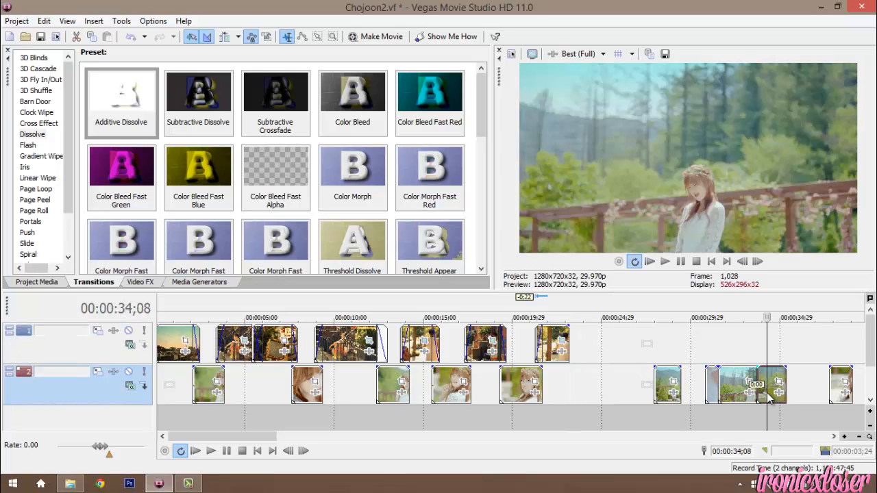
pyautogui.click(825, 391)
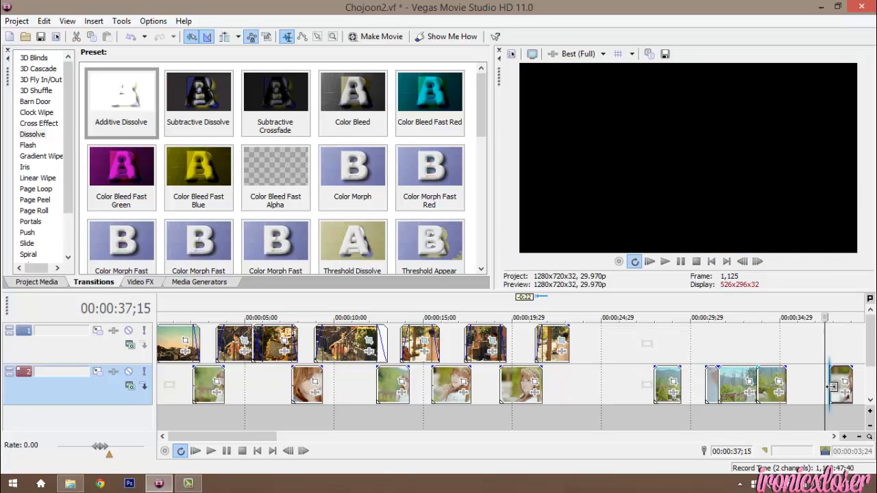
pyautogui.click(831, 390)
pyautogui.press('Right')
pyautogui.press('Right')
pyautogui.press('Right')
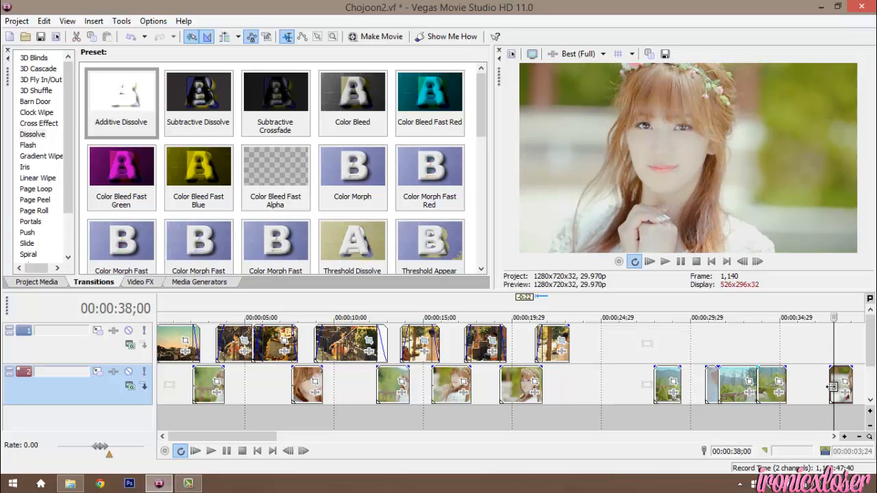
pyautogui.moveTo(838, 377); pyautogui.dragTo(573, 376)
# Step: Stretch the man's last clip by 0;07 and another 0;05 over the clasped-hands clip, stretch that one by 0;13, and fade the man's clip out
pyautogui.scroll(1, 573, 376)
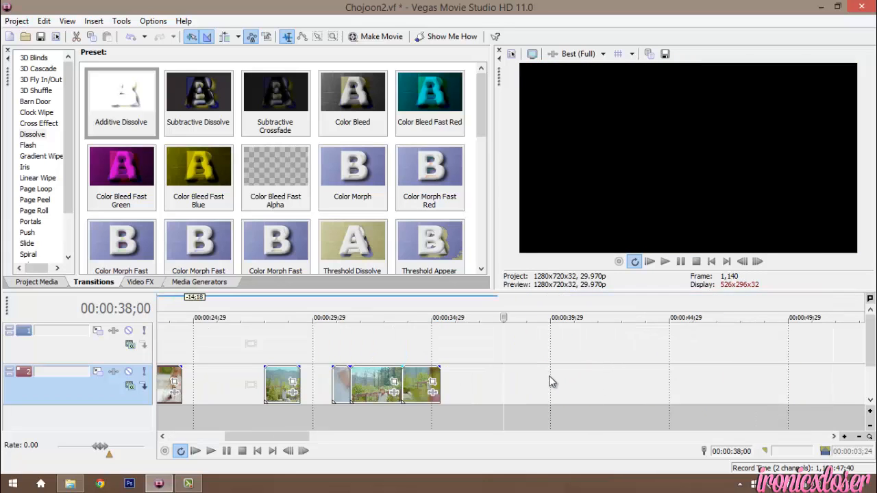
pyautogui.scroll(-3, 387, 378)
pyautogui.click(365, 374)
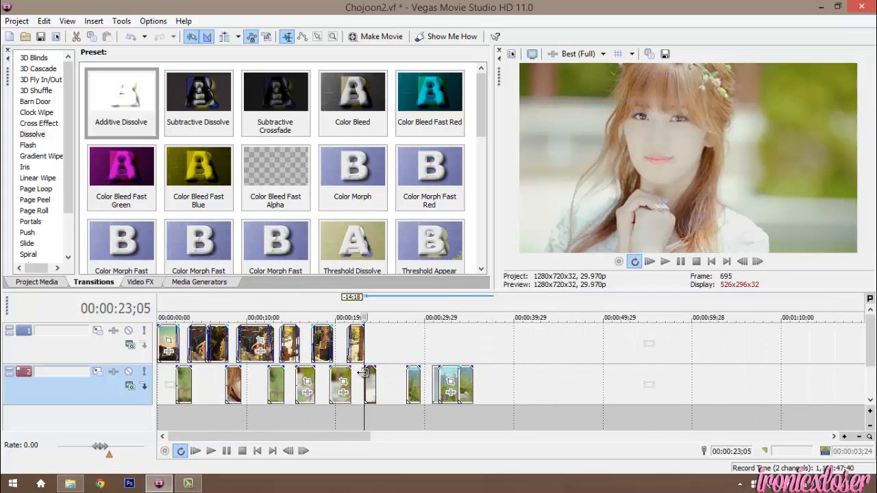
pyautogui.scroll(4, 500, 381)
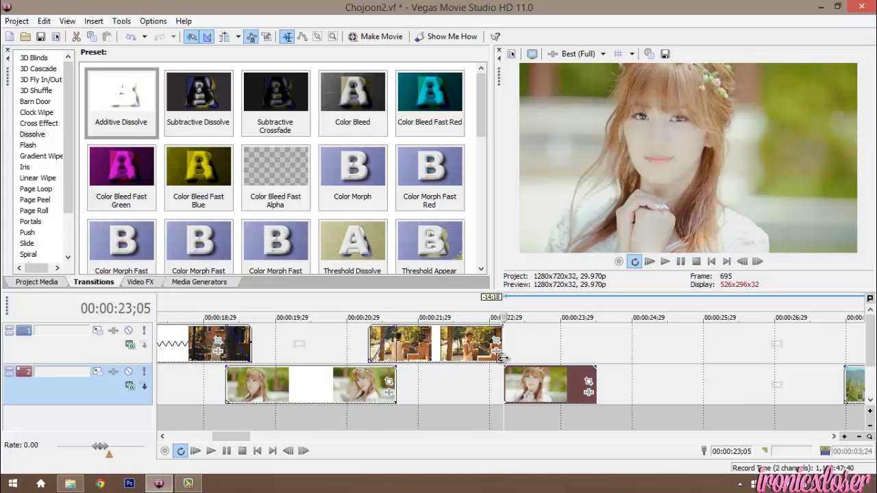
pyautogui.moveTo(498, 356); pyautogui.dragTo(523, 363)
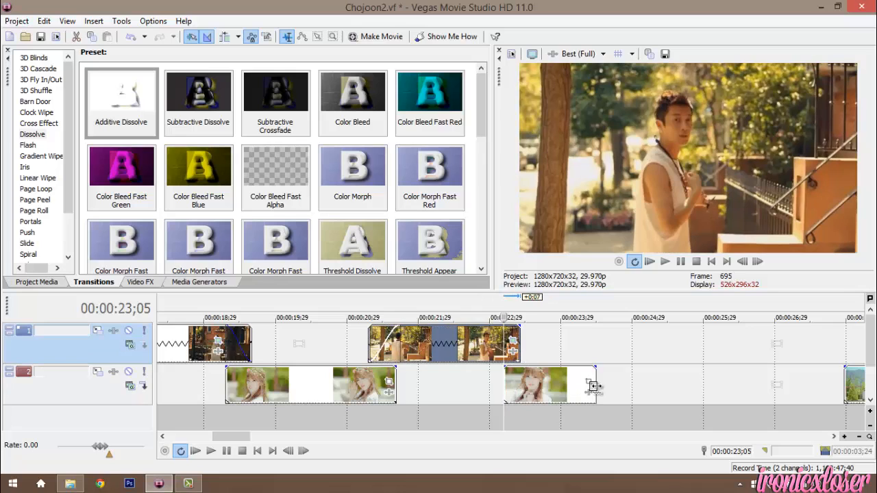
pyautogui.moveTo(593, 386); pyautogui.dragTo(623, 391)
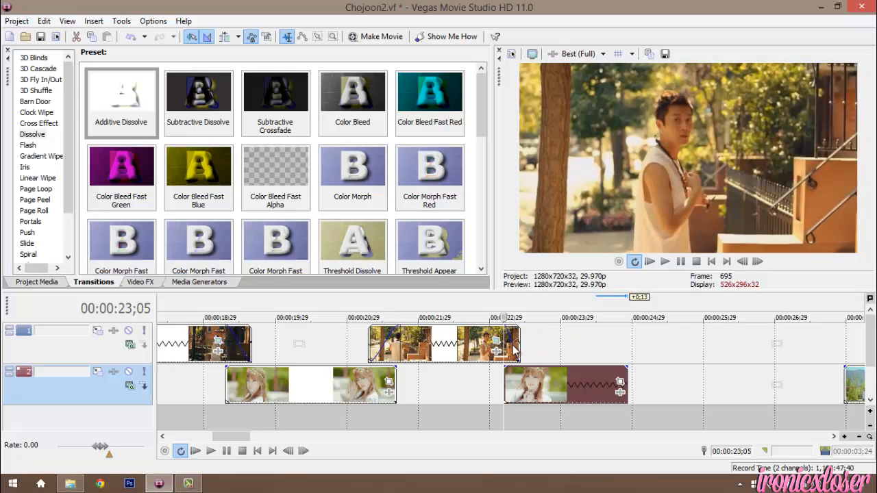
pyautogui.moveTo(519, 346); pyautogui.dragTo(504, 327)
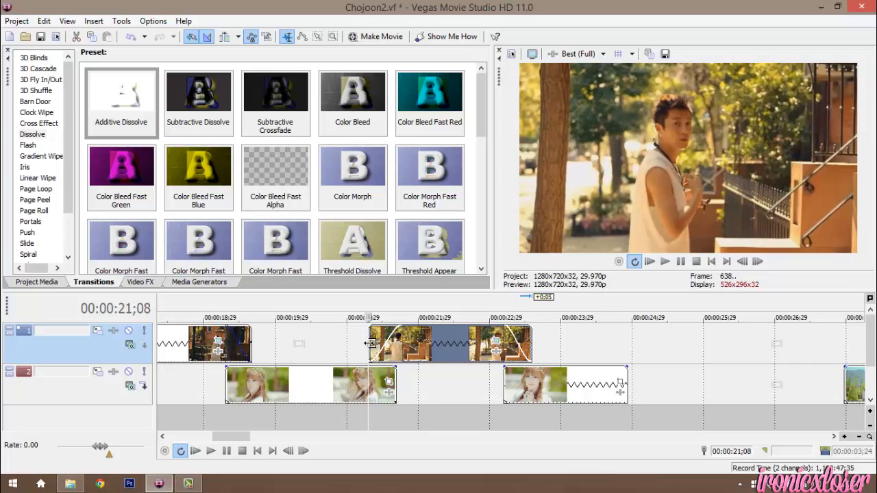
# Step: Try removing the four unused Apink clips at the end of track 2, and undo the removal
pyautogui.scroll(-6, 263, 369)
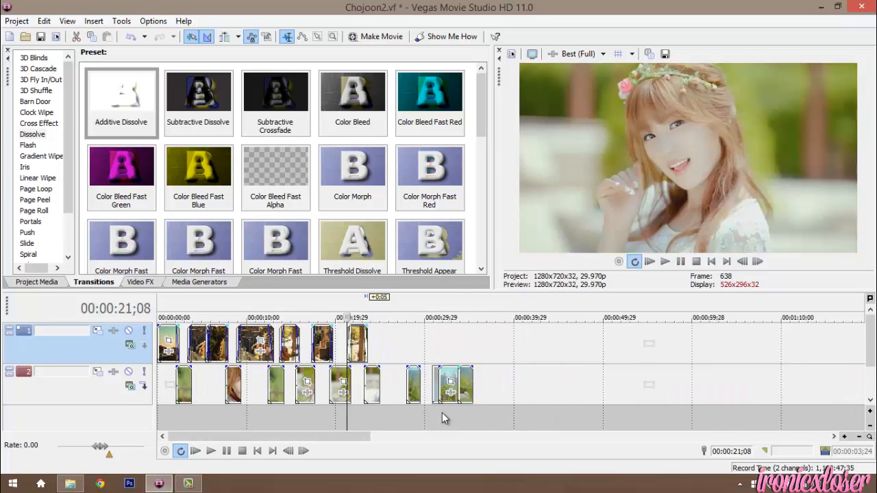
pyautogui.click(407, 390)
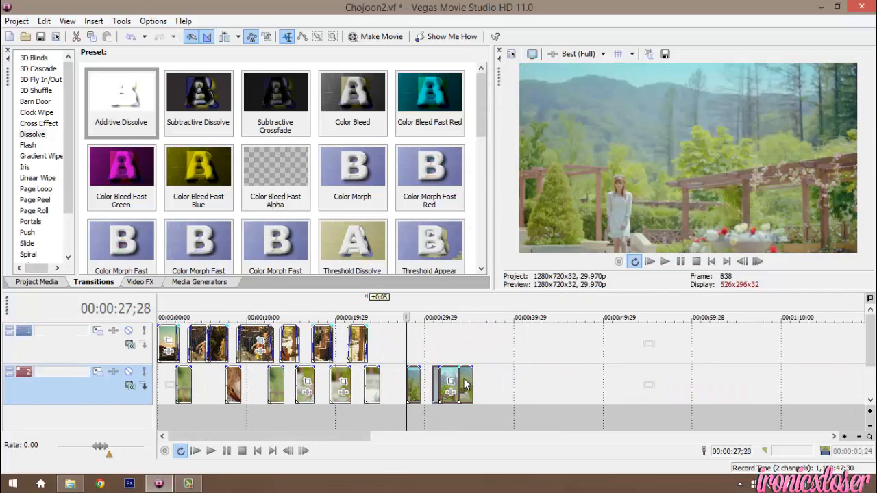
pyautogui.rightClick(462, 387)
pyautogui.click(550, 230)
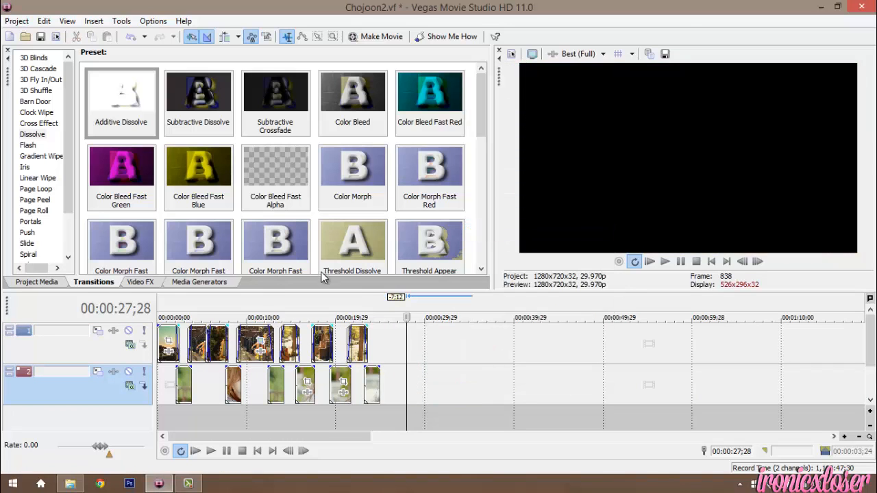
pyautogui.hotkey('ctrl', 'z')
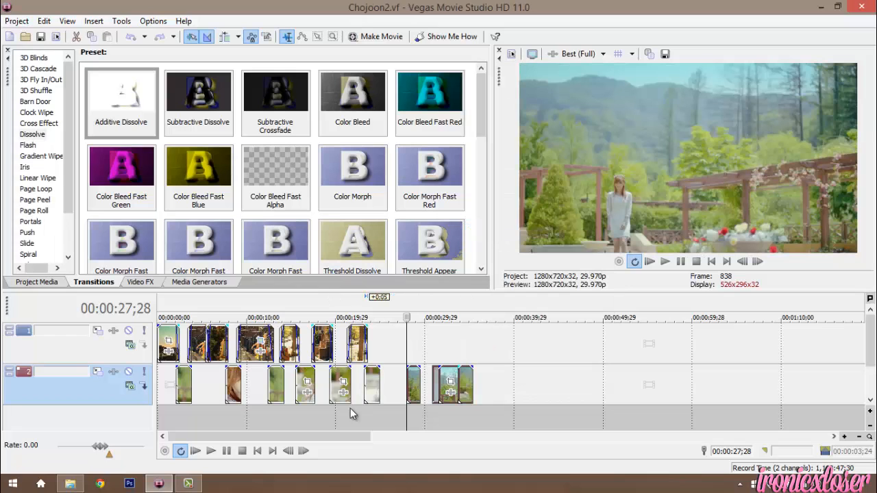
# Step: Save the project and delete the four unused Apink clips at the end of track 2
pyautogui.click(17, 20)
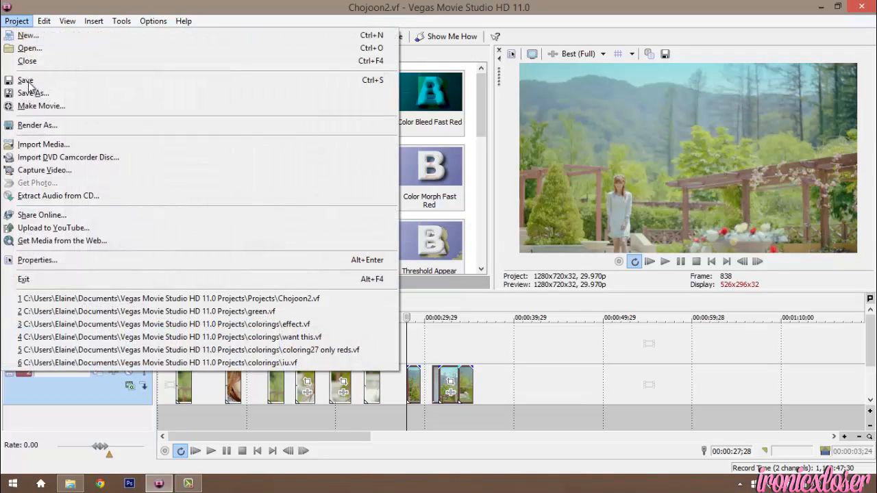
pyautogui.click(35, 80)
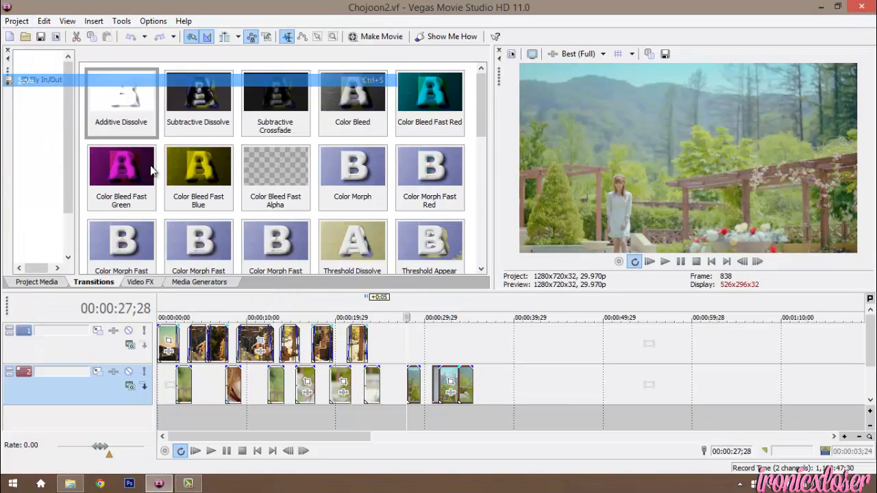
pyautogui.rightClick(466, 386)
pyautogui.click(495, 227)
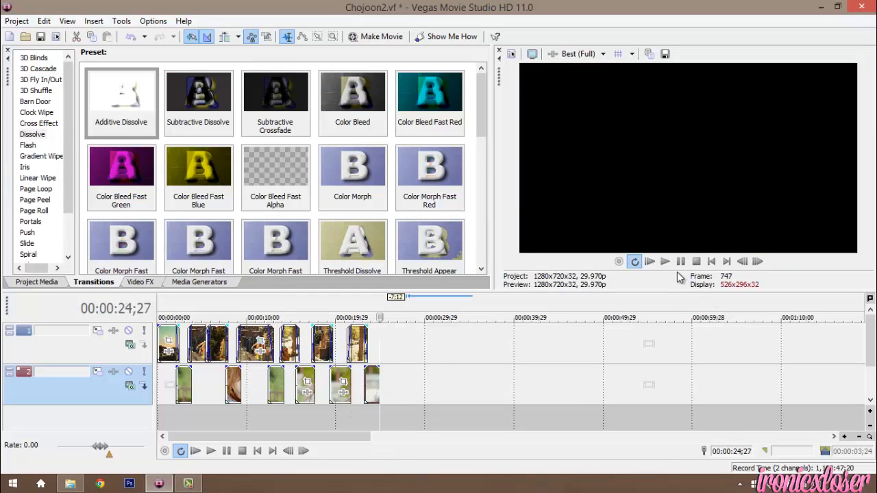
# Step: Fade in the opening skyline clip on track 1 and play the sequence from the beginning
pyautogui.click(711, 262)
pyautogui.scroll(5, 254, 332)
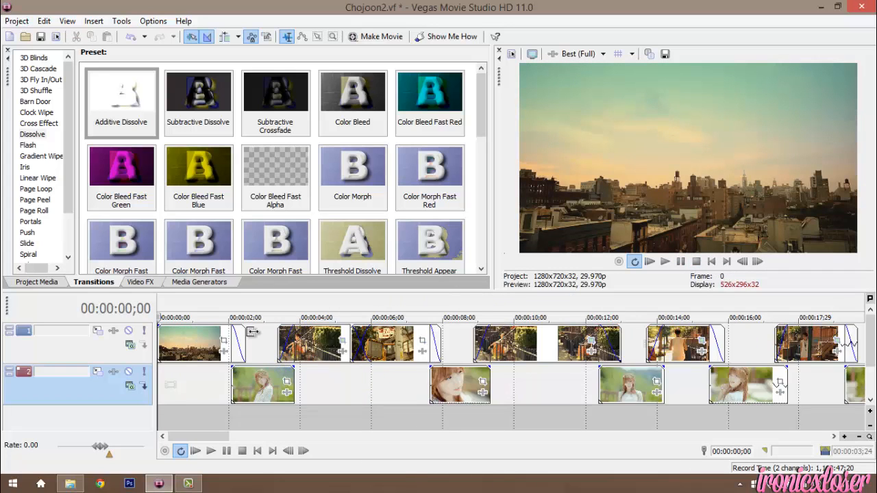
pyautogui.scroll(-1, 253, 332)
pyautogui.scroll(1, 240, 335)
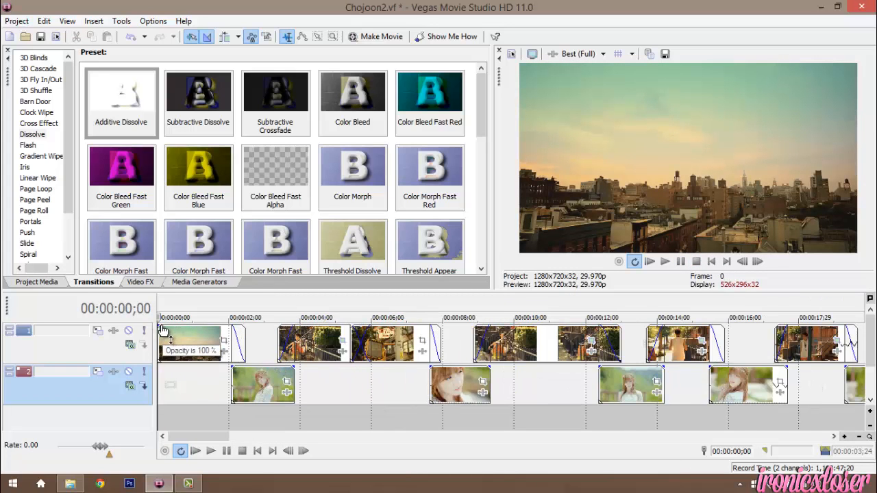
pyautogui.moveTo(158, 326)
pyautogui.mouseDown()
pyautogui.moveTo(170, 334)
pyautogui.moveTo(162, 335)
pyautogui.mouseUp()
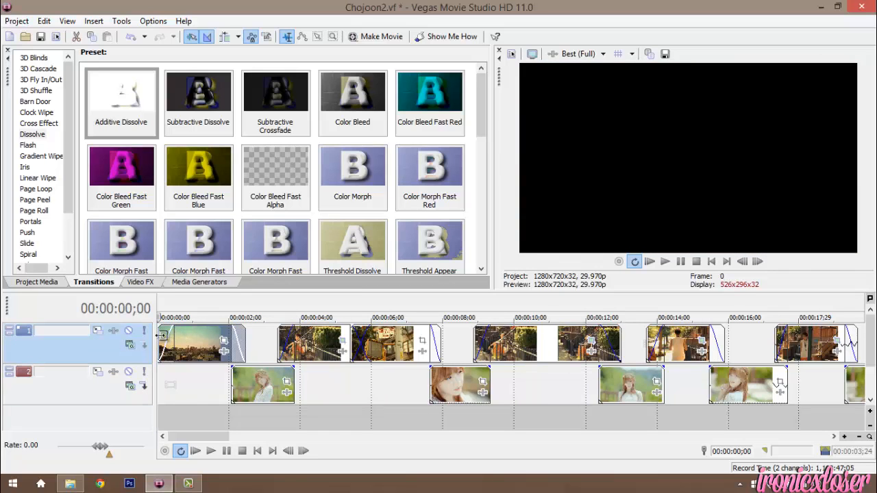
pyautogui.press('space')
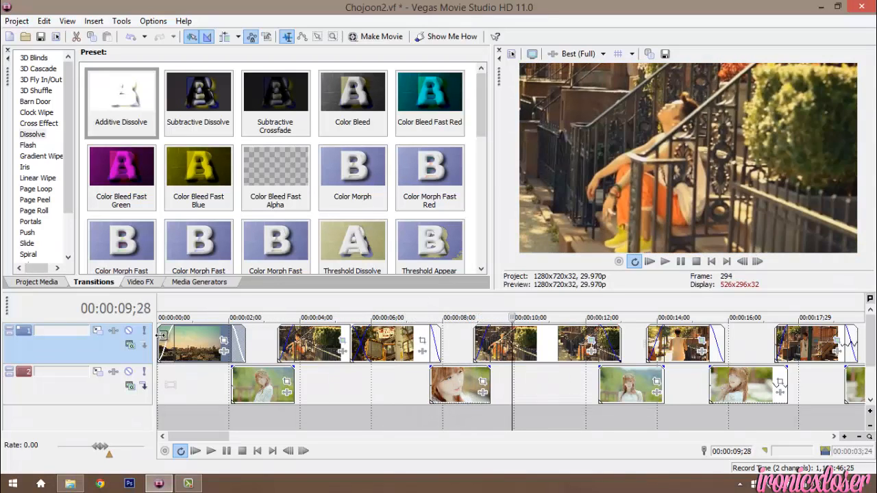
pyautogui.press('Return')
# Step: Stretch the clasped-hands clip at the end of track 2 by 0;07 and add a fade-out to it
pyautogui.scroll(-5, 138, 328)
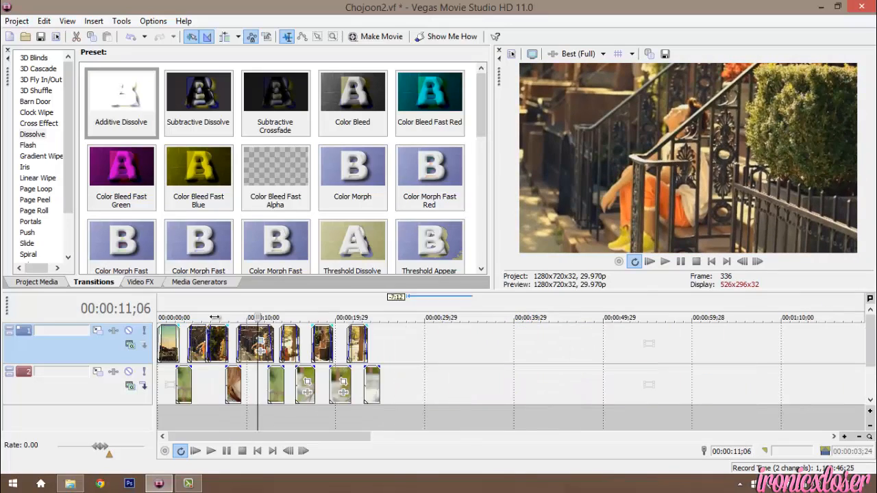
pyautogui.scroll(4, 383, 398)
pyautogui.scroll(2, 682, 413)
pyautogui.click(719, 391)
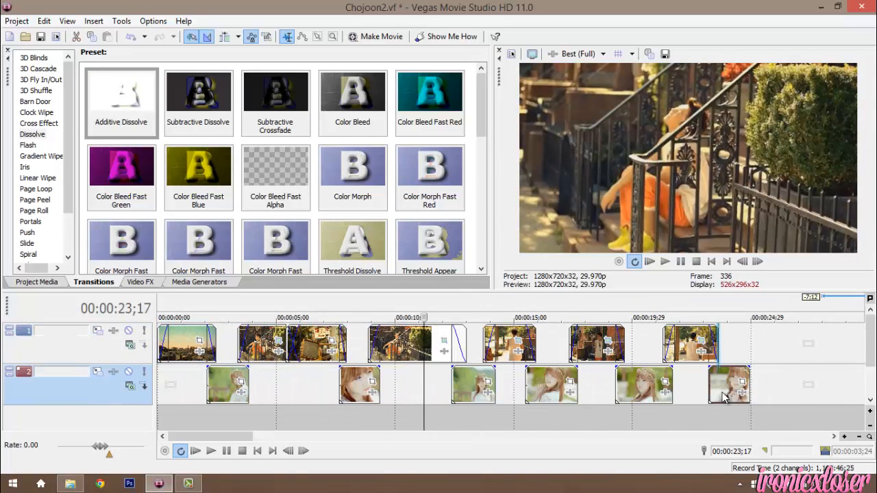
pyautogui.scroll(3, 724, 390)
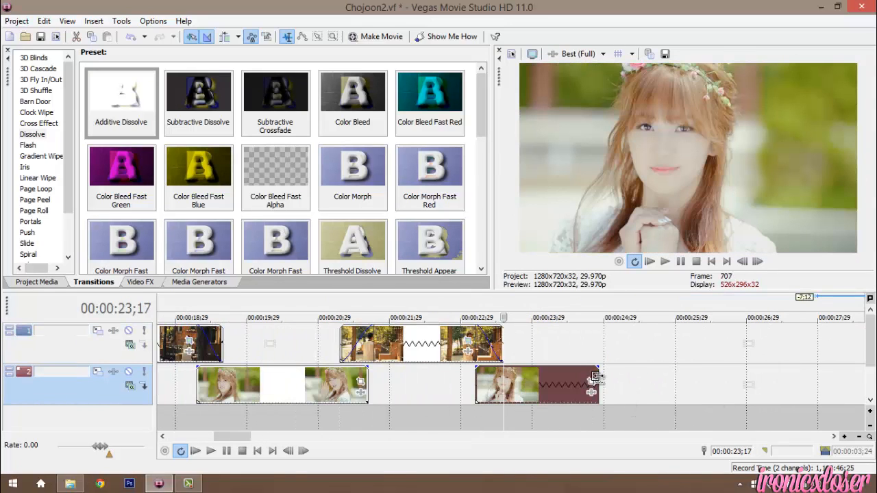
pyautogui.moveTo(595, 376); pyautogui.dragTo(617, 367)
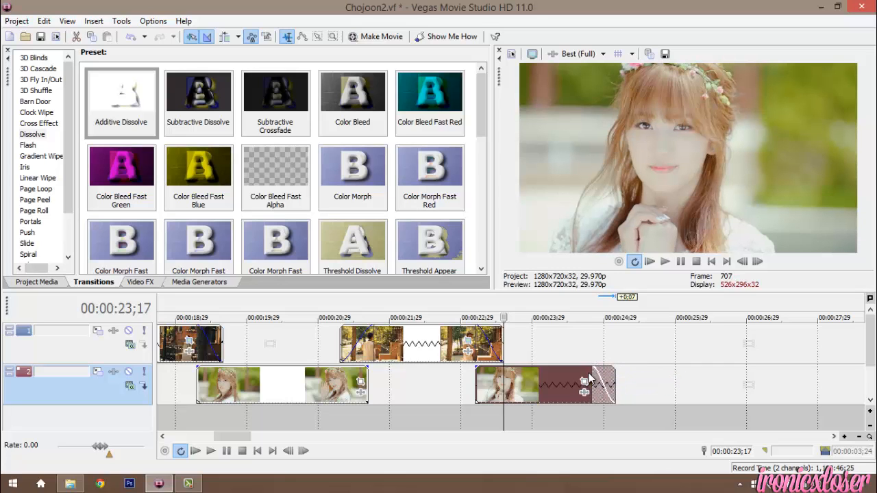
pyautogui.click(589, 378)
pyautogui.press('space')
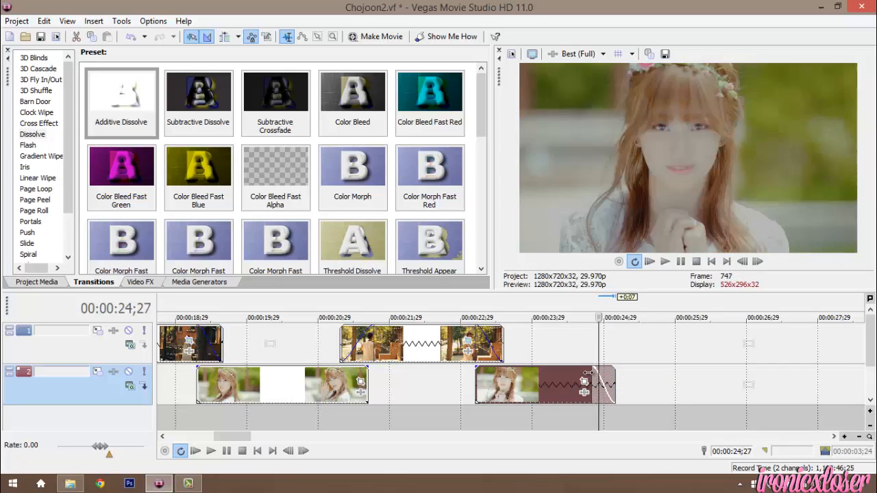
# Step: Save the project with the finished ending
pyautogui.scroll(-3, 583, 381)
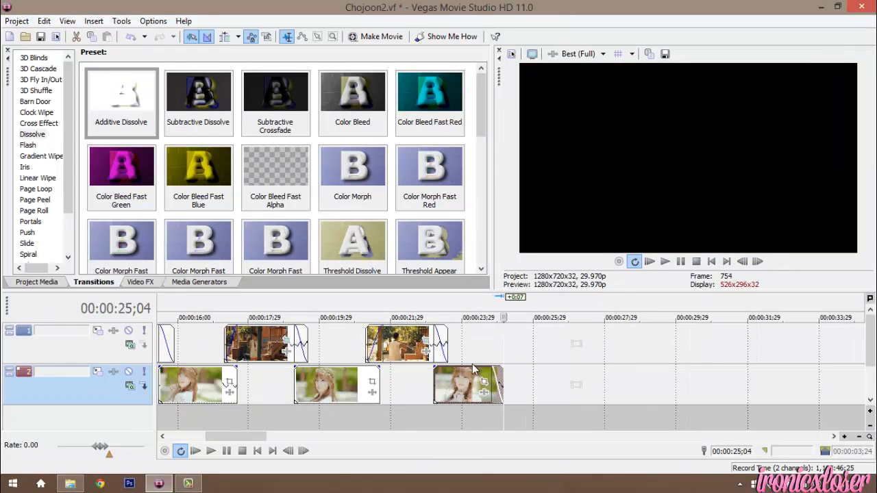
pyautogui.scroll(3, 358, 313)
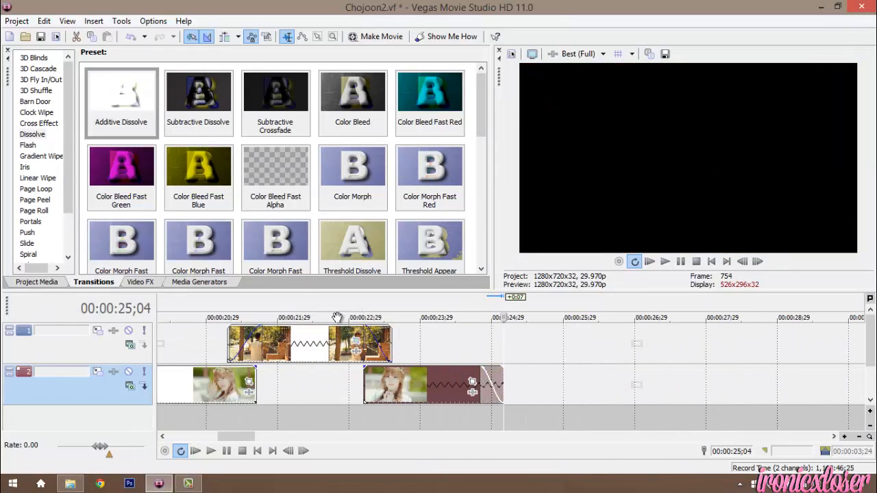
pyautogui.click(16, 20)
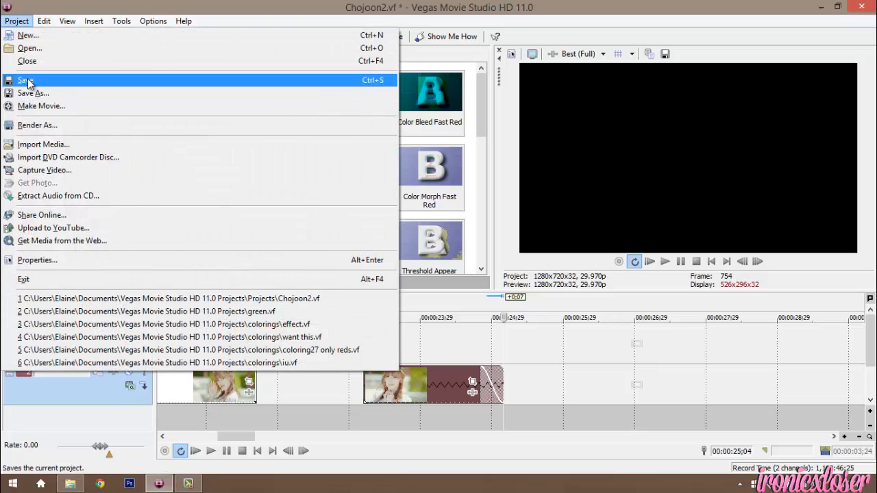
pyautogui.click(28, 82)
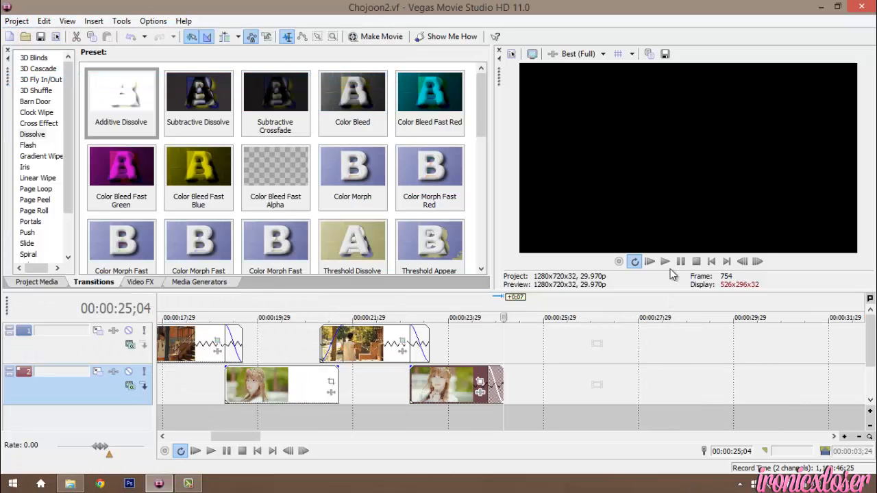
# Step: Try the b/w01 filter package as a track effect on track 1 and check it on the man's first stairs clip
pyautogui.click(711, 261)
pyautogui.click(199, 343)
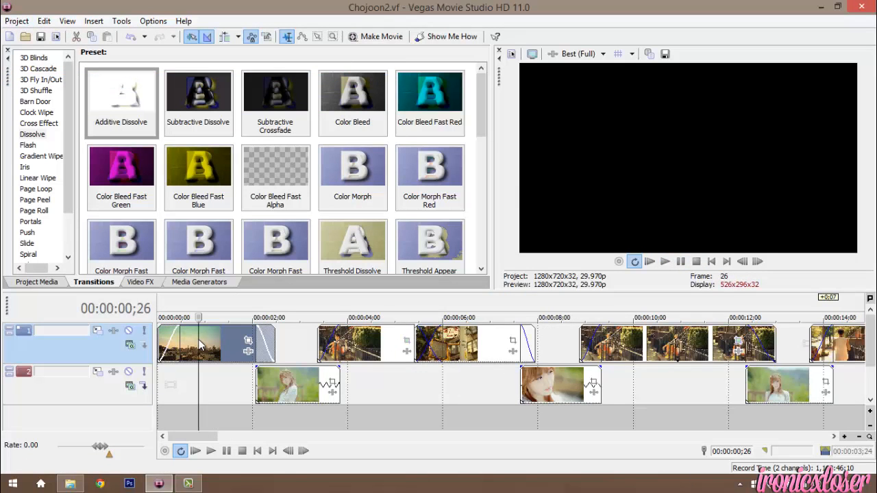
pyautogui.click(292, 378)
pyautogui.click(404, 352)
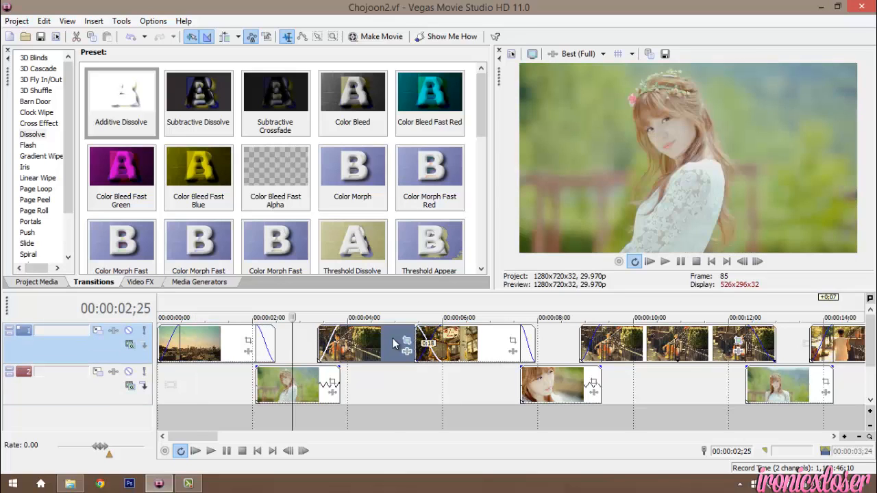
pyautogui.click(294, 389)
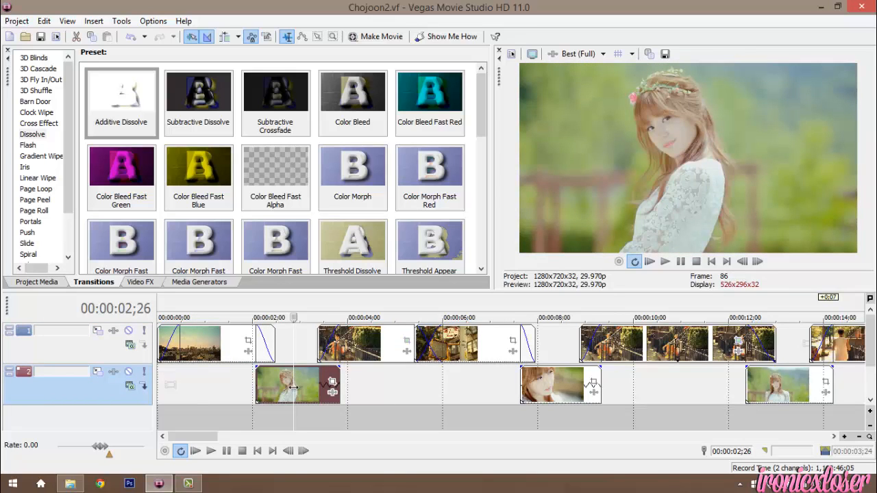
pyautogui.click(113, 331)
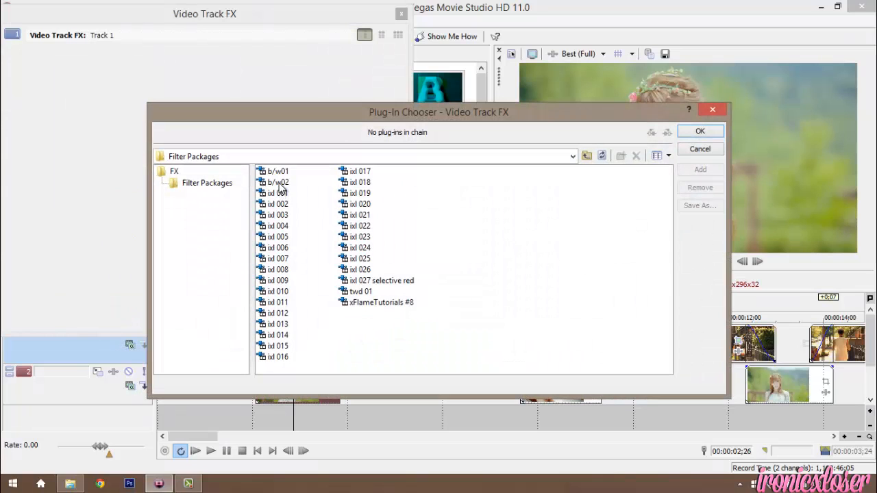
pyautogui.doubleClick(278, 172)
pyautogui.click(693, 134)
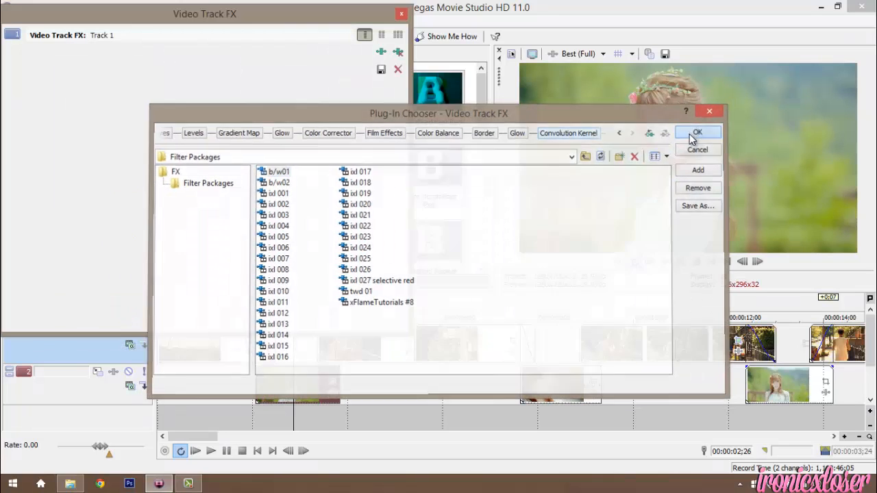
pyautogui.click(402, 14)
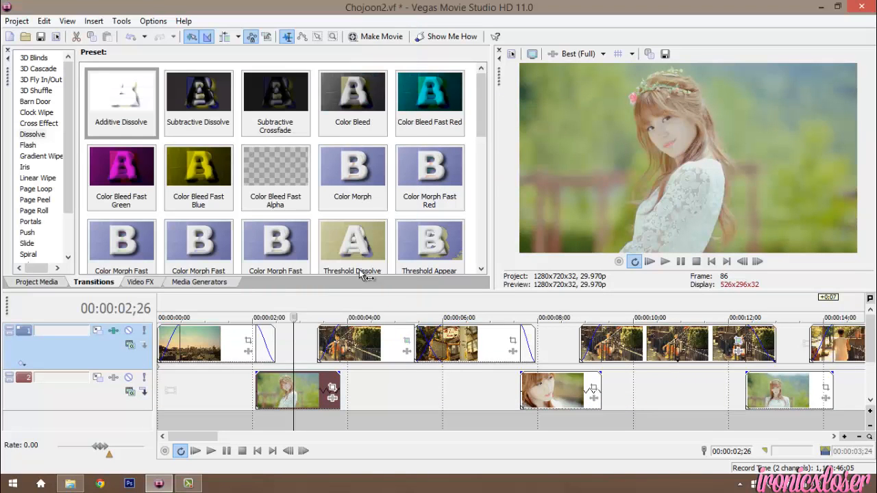
pyautogui.click(370, 343)
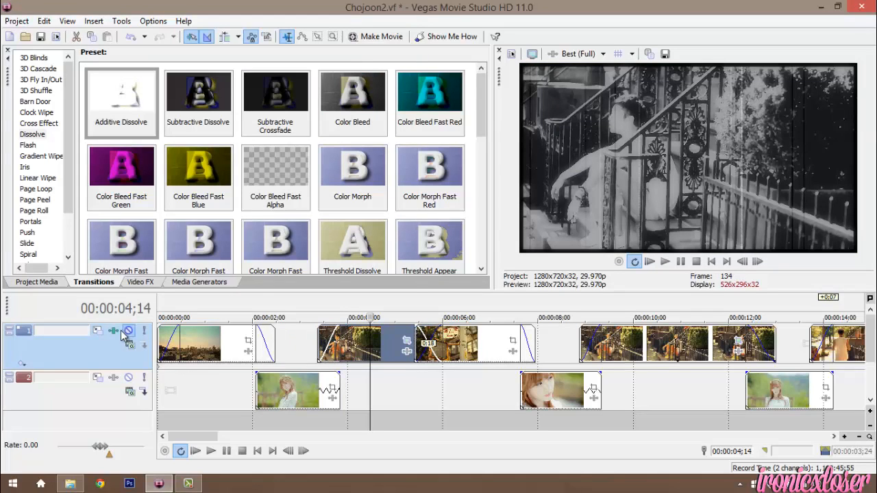
# Step: Try the b/w02 filter package on track 1 in place of b/w01
pyautogui.click(382, 51)
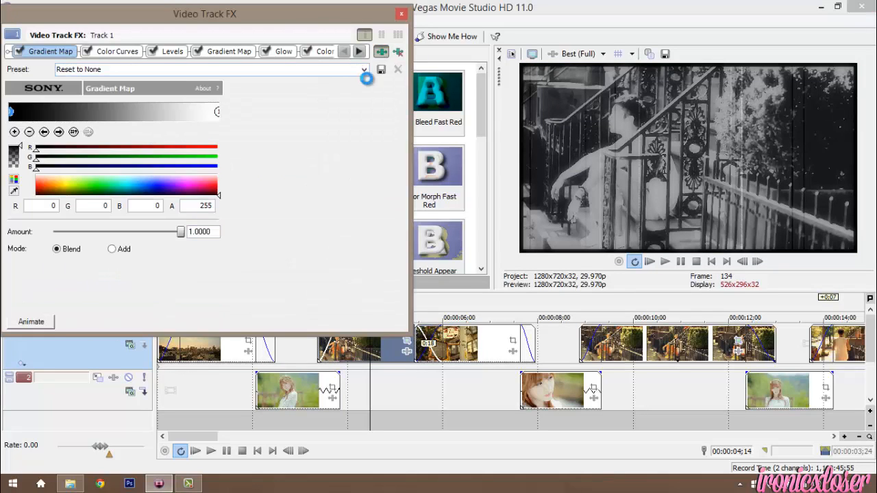
pyautogui.click(276, 181)
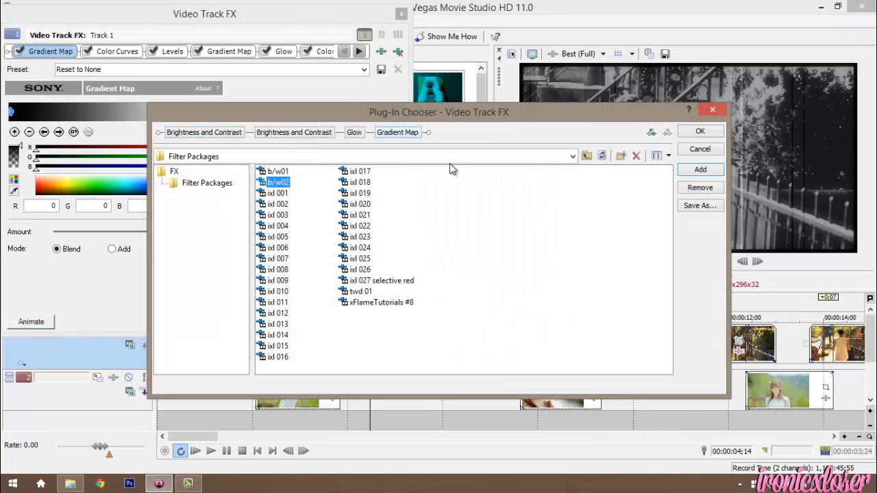
pyautogui.click(700, 132)
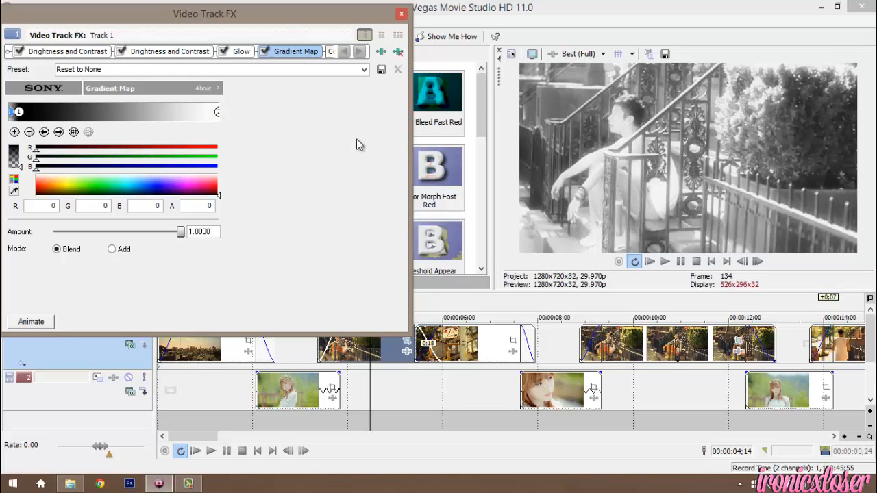
# Step: Replace track 1's effect chain with the ixl 027 selective red filter package
pyautogui.click(381, 51)
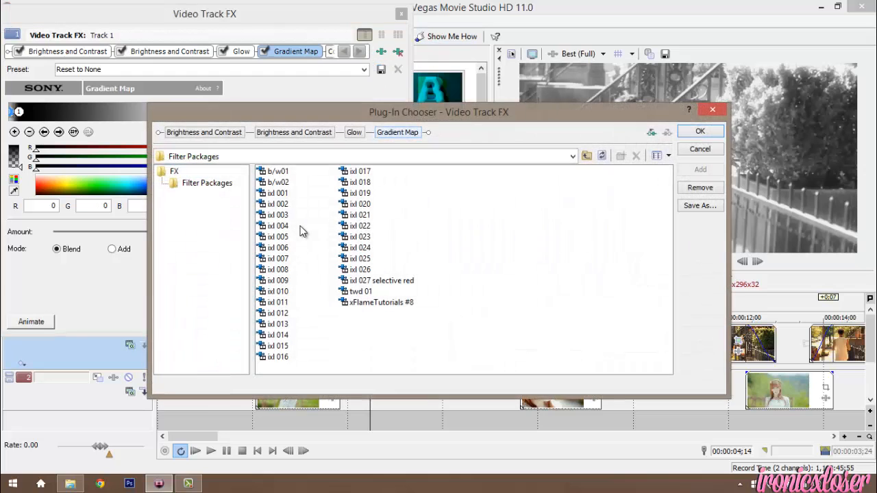
pyautogui.doubleClick(370, 281)
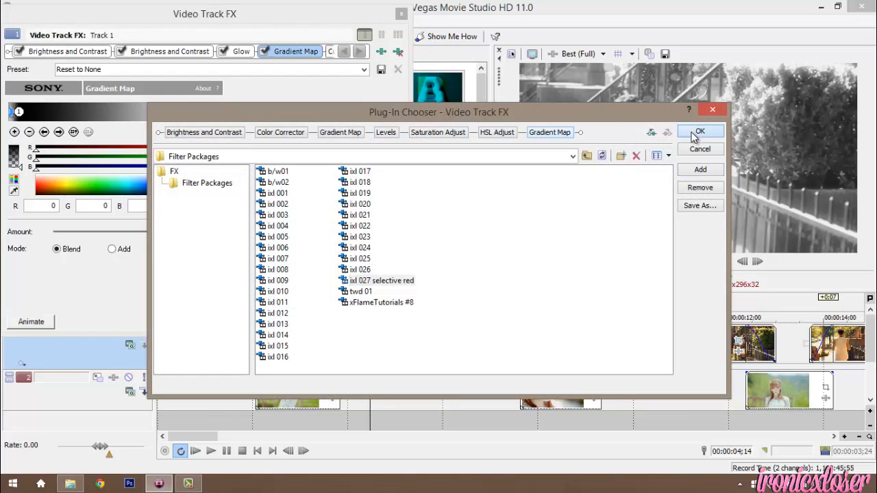
pyautogui.click(699, 131)
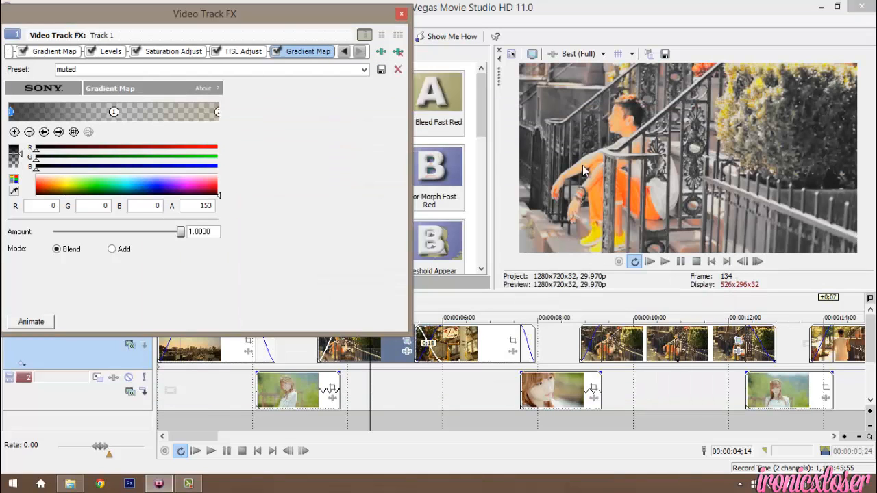
pyautogui.click(403, 14)
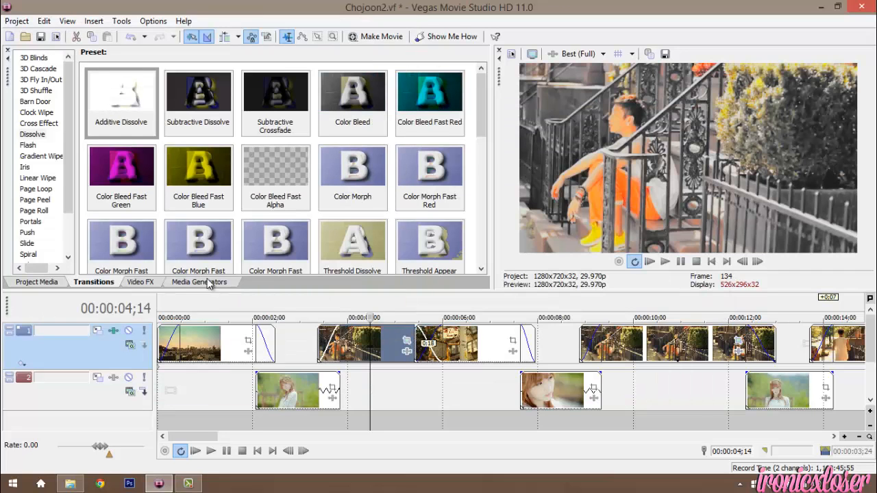
# Step: Apply the ixl 027 selective red filter package to track 2 and preview the skyline-to-Apink transition
pyautogui.click(113, 377)
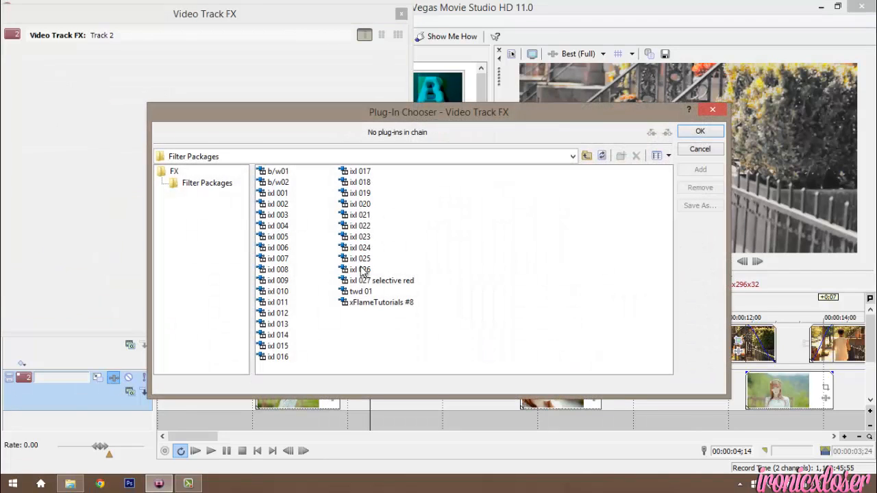
pyautogui.doubleClick(370, 280)
pyautogui.click(701, 131)
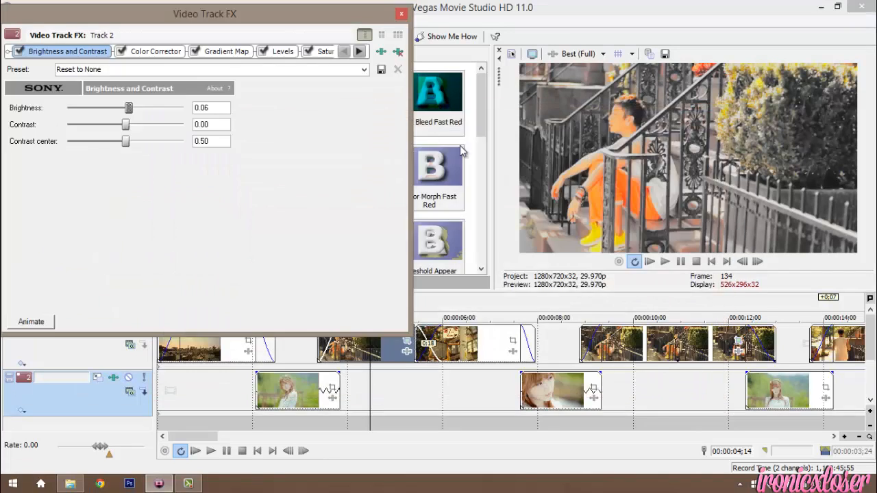
pyautogui.click(403, 14)
pyautogui.click(242, 343)
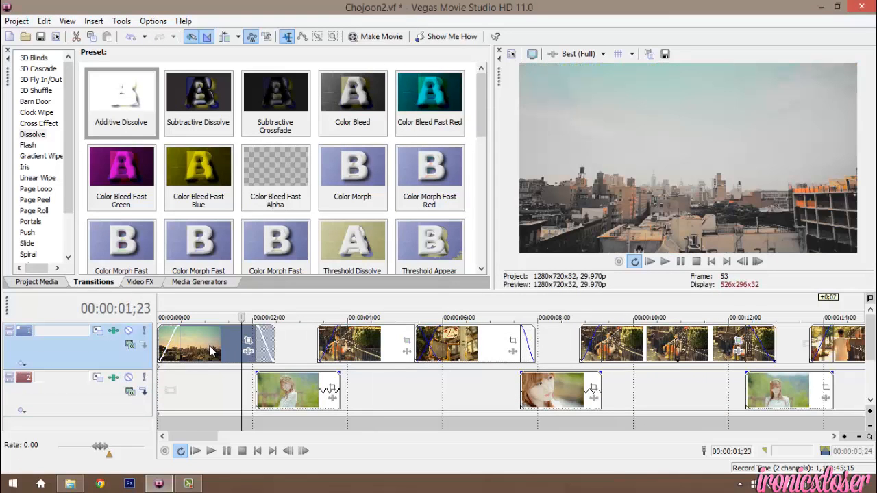
pyautogui.press('space')
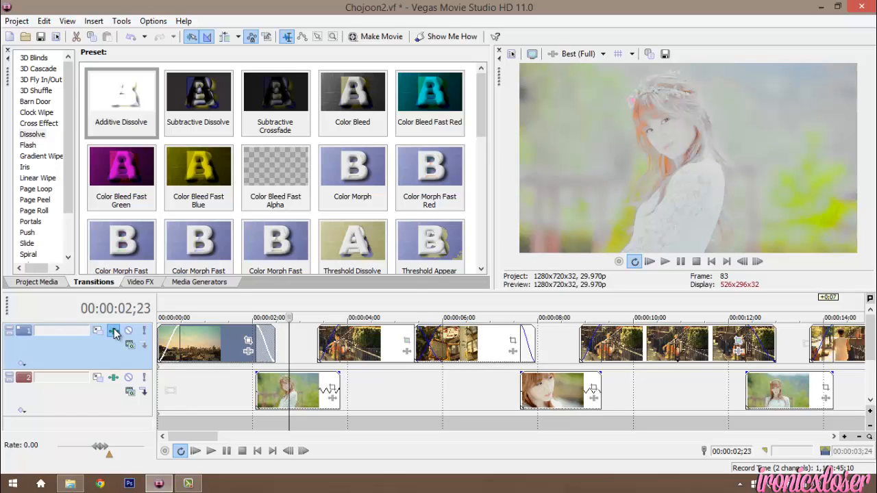
# Step: Replace track 1's effect chain with the ixl 012 filter package and check it on the man's first stairs clip
pyautogui.click(114, 331)
pyautogui.click(381, 54)
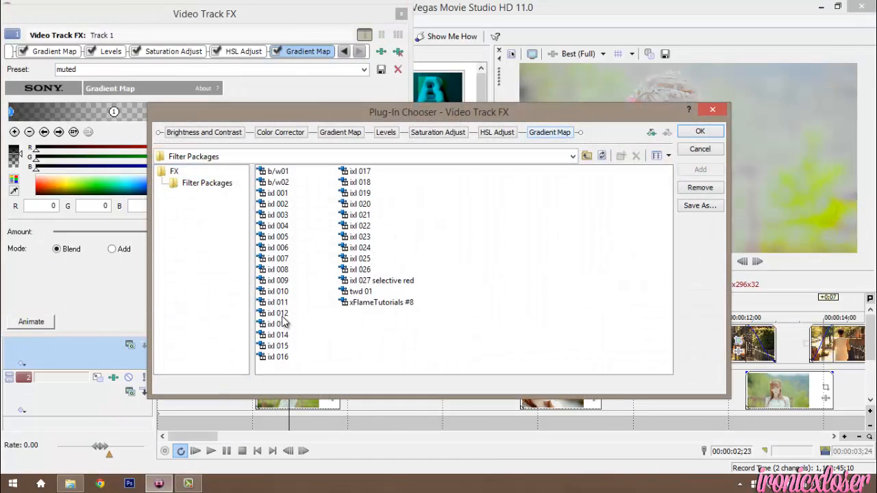
pyautogui.click(282, 314)
pyautogui.click(697, 133)
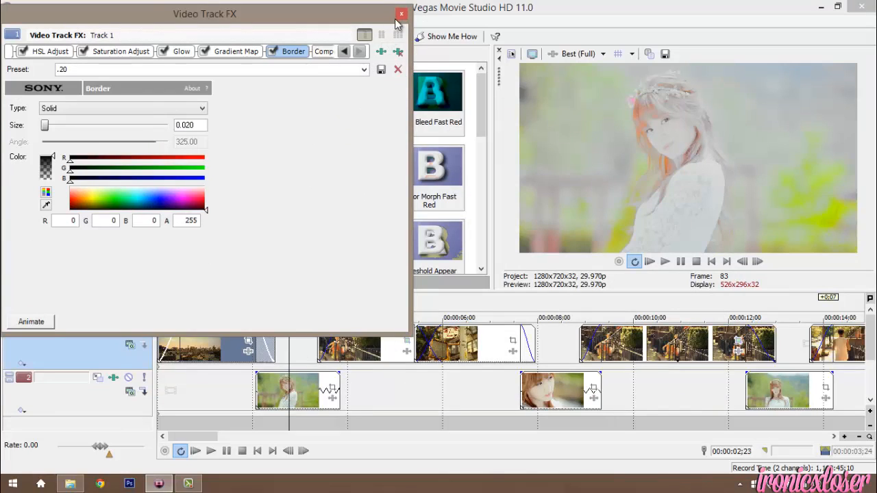
pyautogui.click(381, 52)
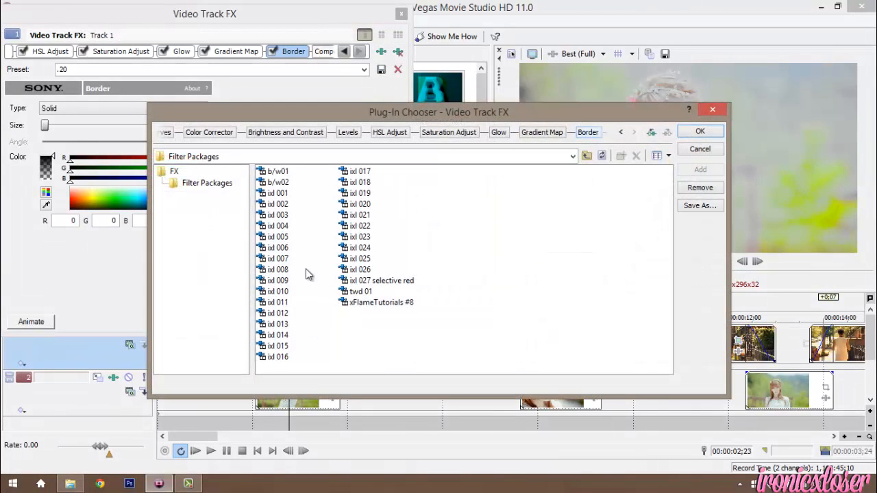
pyautogui.click(279, 313)
pyautogui.click(708, 134)
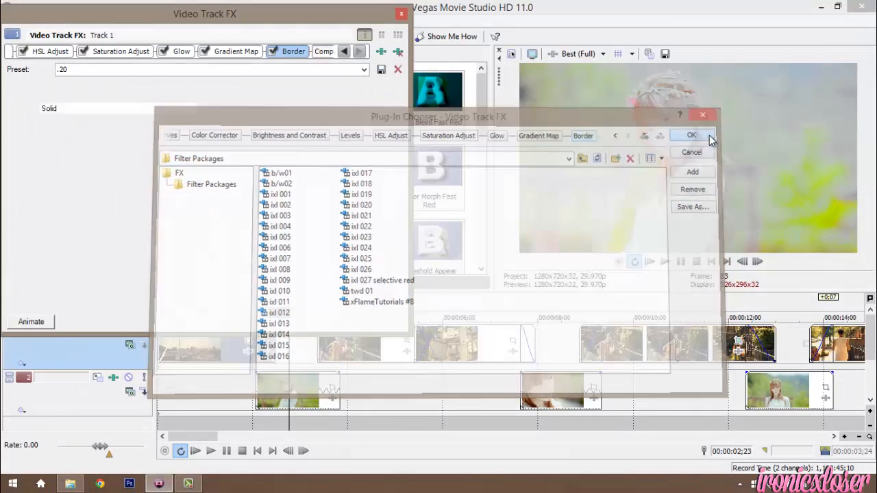
pyautogui.click(401, 13)
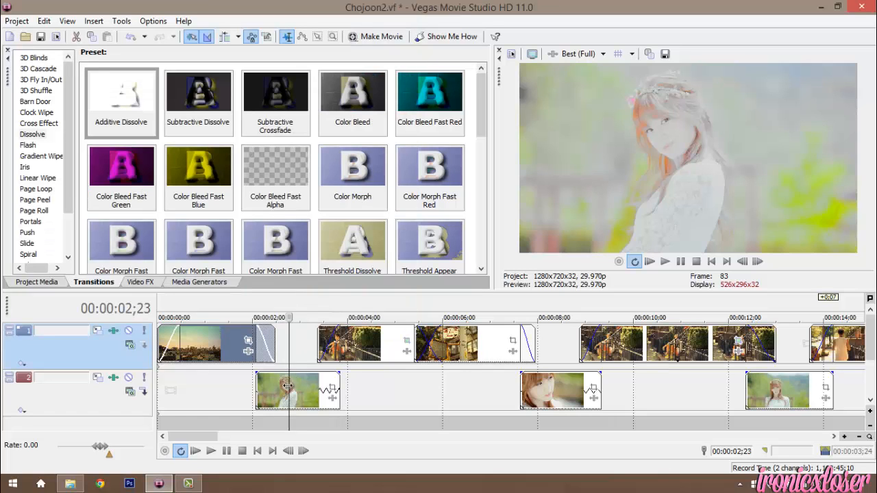
pyautogui.click(392, 349)
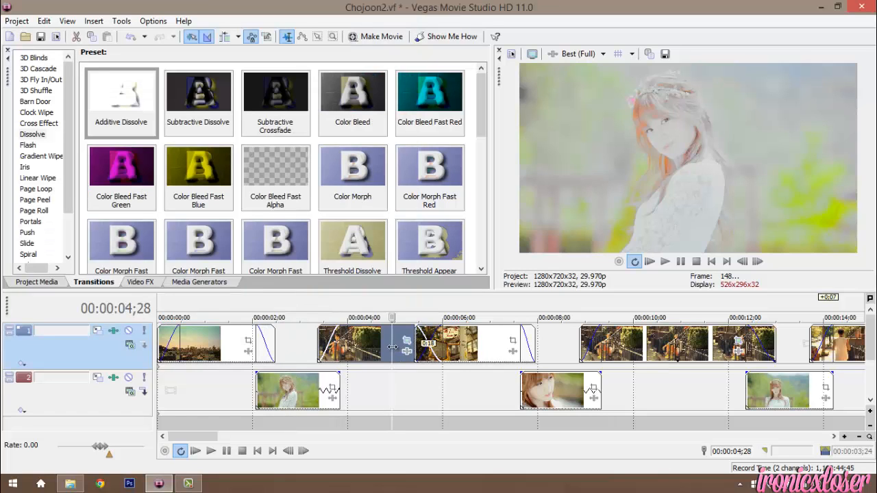
# Step: Replace track 2's effect chain with the ixl 012 filter package and play back the sequence
pyautogui.click(288, 390)
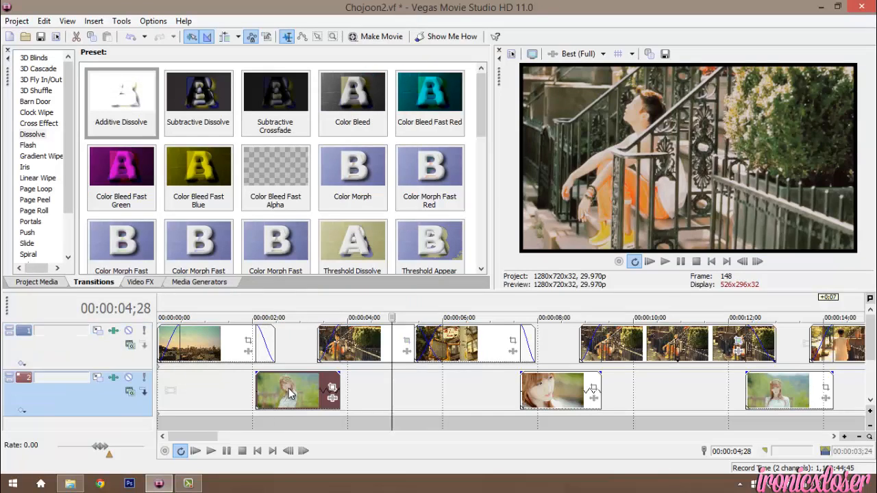
pyautogui.click(113, 377)
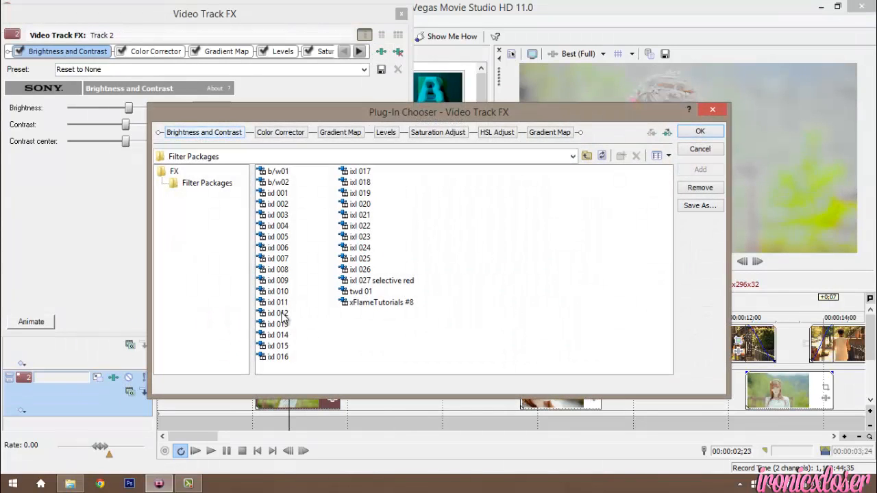
pyautogui.click(281, 315)
pyautogui.click(700, 131)
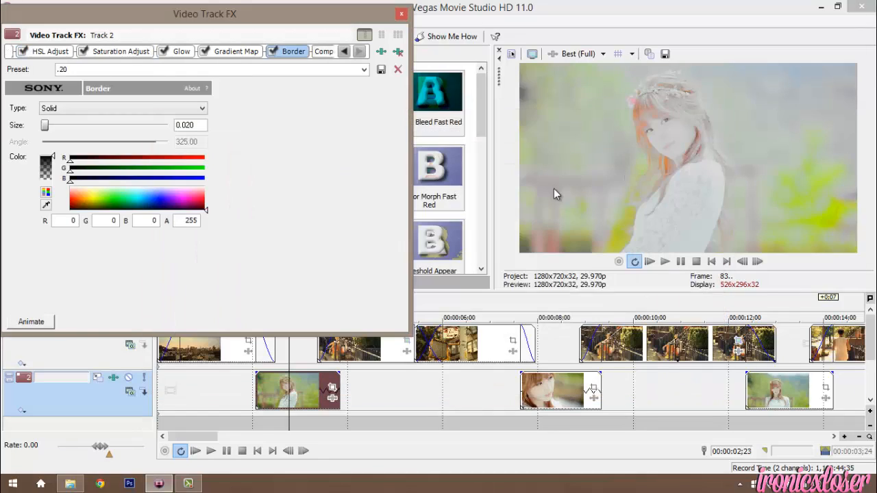
pyautogui.click(402, 14)
pyautogui.press('space')
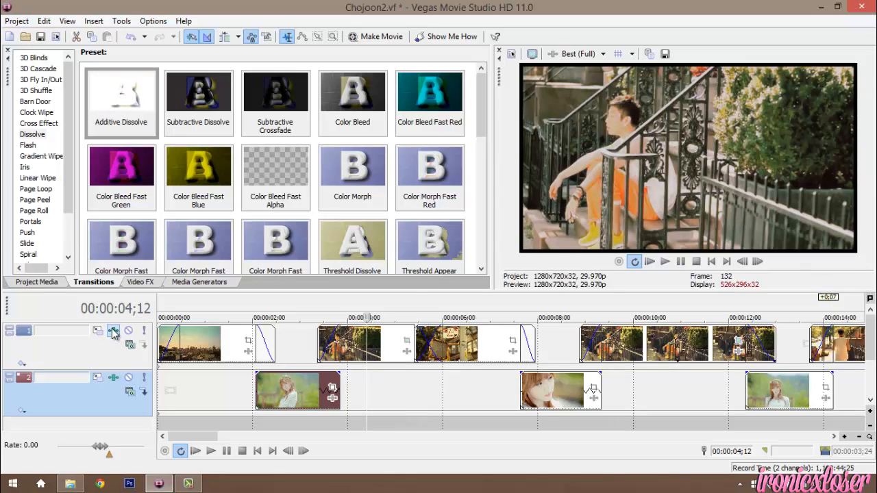
pyautogui.click(113, 333)
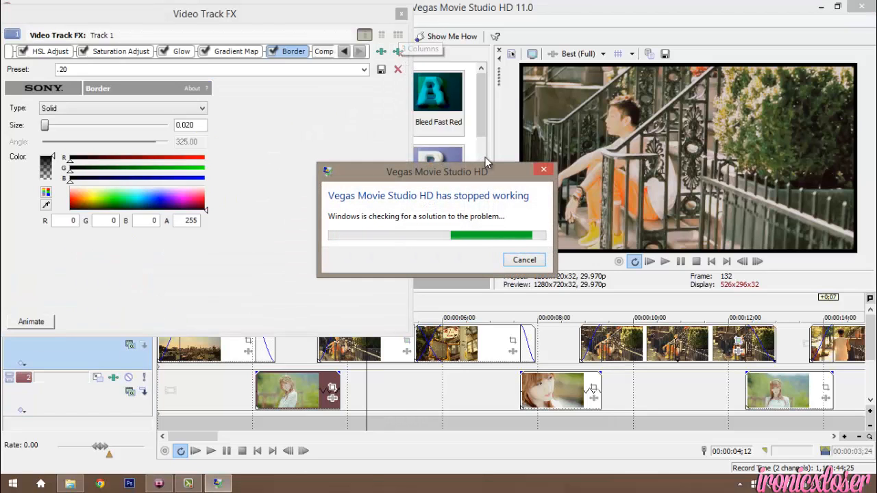
pyautogui.click(188, 484)
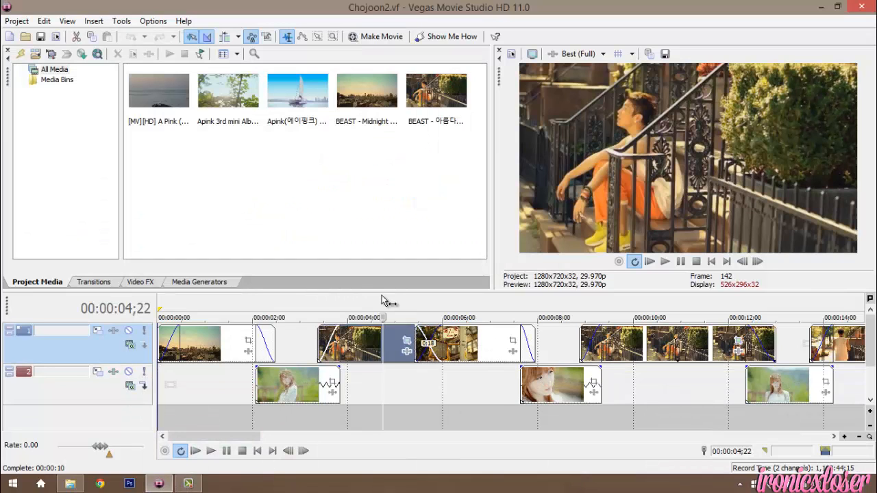
# Step: Try the ixl 026 filter package on track 1, and ixl 025 in its place
pyautogui.click(112, 331)
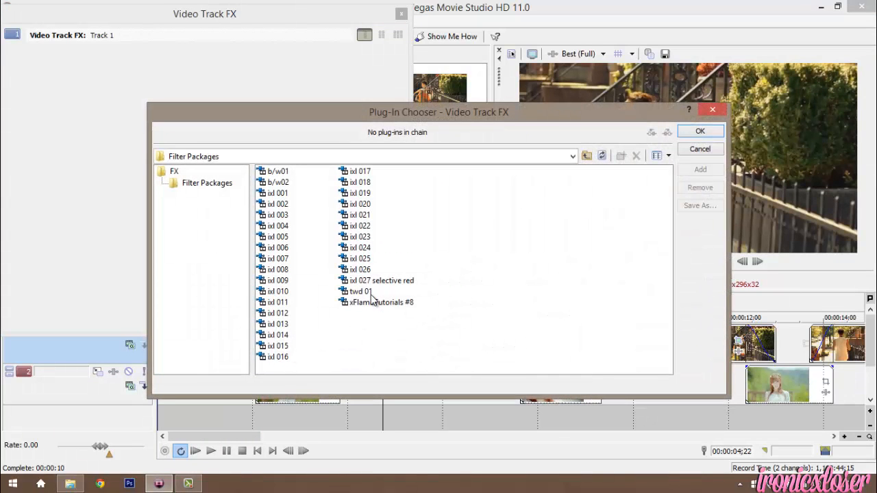
pyautogui.doubleClick(361, 270)
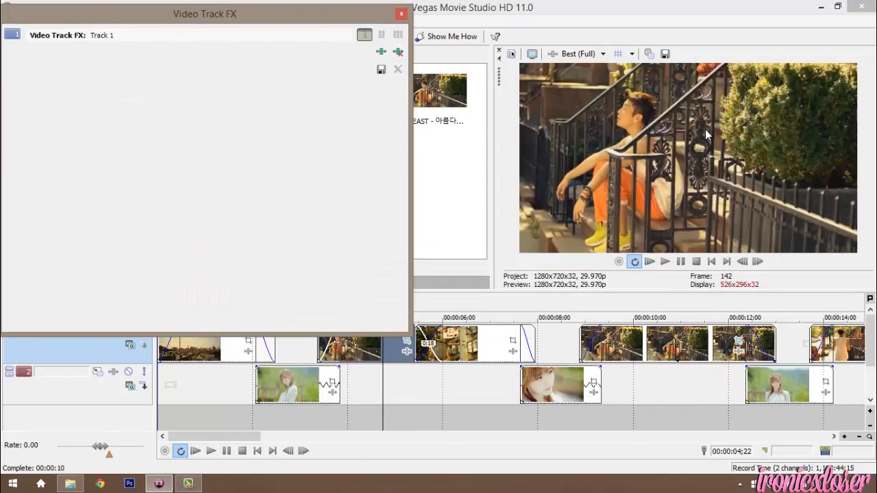
pyautogui.click(700, 132)
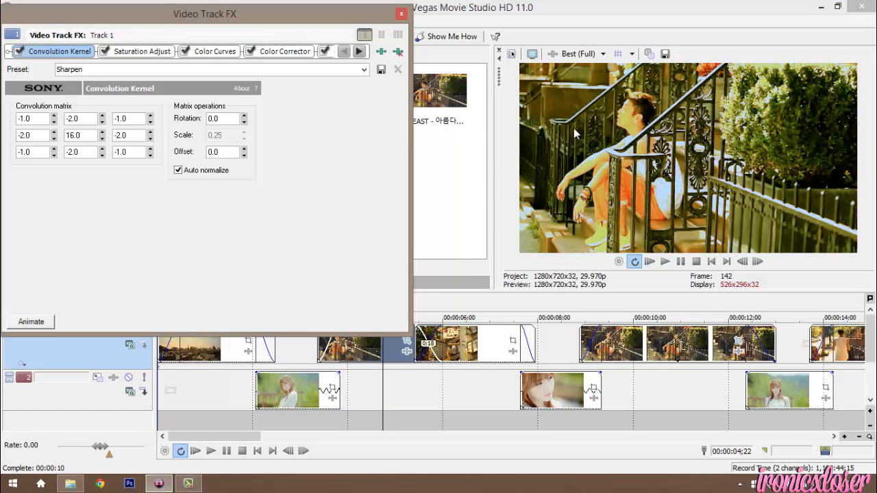
pyautogui.click(381, 52)
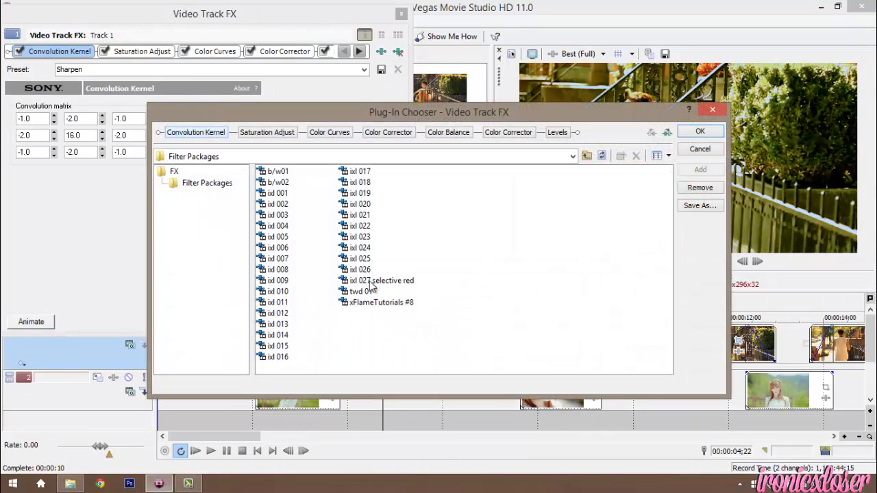
pyautogui.doubleClick(357, 259)
pyautogui.click(693, 134)
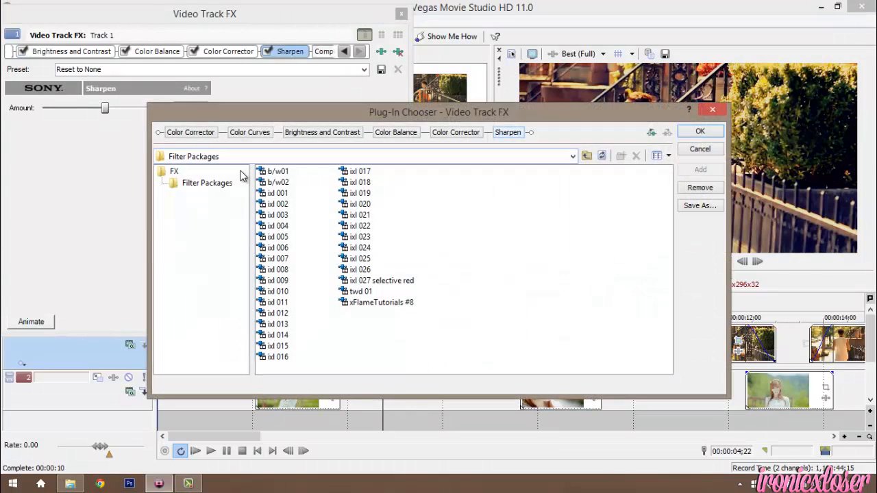
# Step: Replace track 1's effect chain with the b/w01 filter package
pyautogui.doubleClick(277, 172)
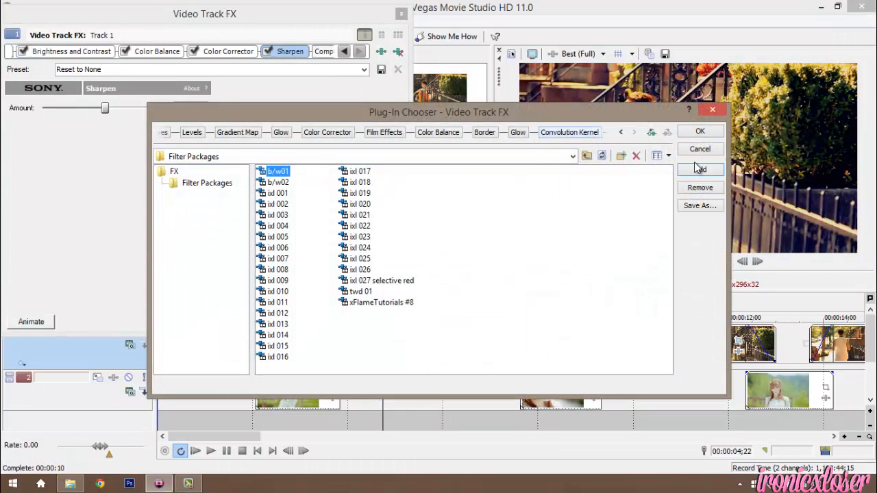
pyautogui.click(700, 133)
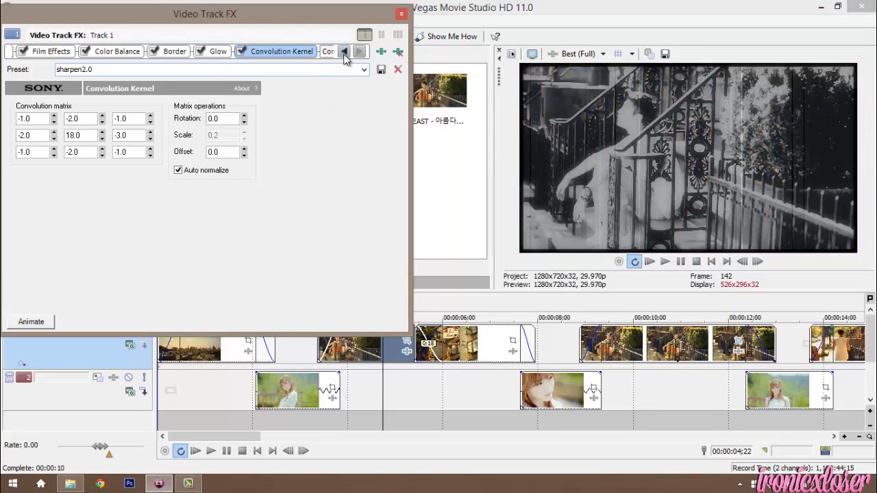
pyautogui.click(401, 14)
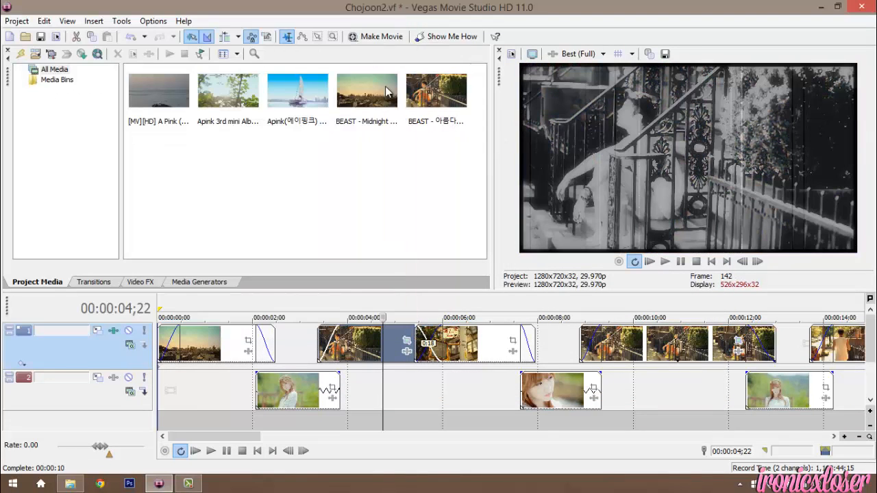
# Step: Apply the b/w01 filter package to track 2 as its track effect chain
pyautogui.click(293, 395)
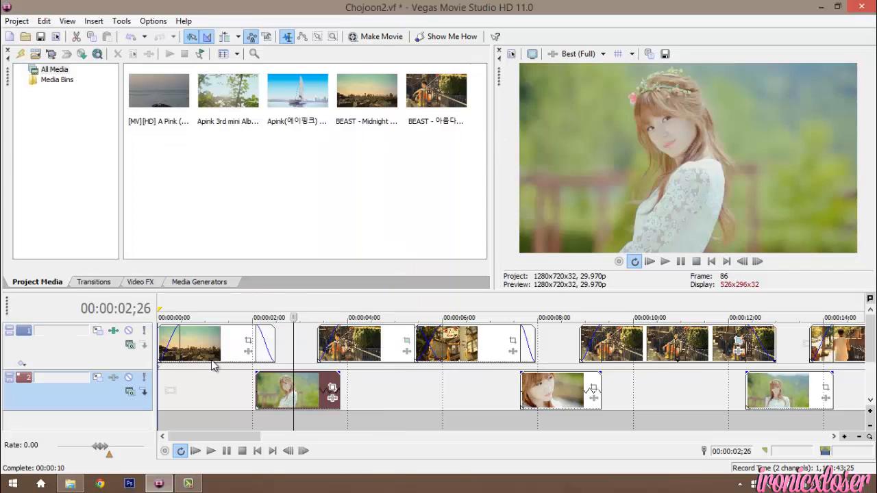
pyautogui.click(127, 378)
pyautogui.doubleClick(268, 173)
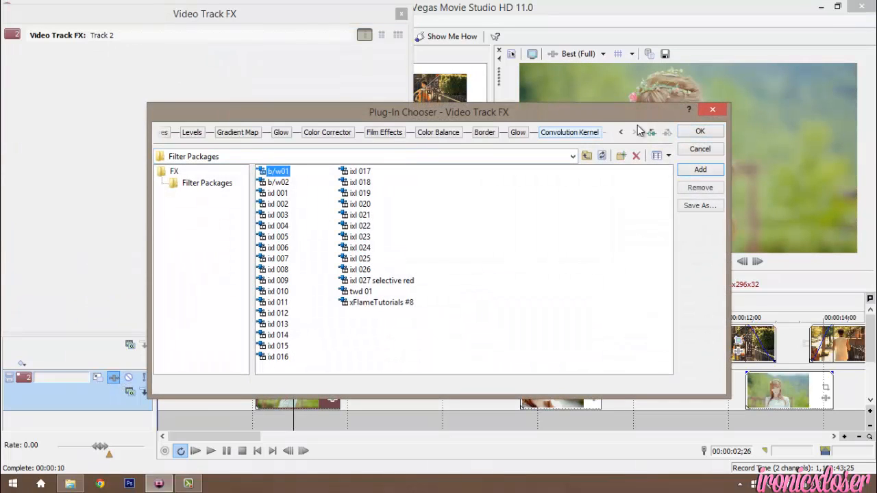
pyautogui.click(698, 133)
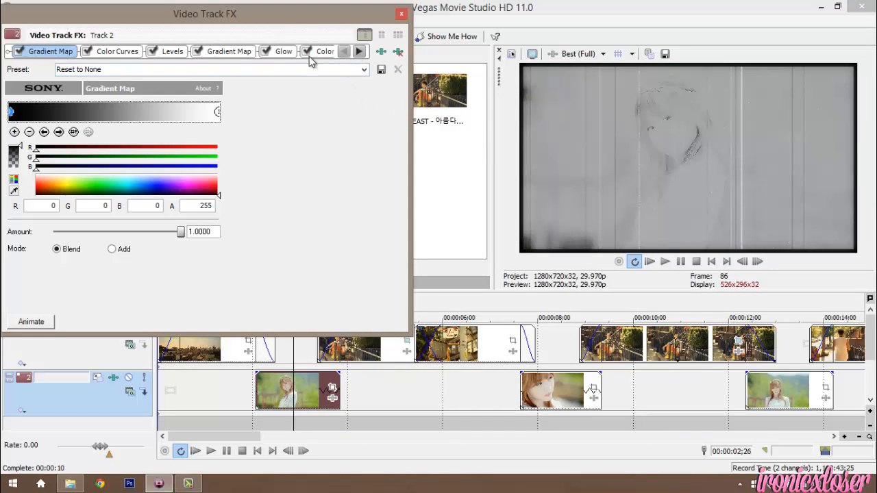
# Step: Test individual effects in track 2's b/w01 chain by switching them off and on, and leave Color Curves disabled
pyautogui.click(152, 51)
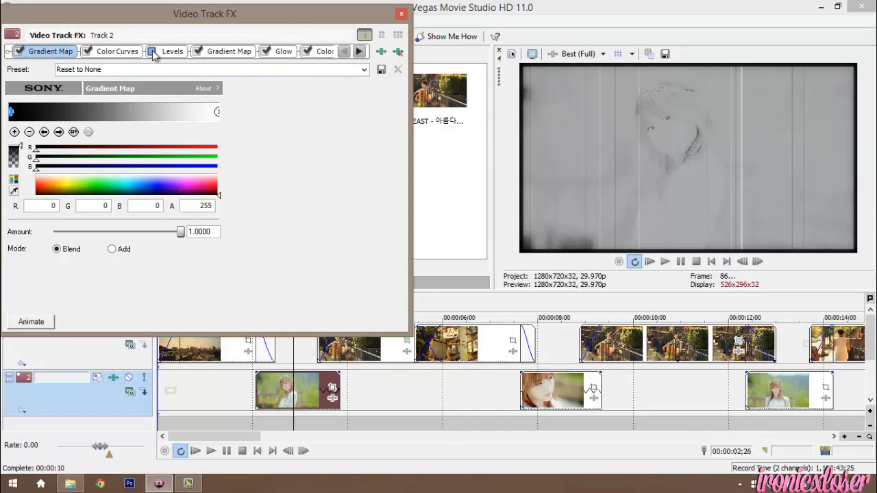
pyautogui.click(152, 51)
pyautogui.click(309, 52)
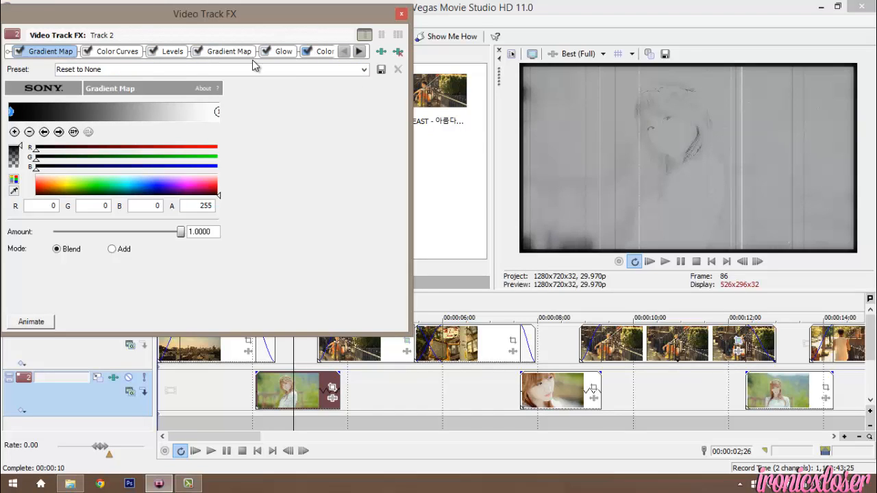
pyautogui.click(20, 52)
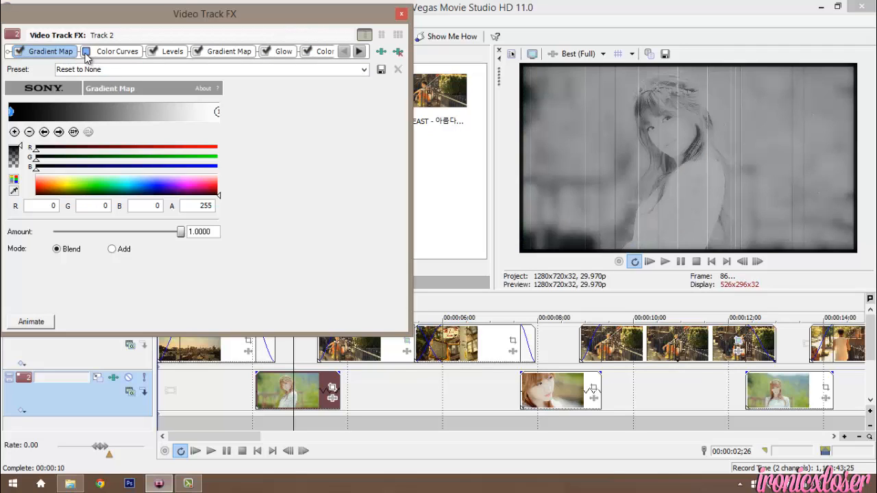
pyautogui.click(359, 53)
pyautogui.click(360, 52)
pyautogui.click(360, 52)
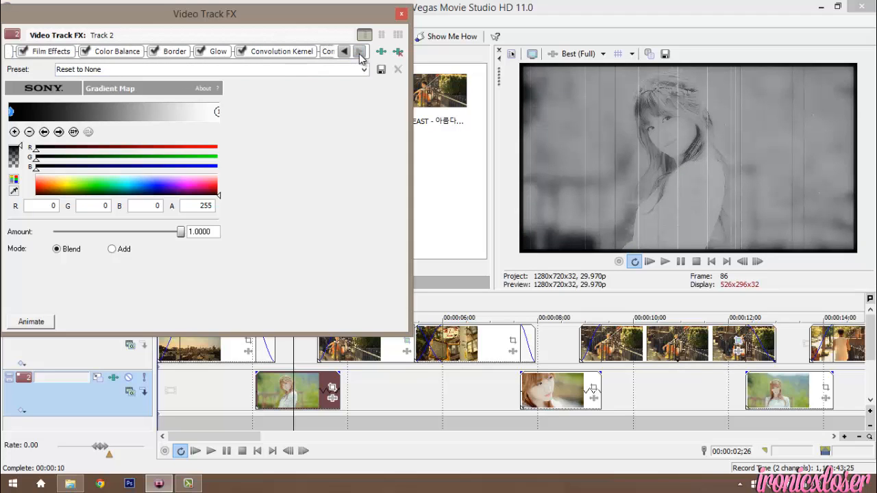
pyautogui.click(359, 52)
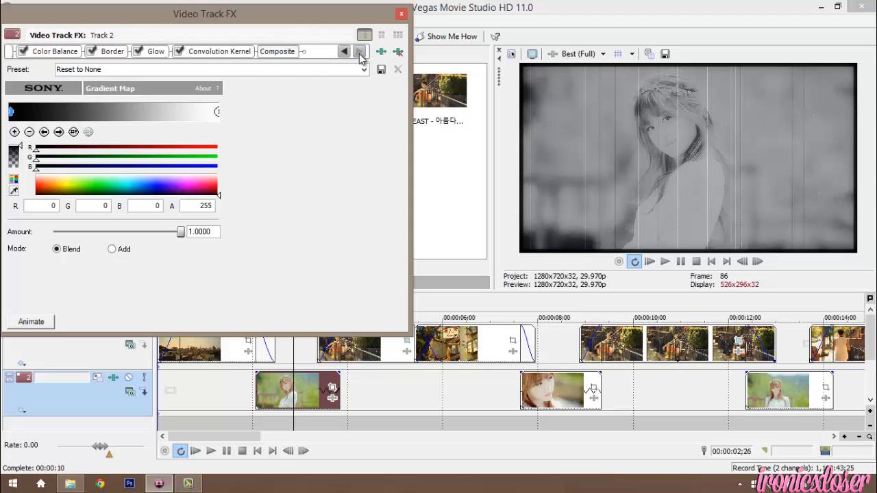
pyautogui.click(401, 14)
# Step: Compare the man's first stairs clip with Levels disabled and re-enabled in track 1's b/w01 chain
pyautogui.click(365, 343)
pyautogui.click(365, 339)
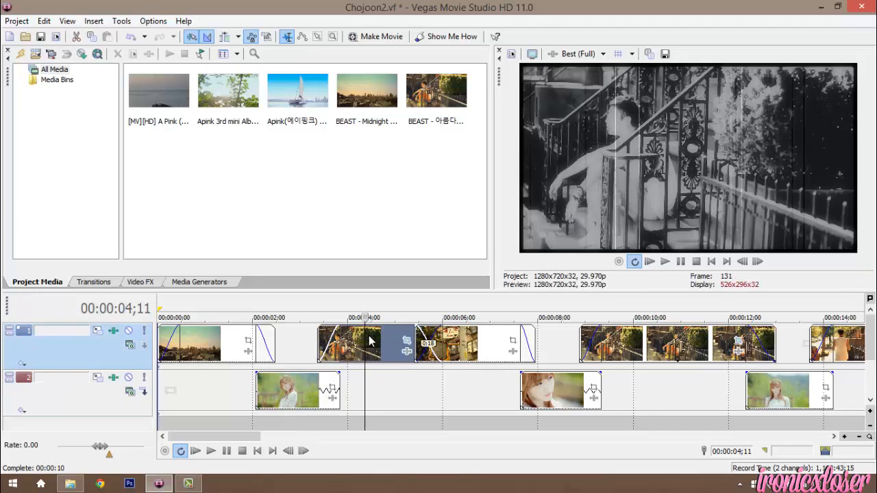
pyautogui.click(115, 330)
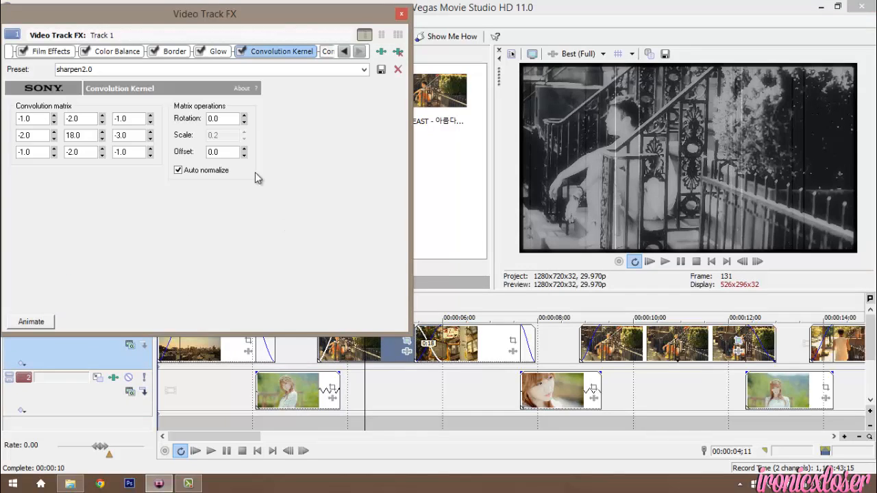
pyautogui.click(347, 54)
pyautogui.click(346, 53)
pyautogui.click(347, 53)
pyautogui.click(346, 53)
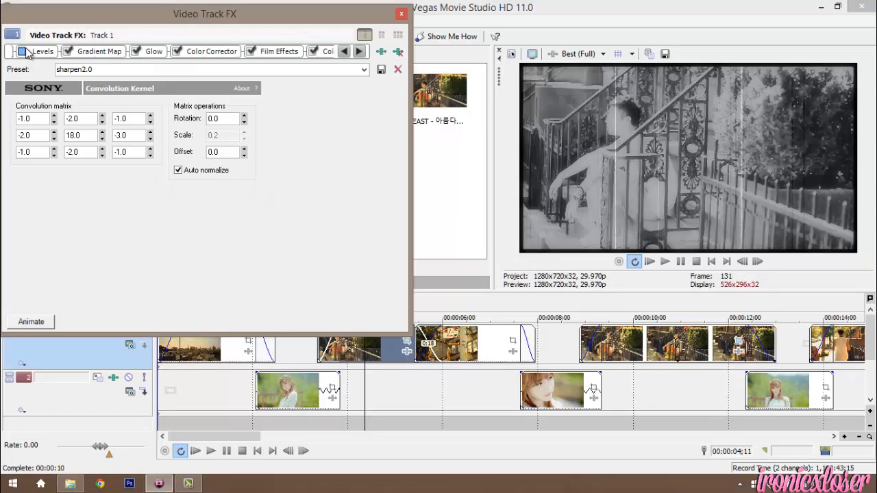
pyautogui.click(23, 52)
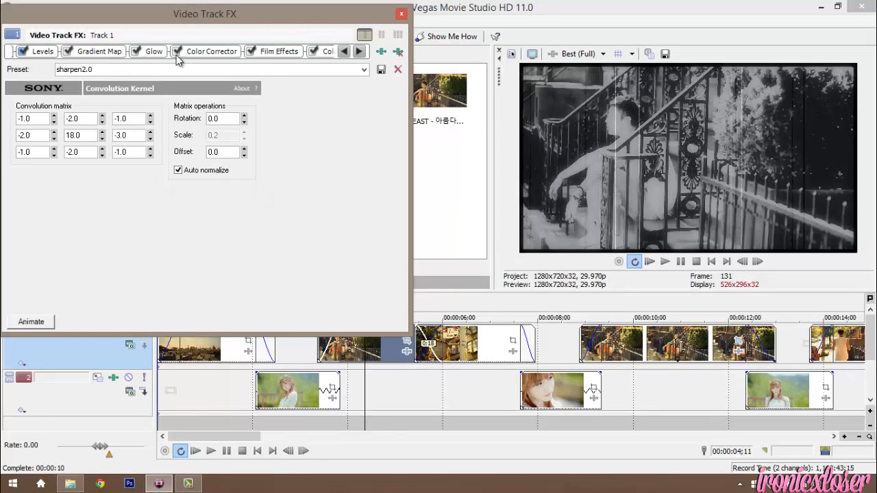
pyautogui.click(402, 14)
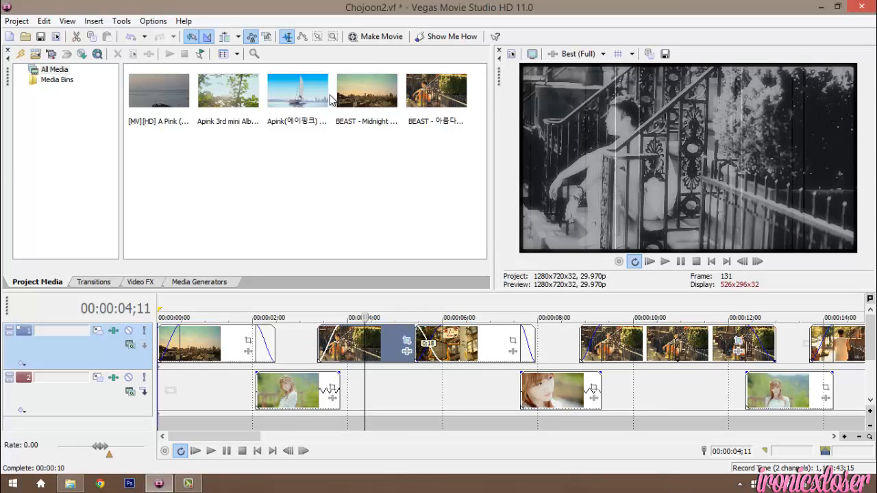
# Step: Replace track 1's effect chain with the ixl 004 filter package
pyautogui.click(115, 331)
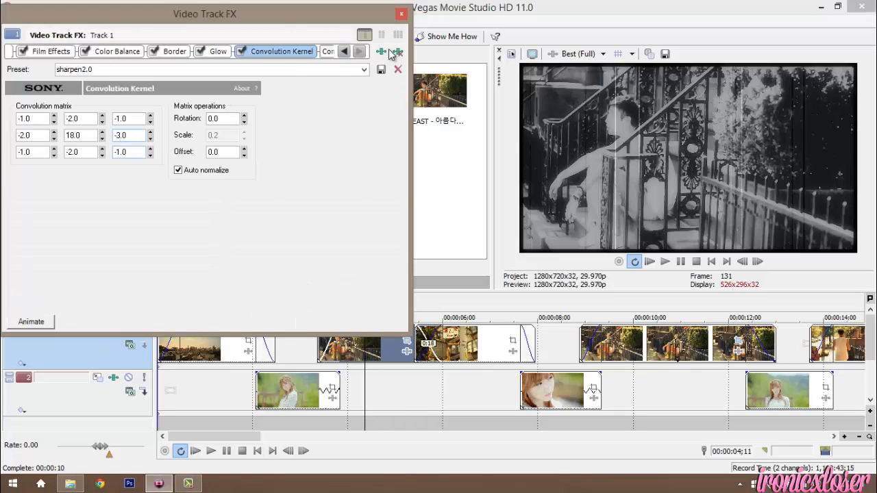
pyautogui.click(396, 52)
pyautogui.click(277, 226)
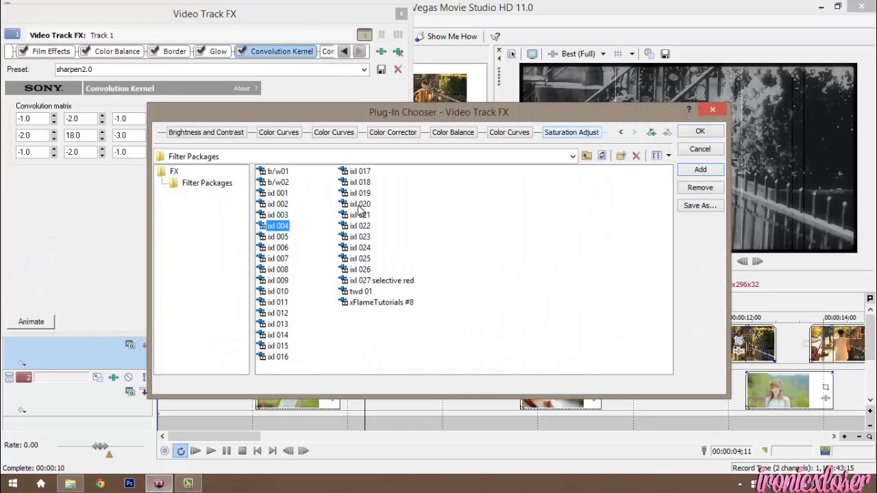
pyautogui.click(699, 131)
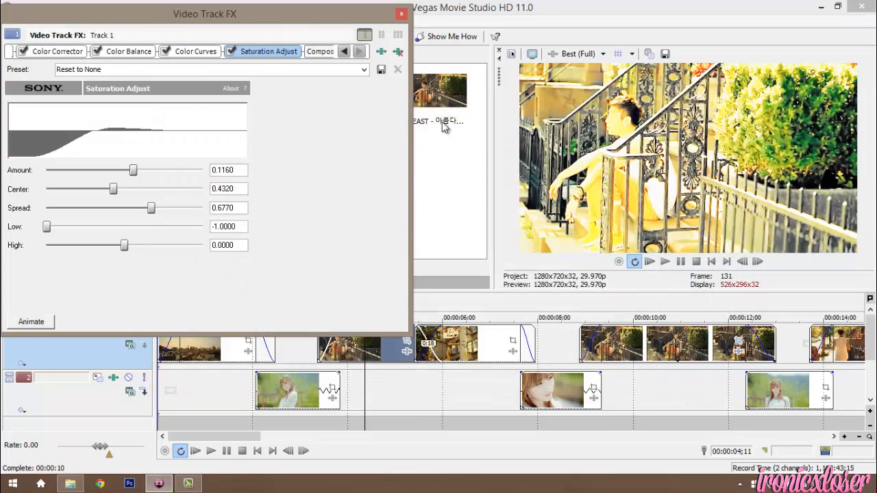
# Step: Replace track 1's effect chain with the ixl 001 filter package
pyautogui.click(397, 52)
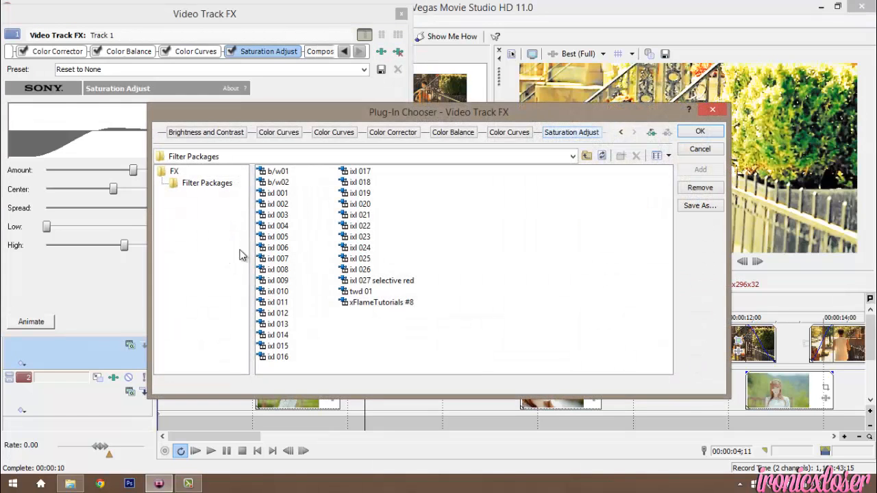
pyautogui.click(276, 194)
pyautogui.click(696, 134)
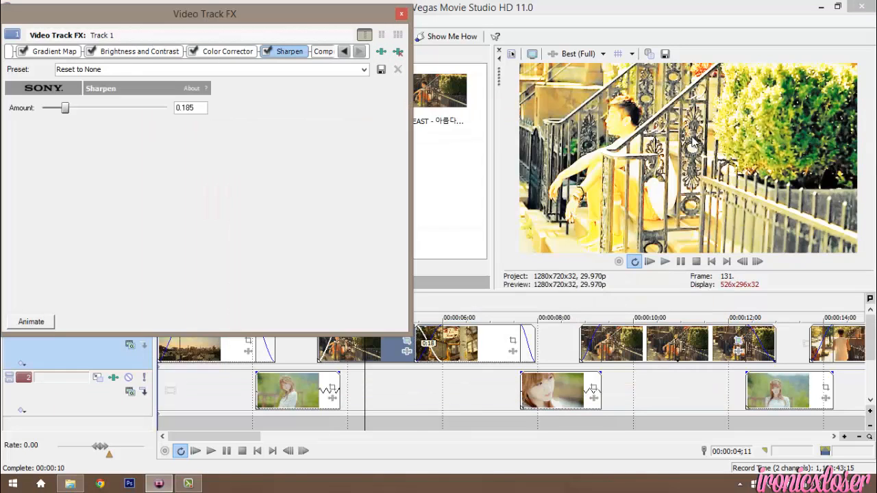
pyautogui.click(401, 14)
# Step: Replace track 2's effect chain with the ixl 001 filter package and preview it on the woman's first clip
pyautogui.click(122, 384)
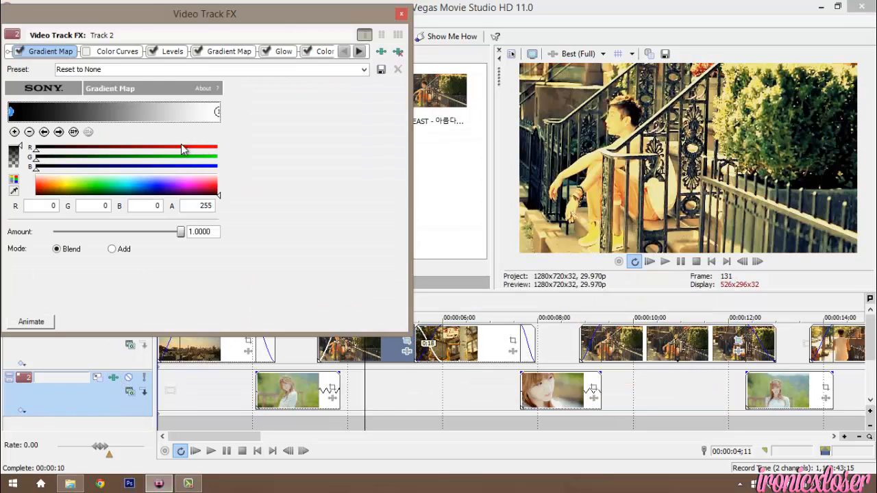
pyautogui.click(381, 51)
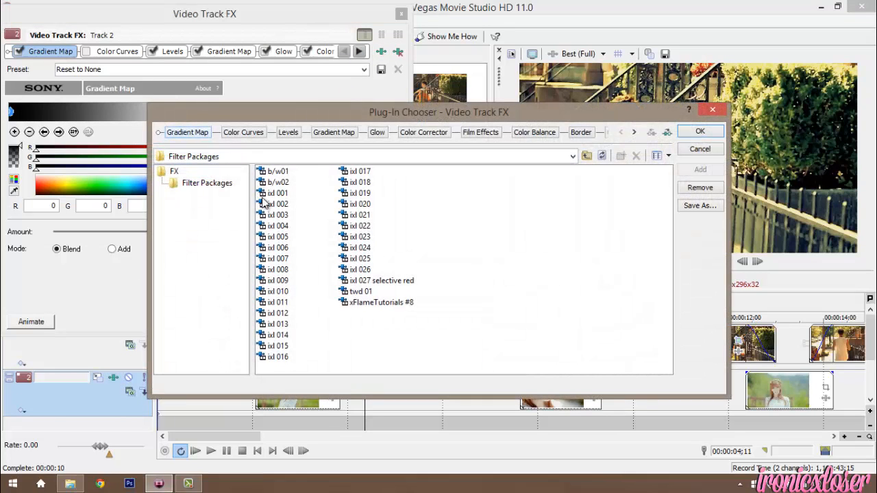
pyautogui.click(264, 195)
pyautogui.click(700, 131)
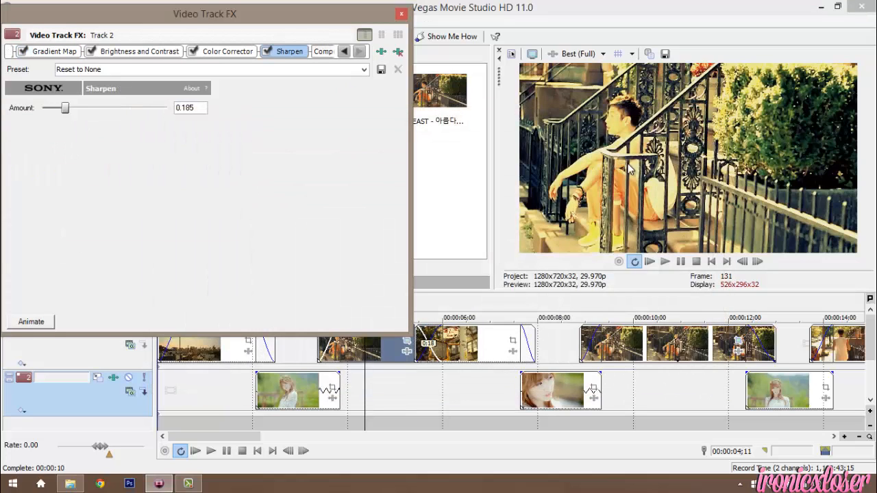
pyautogui.click(402, 13)
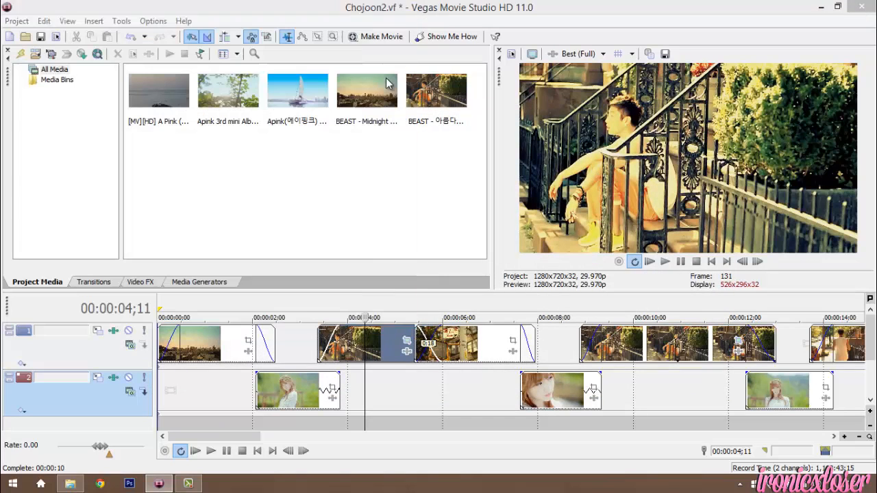
pyautogui.click(303, 382)
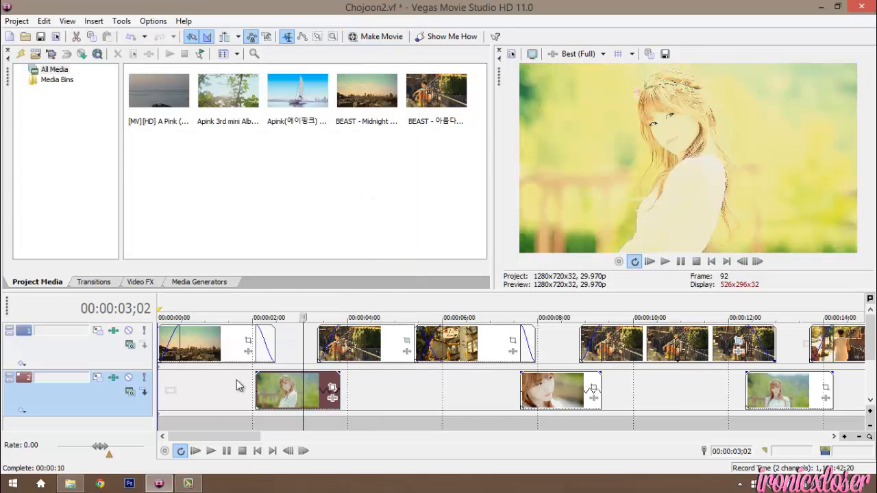
# Step: Replace track 2's effect chain with the ixl 020 filter package
pyautogui.click(129, 391)
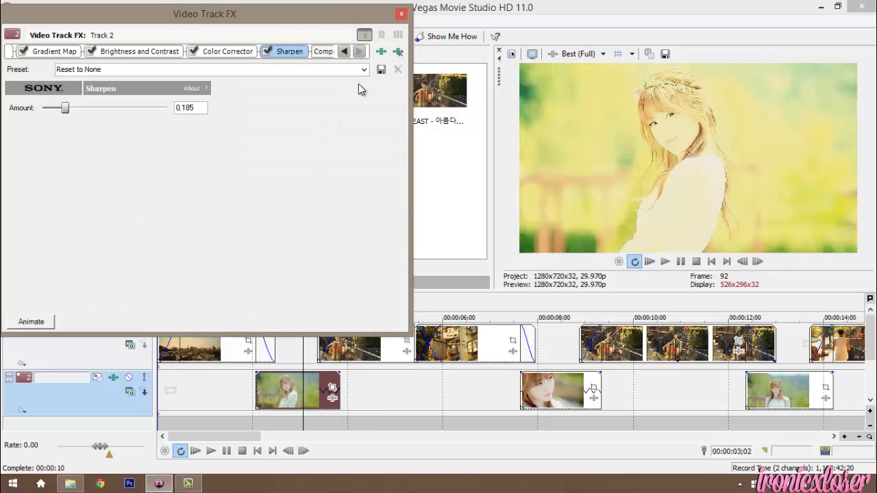
pyautogui.click(381, 52)
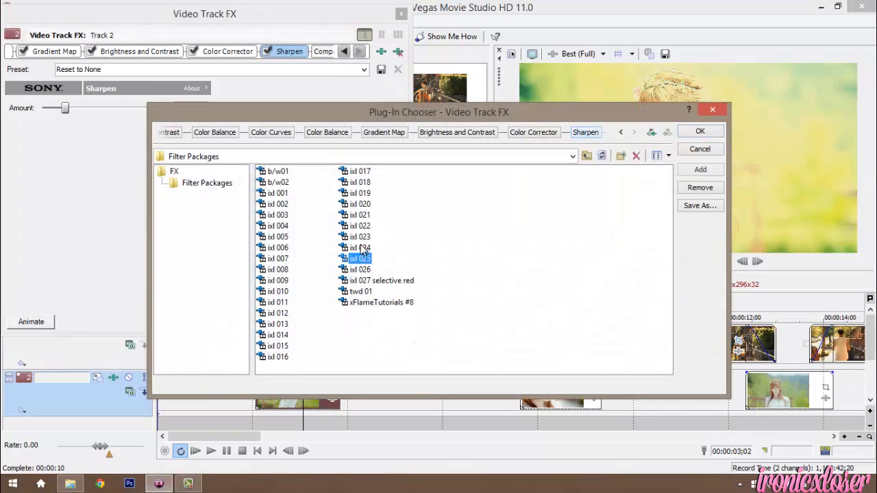
pyautogui.click(357, 204)
pyautogui.click(696, 133)
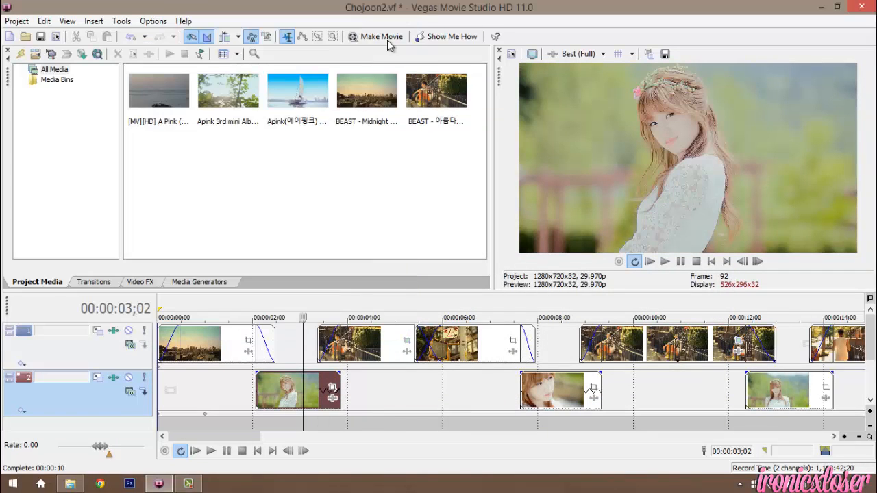
pyautogui.click(401, 13)
# Step: Replace track 1's effect chain with the ixl 020 filter package and preview it on the man's first stairs clip
pyautogui.click(374, 346)
pyautogui.click(130, 343)
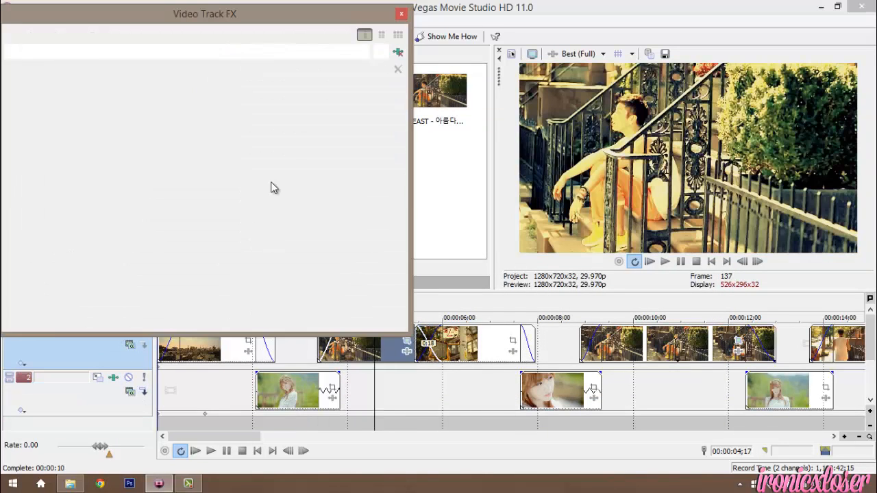
pyautogui.click(381, 51)
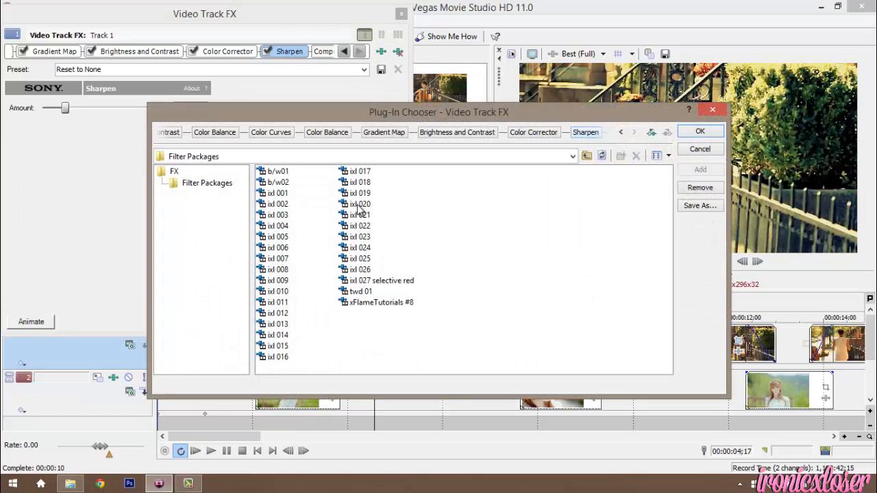
pyautogui.click(361, 205)
pyautogui.click(697, 133)
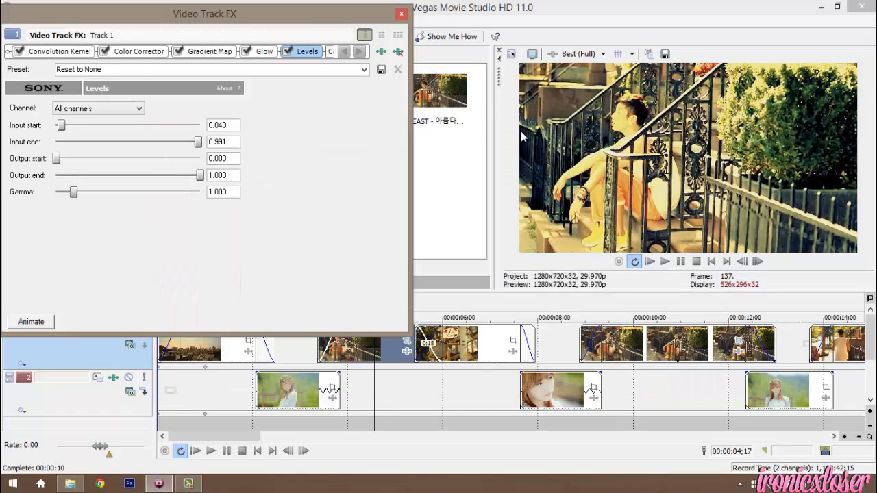
pyautogui.click(402, 14)
pyautogui.click(382, 349)
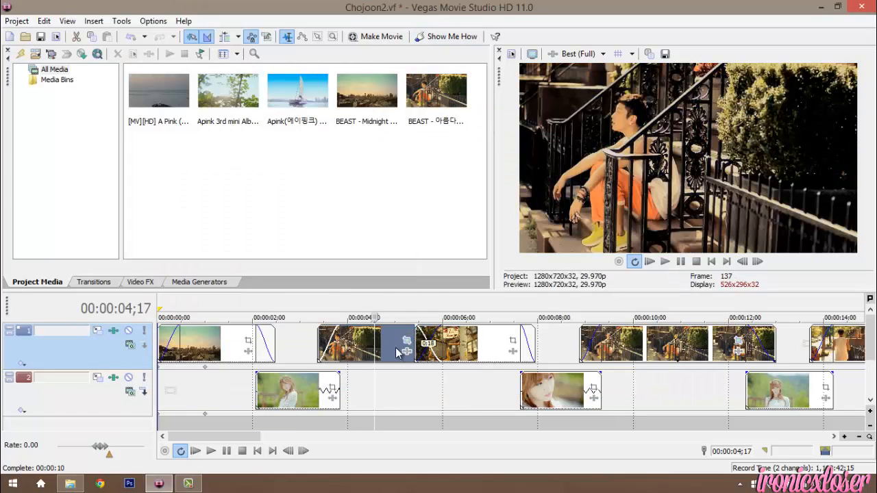
# Step: Add a Gradient Map effect with the muted preset to track 1's effect chain
pyautogui.click(288, 392)
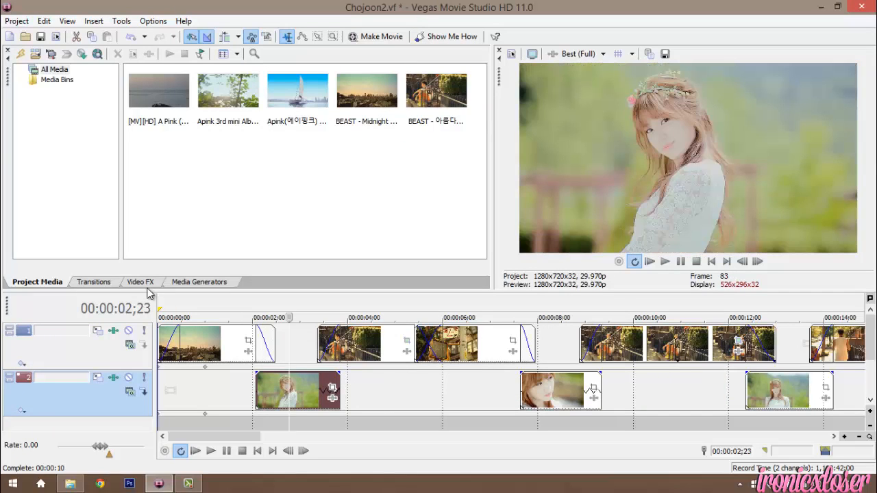
pyautogui.click(146, 283)
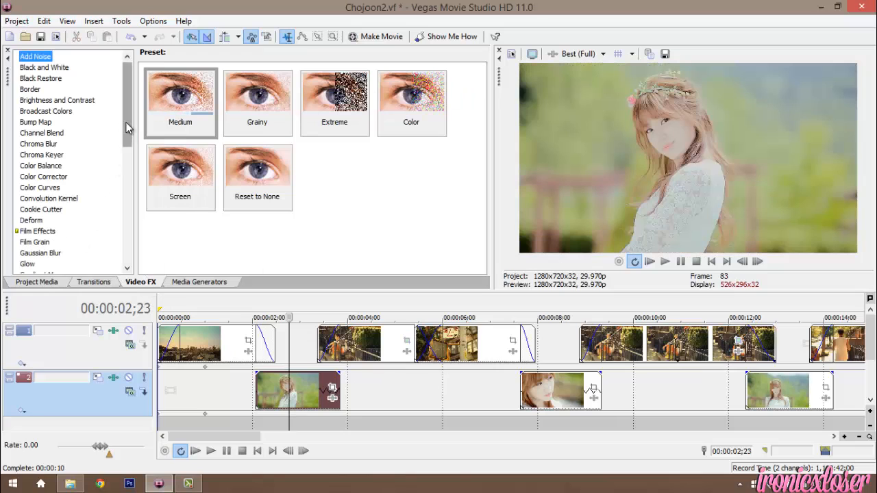
pyautogui.moveTo(128, 117); pyautogui.dragTo(122, 183)
pyautogui.click(40, 82)
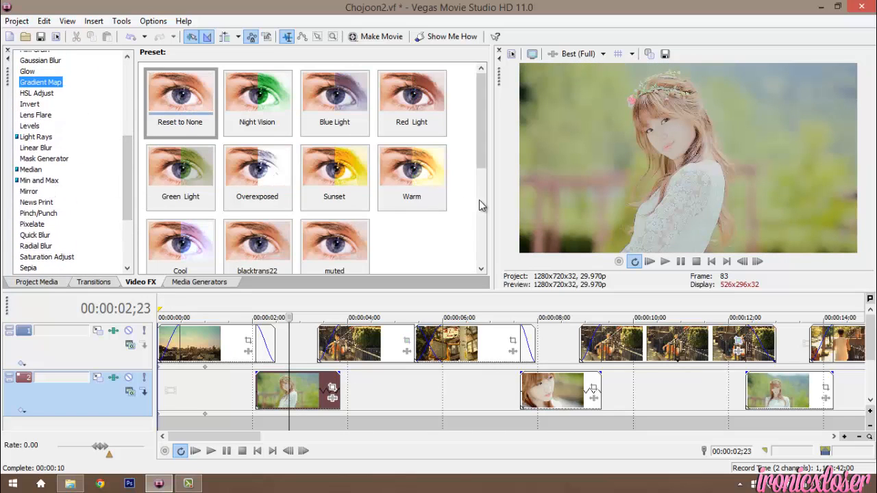
pyautogui.moveTo(356, 251); pyautogui.dragTo(106, 357)
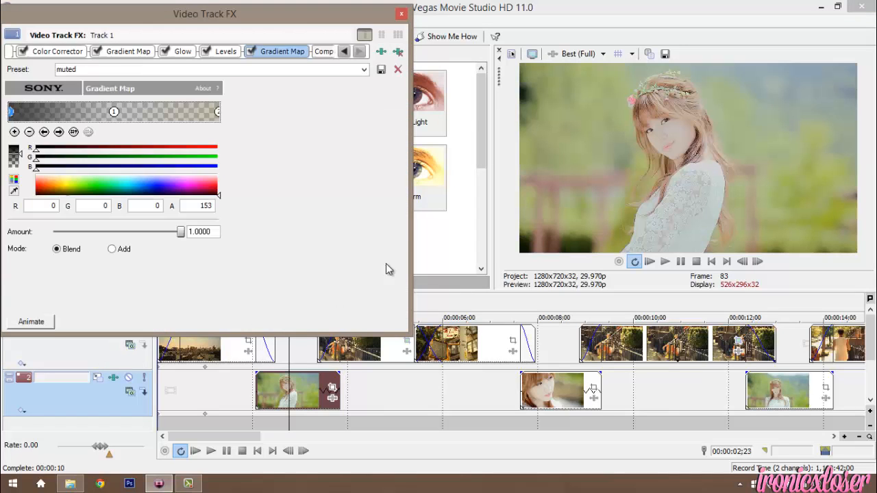
pyautogui.click(401, 14)
# Step: Remove the muted Gradient Map from track 1's effect chain
pyautogui.click(379, 350)
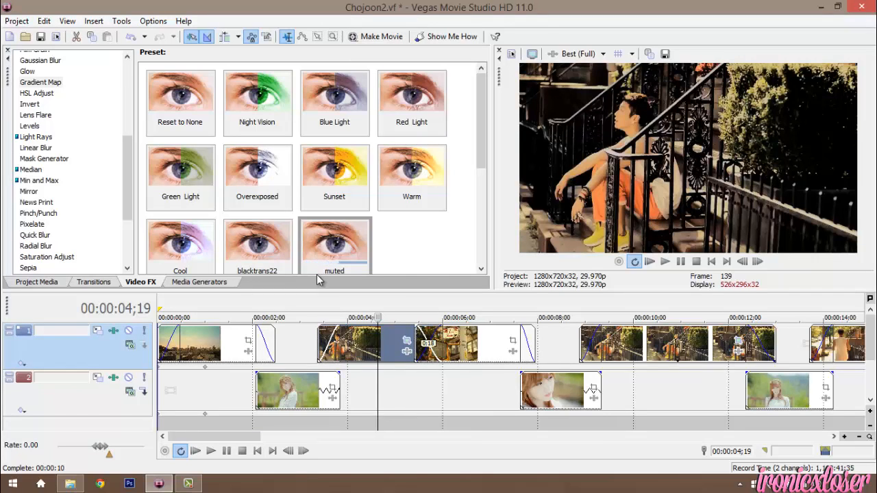
pyautogui.moveTo(317, 274); pyautogui.dragTo(115, 334)
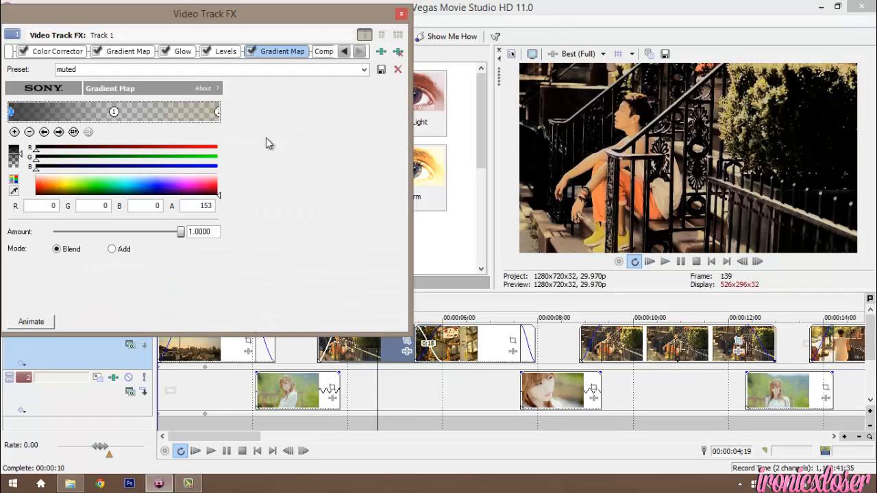
pyautogui.click(397, 51)
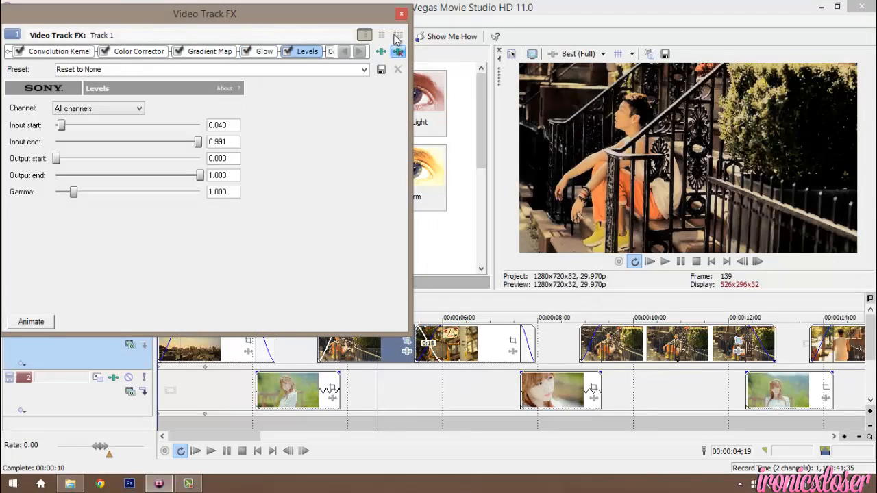
pyautogui.click(402, 14)
# Step: Add a Gradient Map effect with the blacktrans22 preset to the effect chains of track 1 and track 2
pyautogui.moveTo(257, 205); pyautogui.dragTo(115, 356)
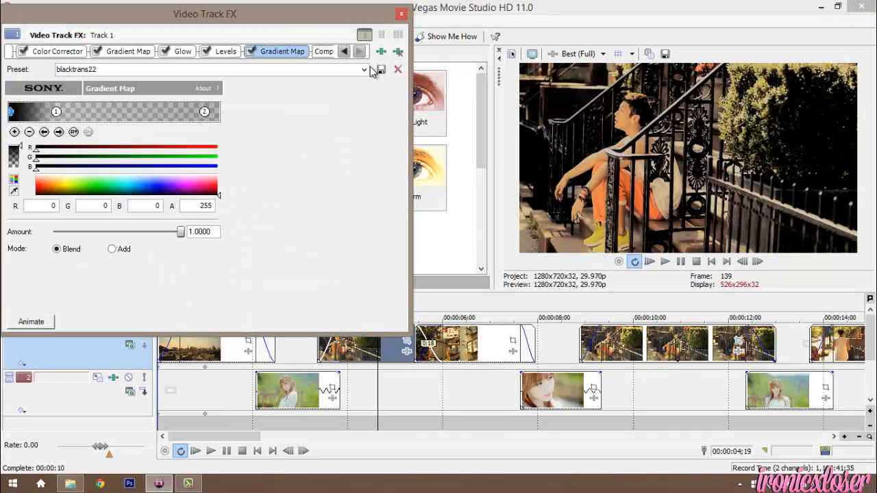
pyautogui.click(402, 13)
pyautogui.click(291, 394)
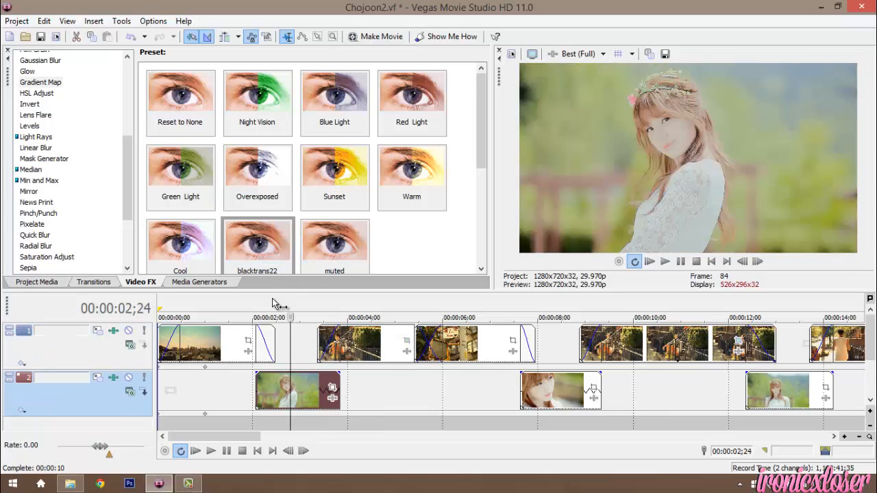
pyautogui.moveTo(257, 243); pyautogui.dragTo(111, 389)
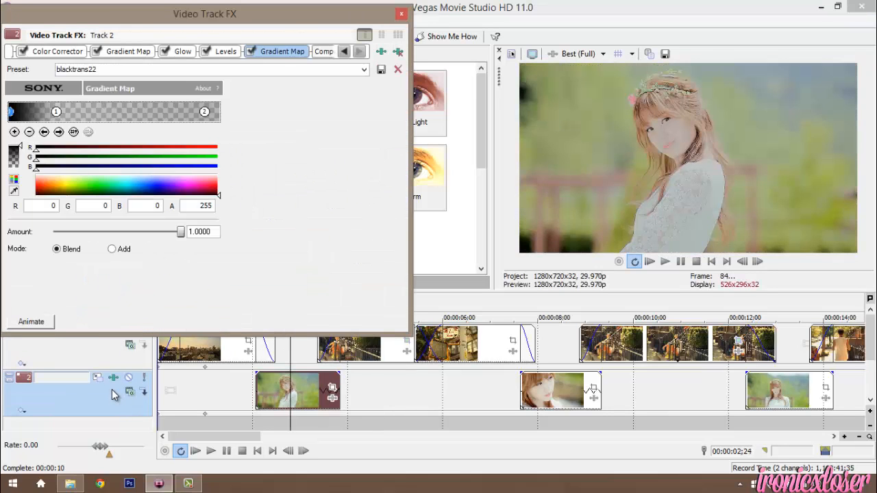
pyautogui.click(402, 13)
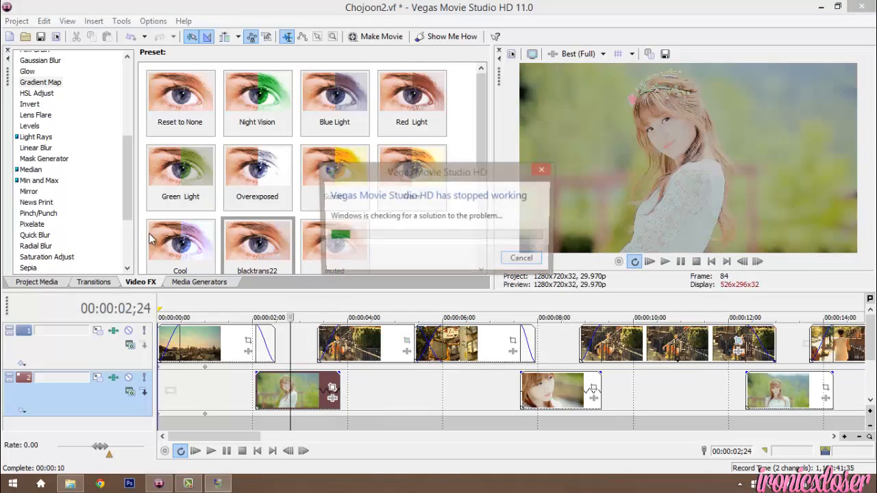
pyautogui.click(192, 485)
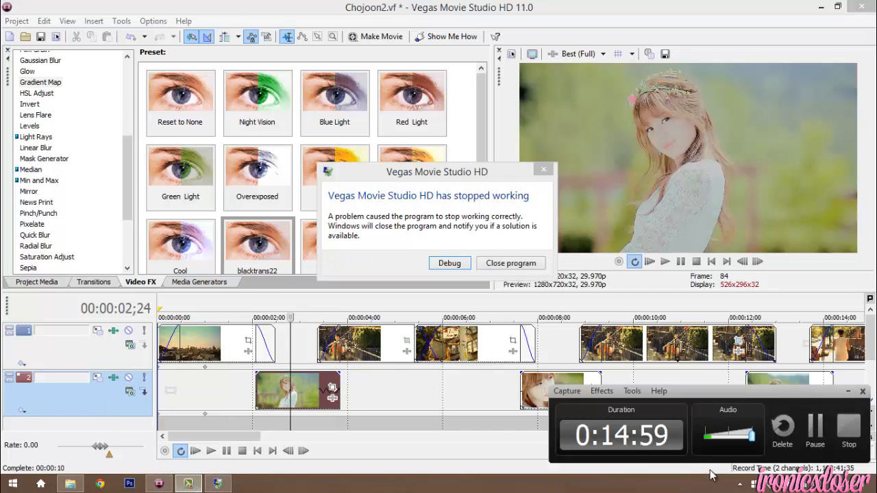
pyautogui.click(813, 439)
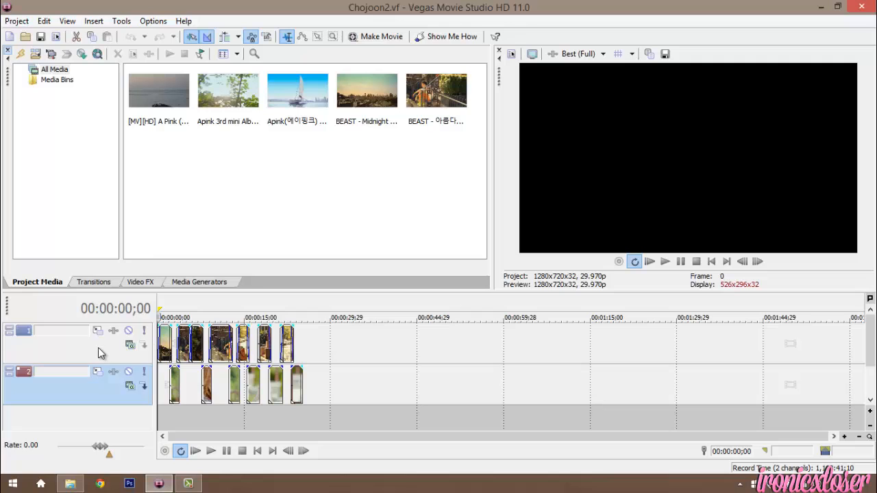
# Step: Apply the b/w01 filter package to track 1 and preview it on the man's stairs clip
pyautogui.click(98, 347)
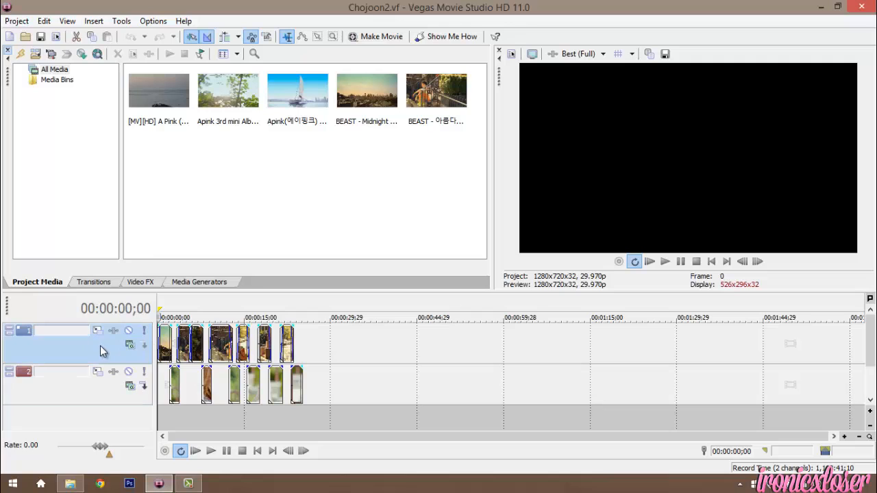
pyautogui.click(144, 283)
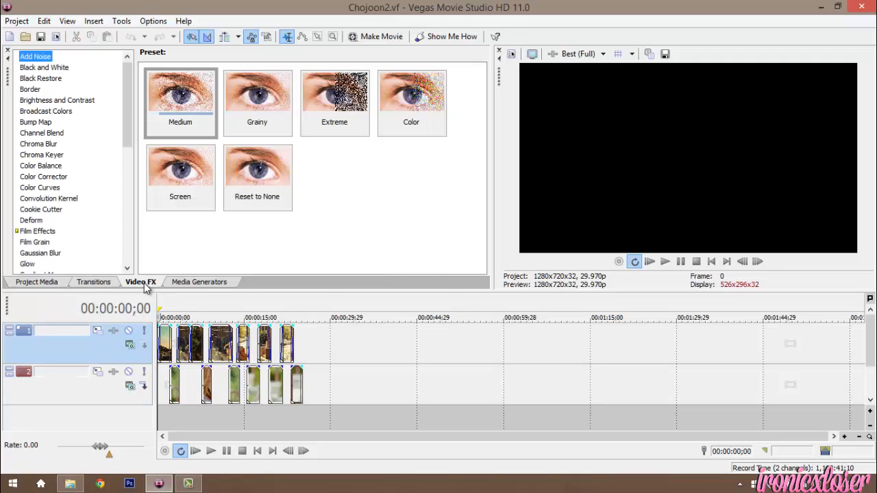
pyautogui.click(218, 348)
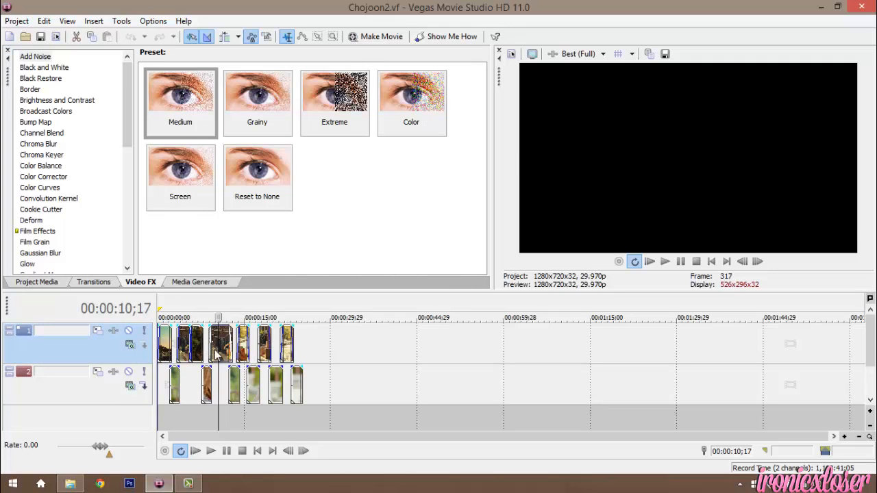
pyautogui.scroll(-4, 118, 98)
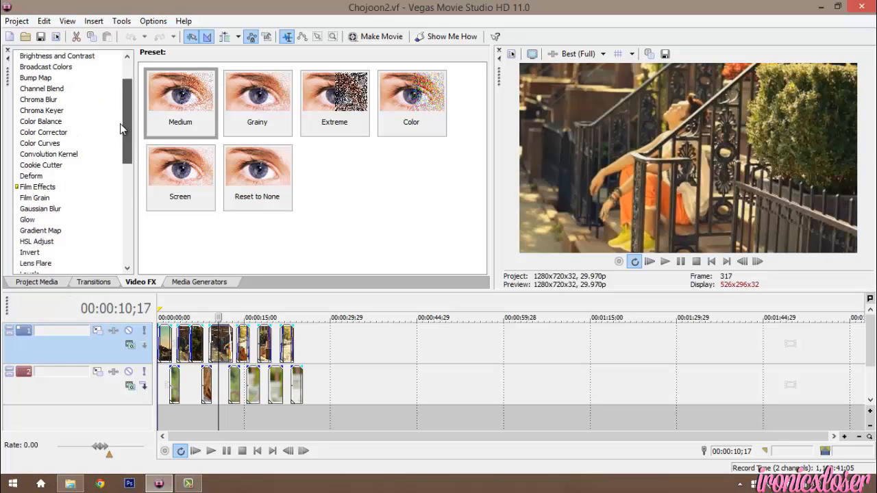
pyautogui.scroll(2, 124, 118)
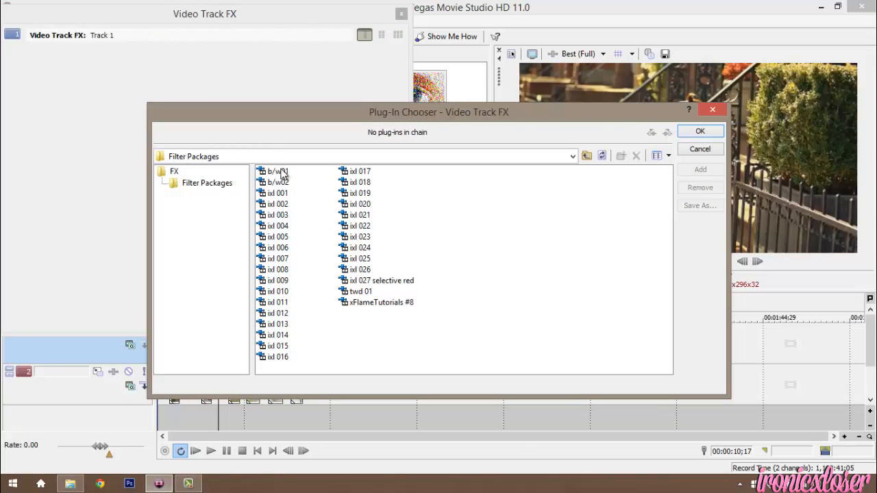
pyautogui.doubleClick(283, 174)
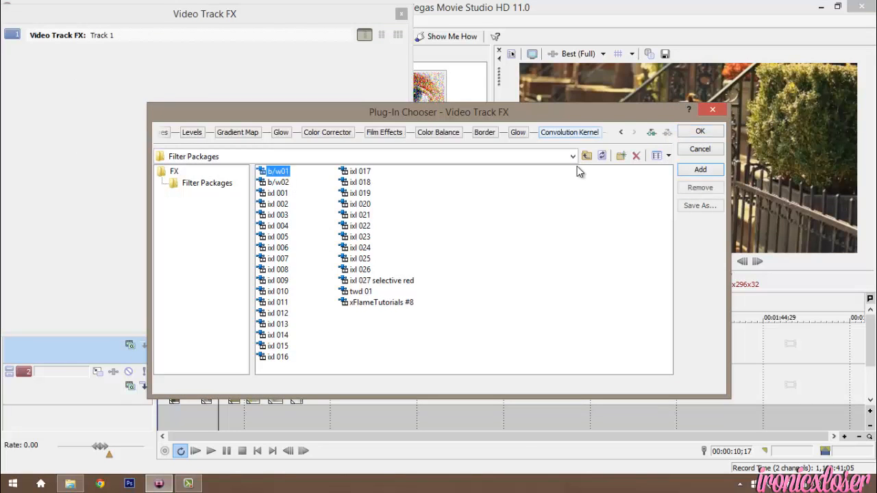
pyautogui.click(696, 135)
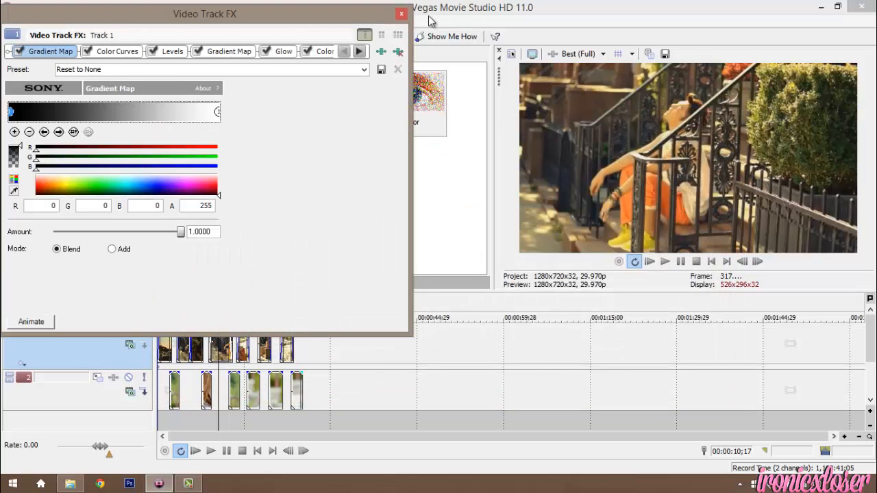
pyautogui.click(402, 14)
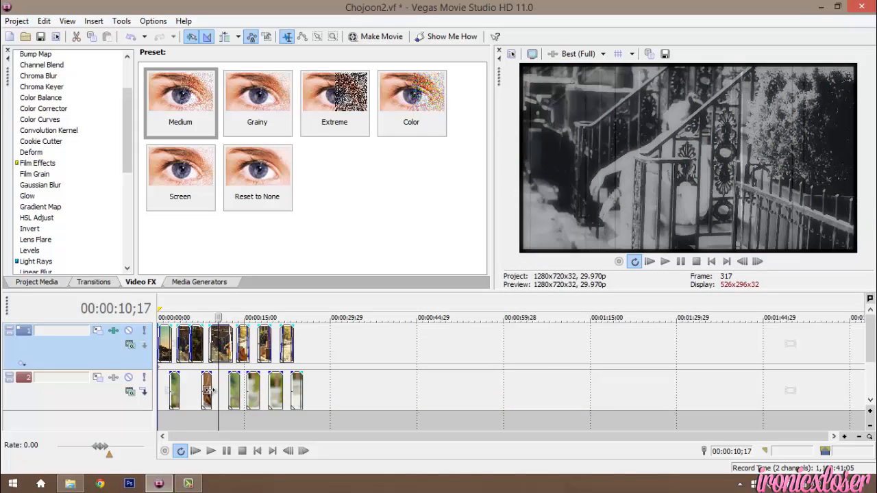
# Step: Apply the b/w01 filter package to track 2, previewing it on the clip at 00:00:13;00
pyautogui.click(233, 394)
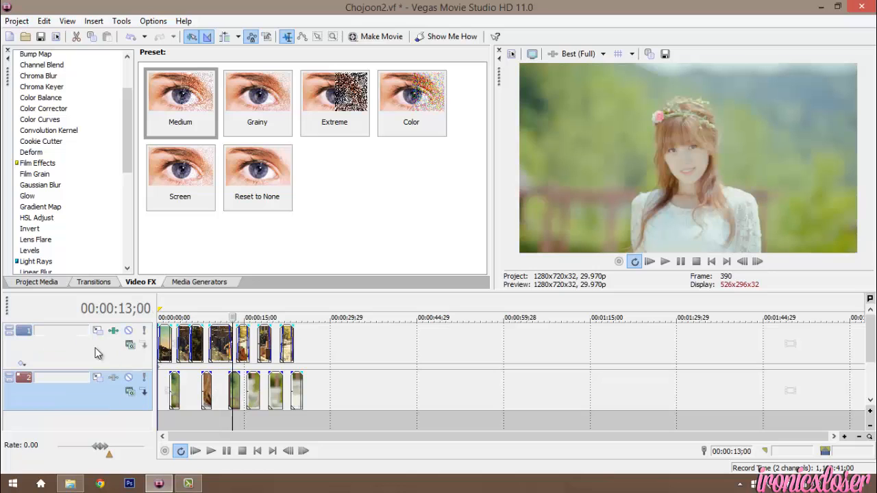
pyautogui.click(113, 377)
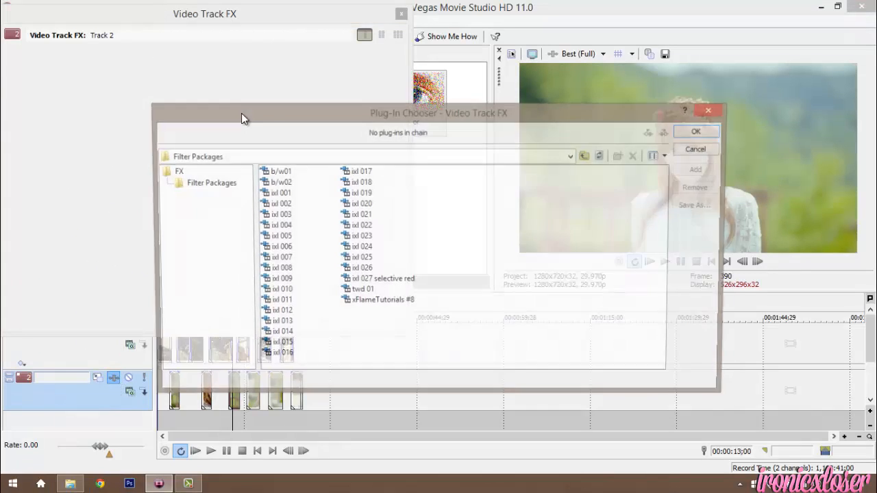
pyautogui.click(276, 175)
pyautogui.doubleClick(276, 175)
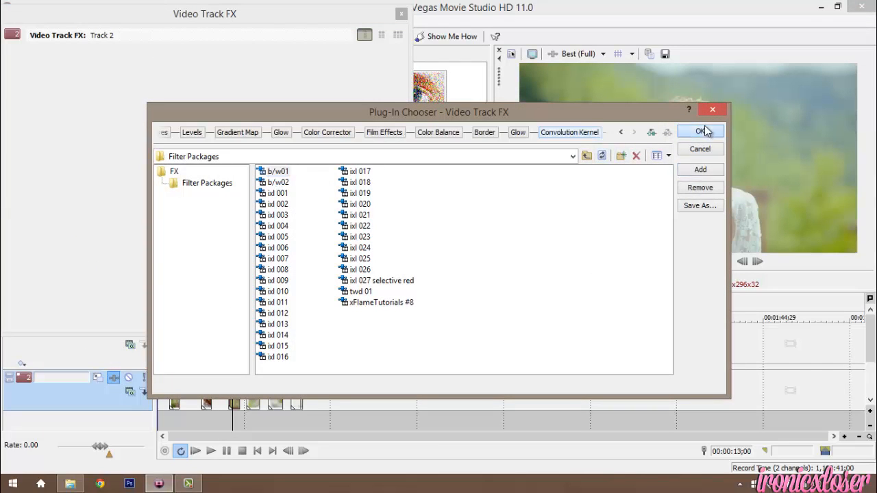
pyautogui.click(699, 131)
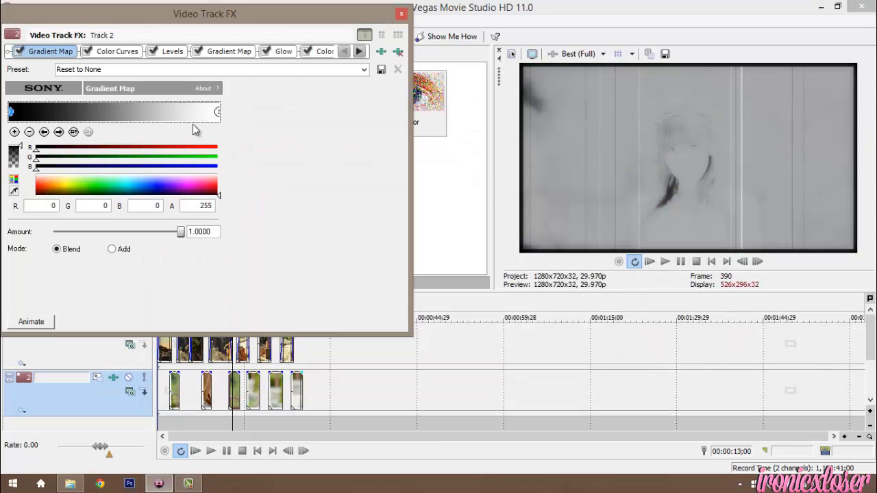
# Step: Compare track 2 without its first Gradient Map, keep that effect enabled, and disable the Color Curves effect following it
pyautogui.click(19, 51)
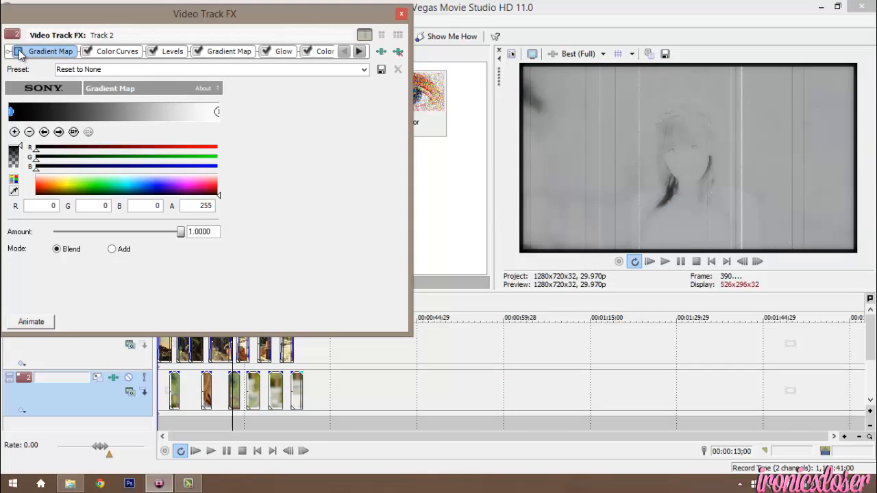
pyautogui.click(20, 51)
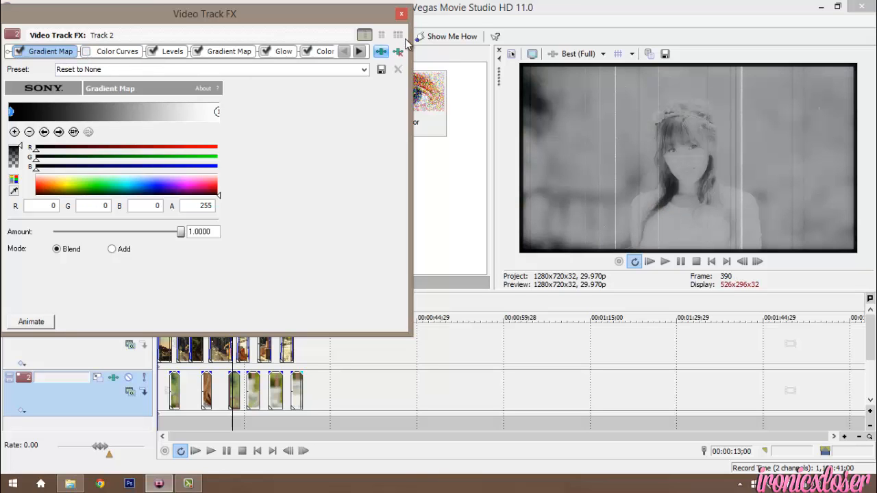
pyautogui.click(402, 14)
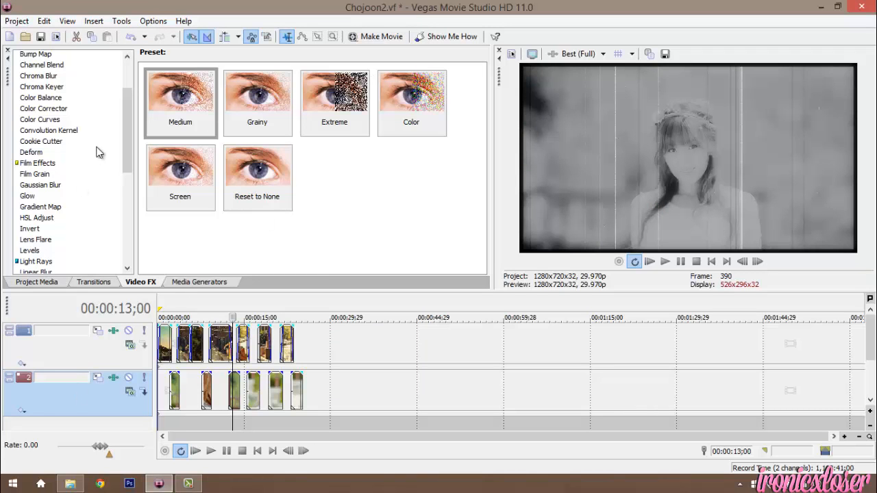
# Step: Try an HSL Adjust effect with saturation 2.00 on track 2 and remove it from the effect chain
pyautogui.click(54, 121)
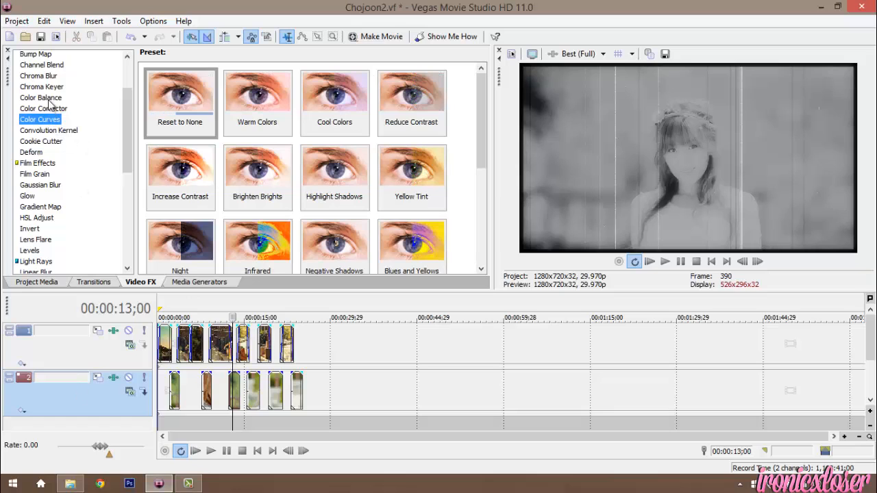
pyautogui.moveTo(128, 131); pyautogui.dragTo(127, 148)
pyautogui.click(31, 172)
pyautogui.moveTo(175, 109); pyautogui.dragTo(109, 397)
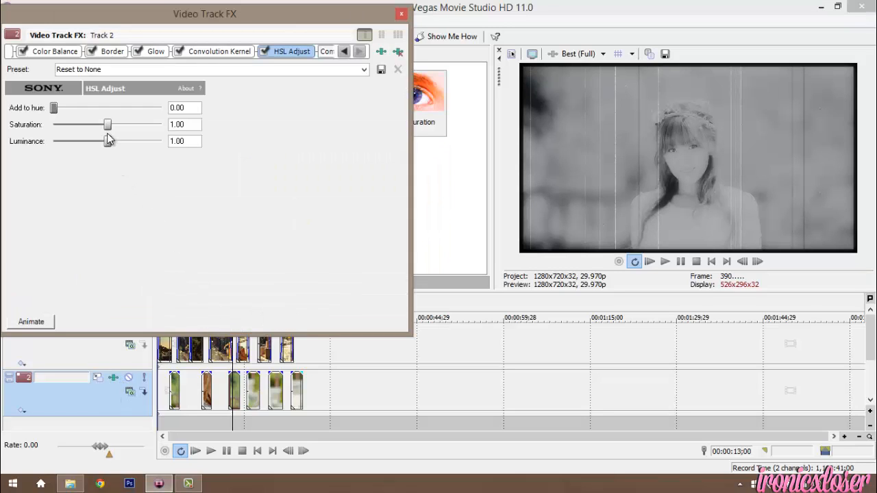
pyautogui.moveTo(109, 129); pyautogui.dragTo(171, 137)
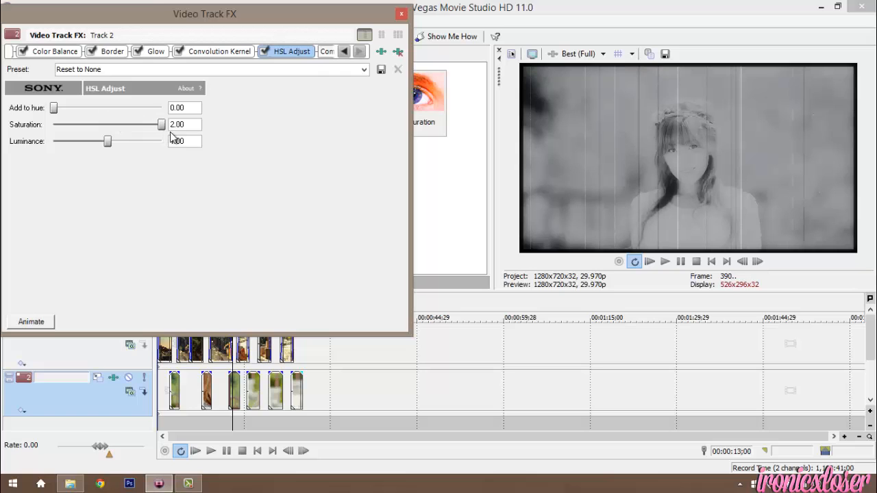
pyautogui.click(398, 51)
pyautogui.click(402, 14)
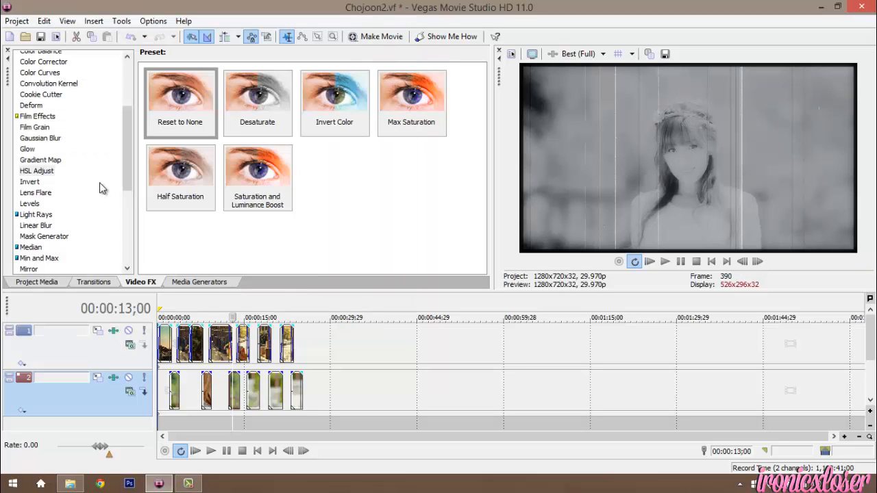
# Step: Add a Reset to None Color Curves effect to track 2, lower the curve's shadow handle, and preview clips on both tracks
pyautogui.click(40, 73)
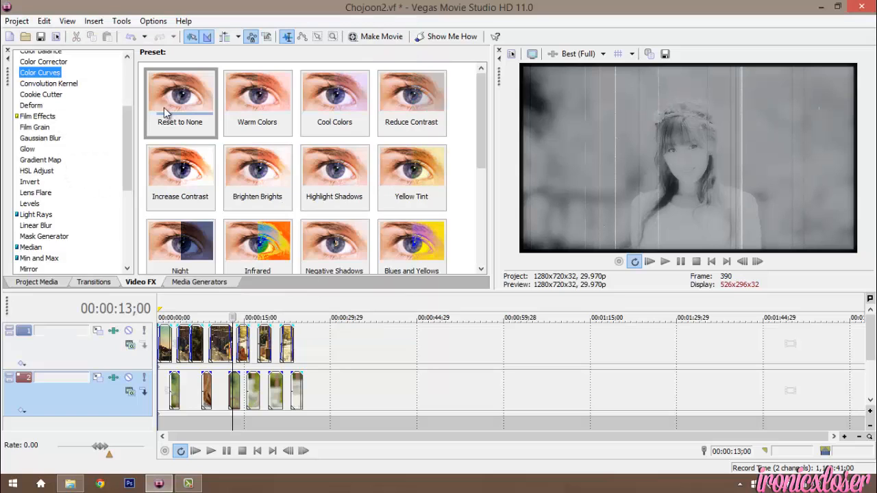
pyautogui.moveTo(96, 373); pyautogui.dragTo(92, 393)
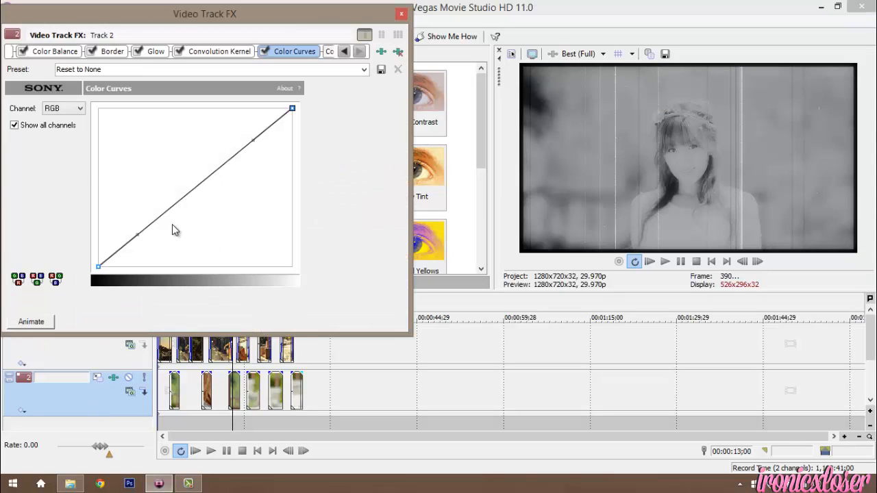
pyautogui.moveTo(137, 235); pyautogui.dragTo(144, 257)
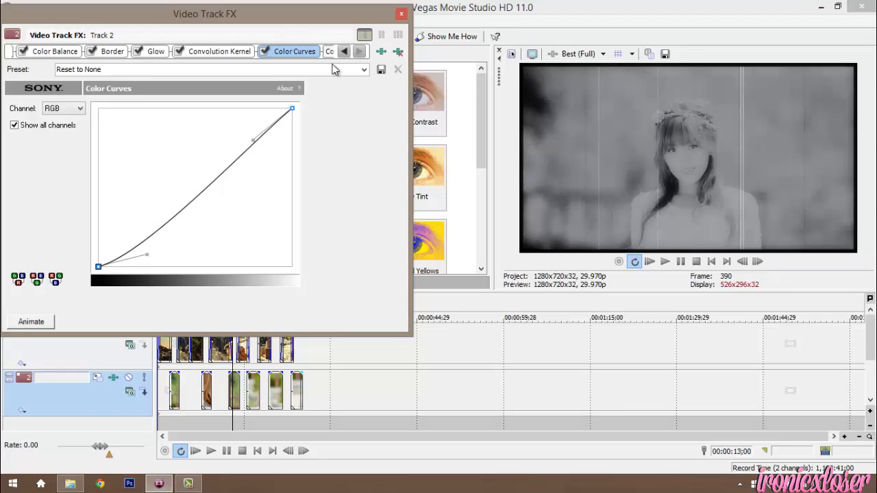
pyautogui.click(402, 15)
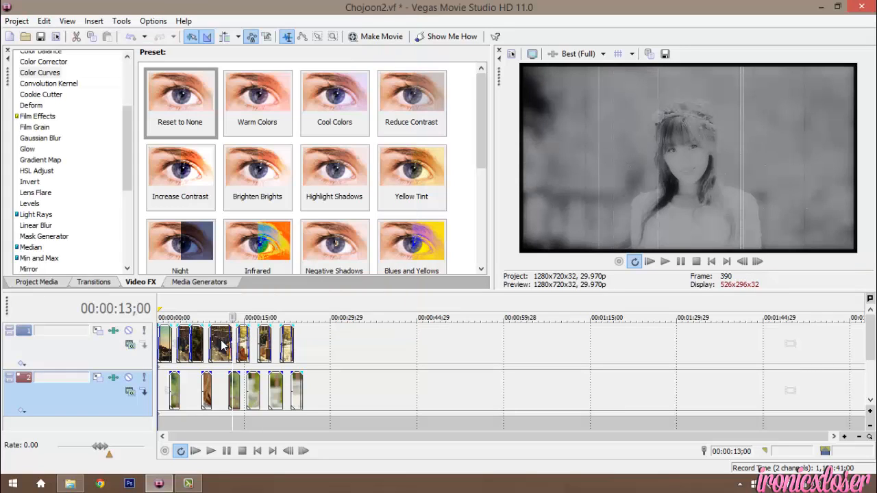
pyautogui.click(219, 338)
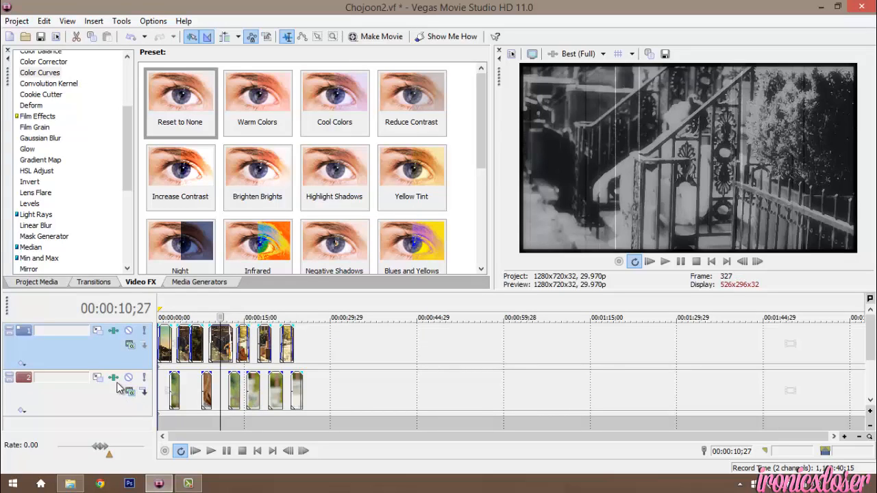
pyautogui.click(258, 398)
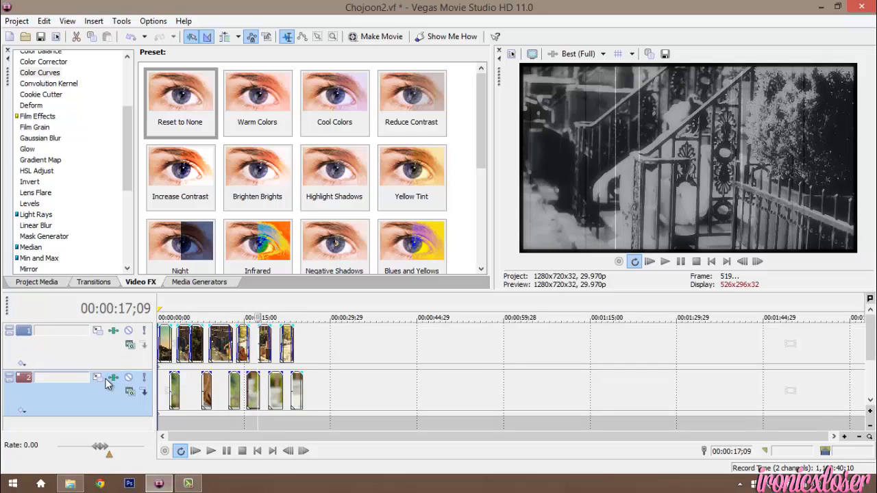
pyautogui.click(249, 390)
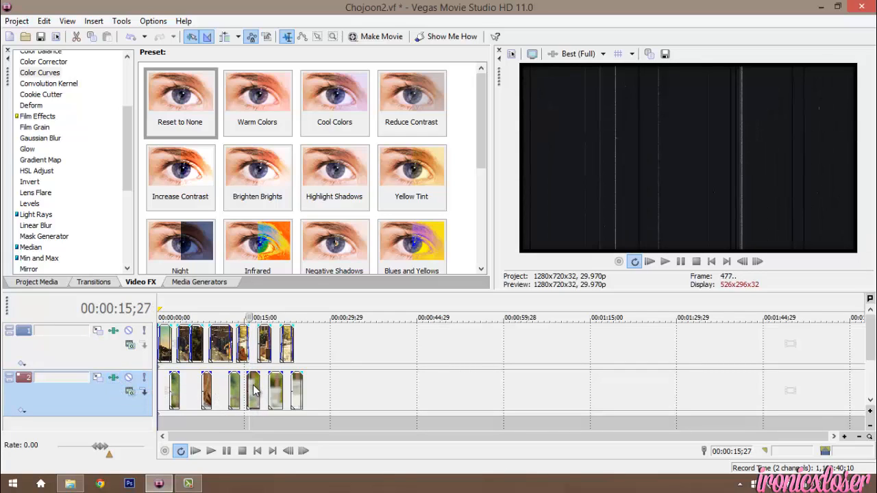
# Step: Select the whole edit from the last clip's end to 00:00:00;00 and render it as Chojoon2.mp4 with Sony AVC/MVC Internet 1280x720-30p
pyautogui.scroll(5, 251, 391)
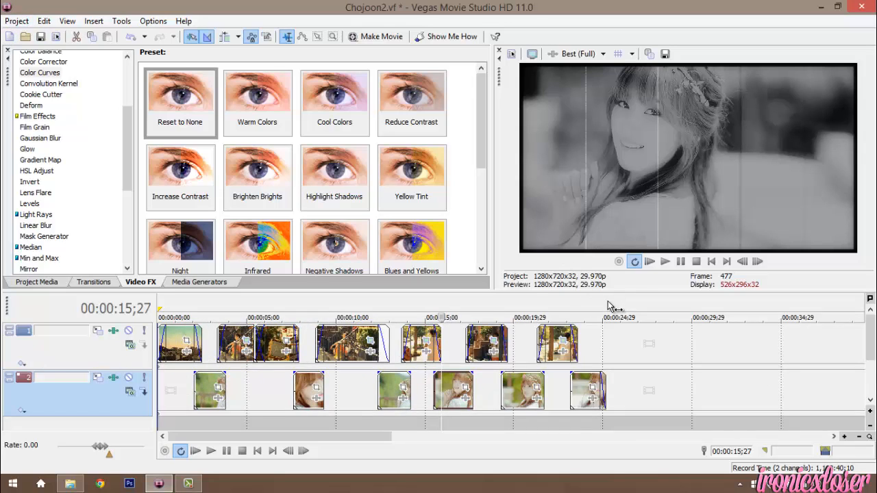
pyautogui.moveTo(606, 307); pyautogui.dragTo(158, 319)
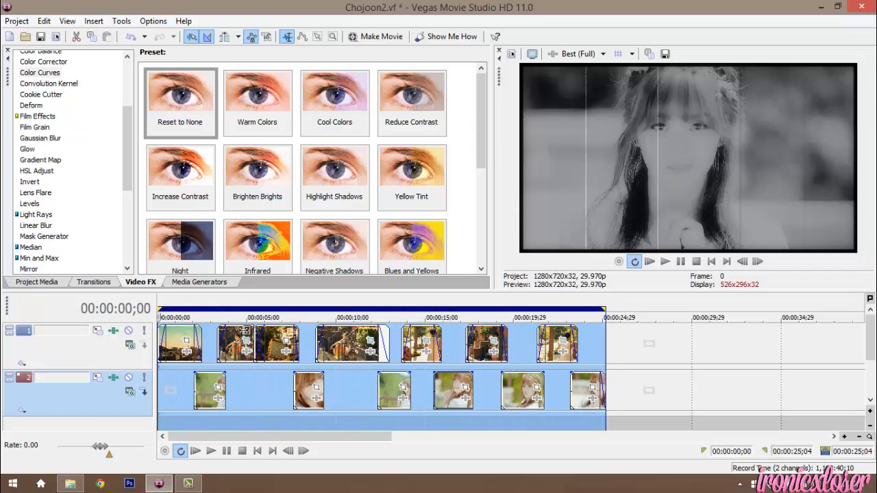
pyautogui.click(11, 21)
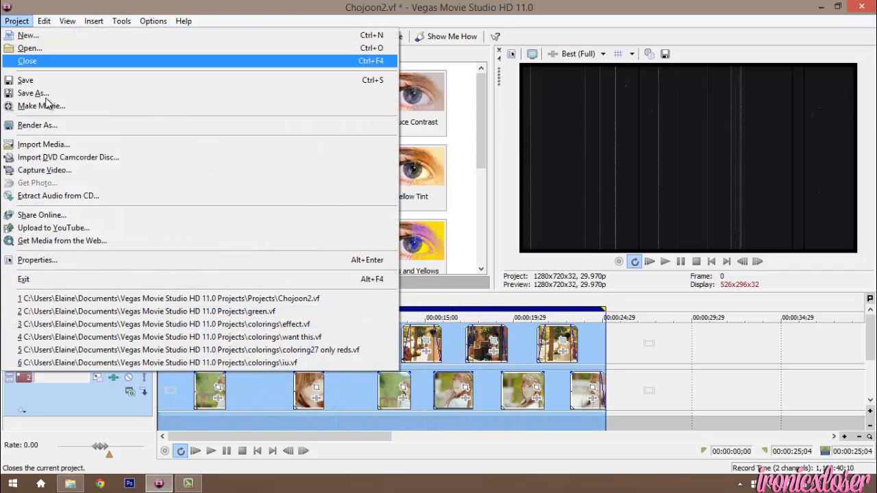
pyautogui.click(68, 129)
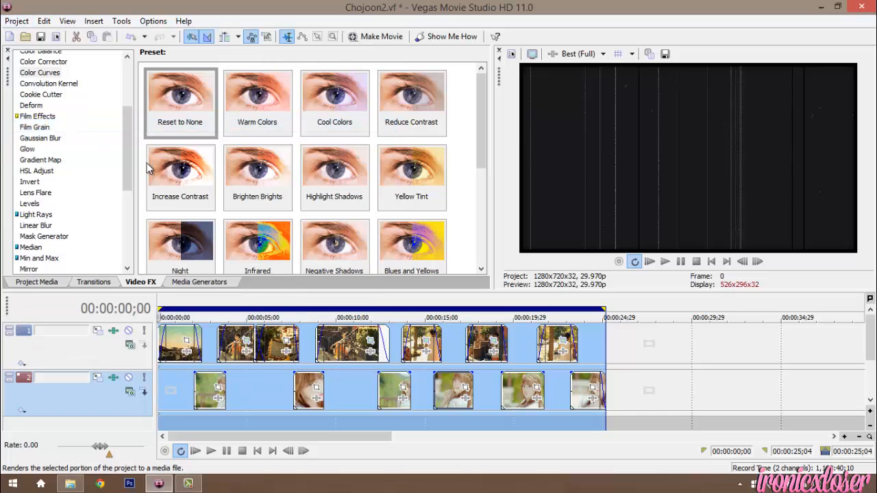
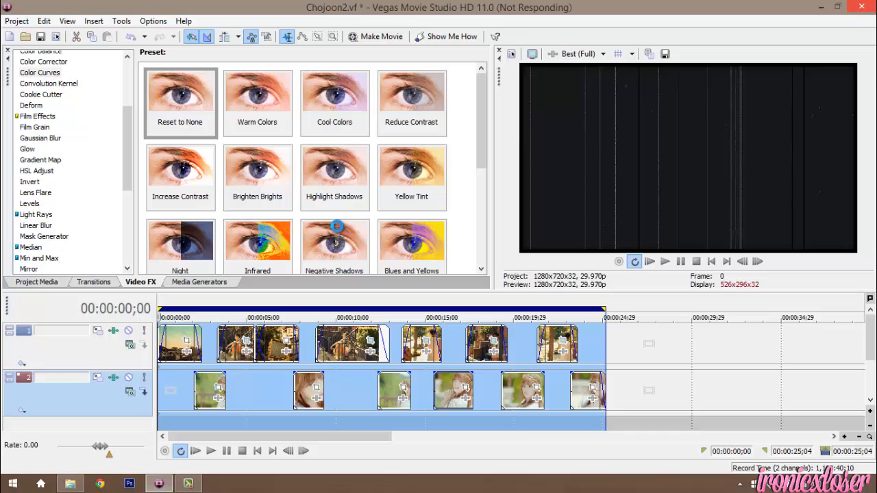
pyautogui.click(198, 482)
pyautogui.click(813, 432)
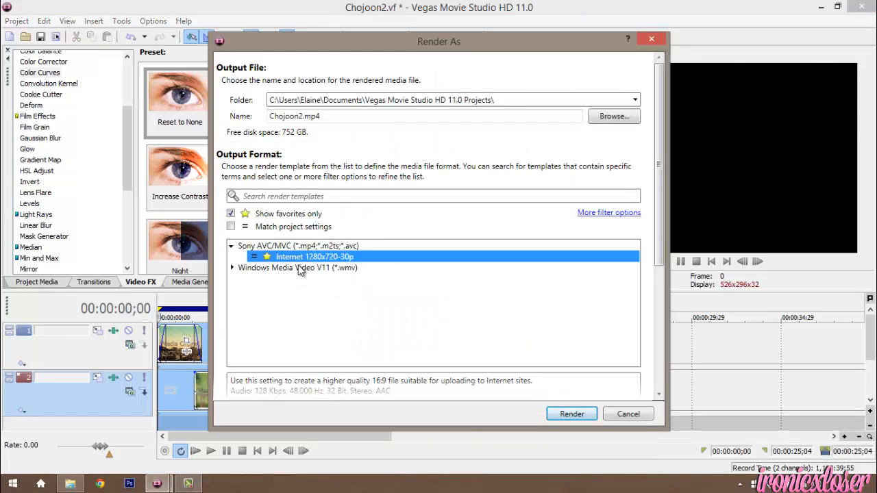
pyautogui.click(328, 118)
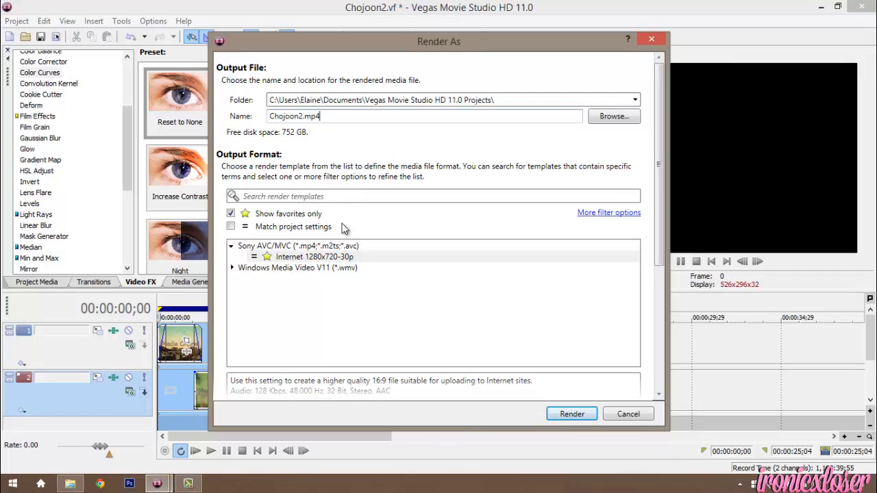
pyautogui.click(564, 415)
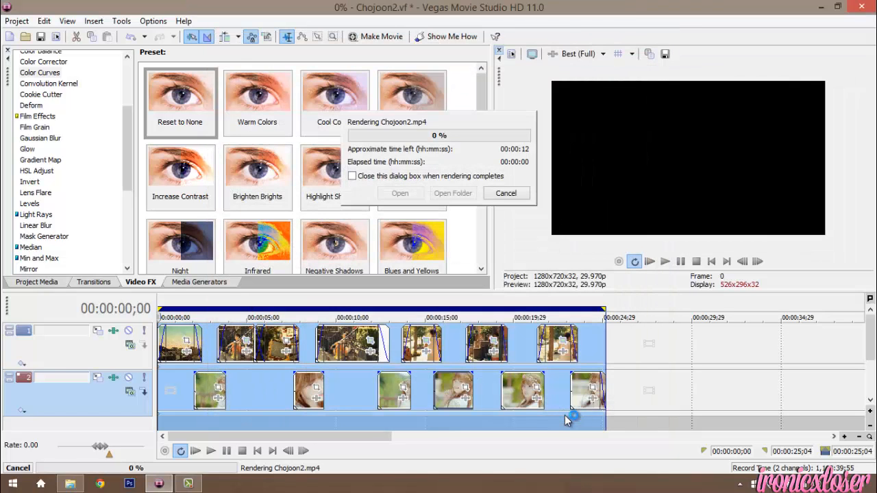